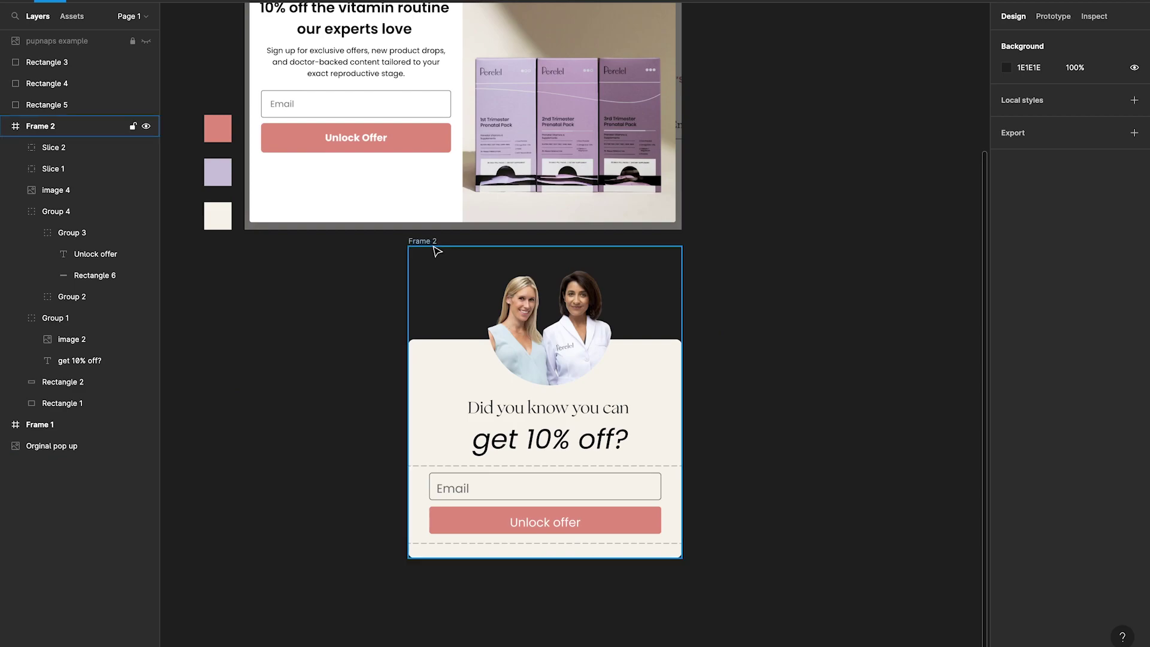
- Move Frame 2 below the original popup image, lining up its left edge with the image
{"action": "left_click", "coordinate": [293, 277]}
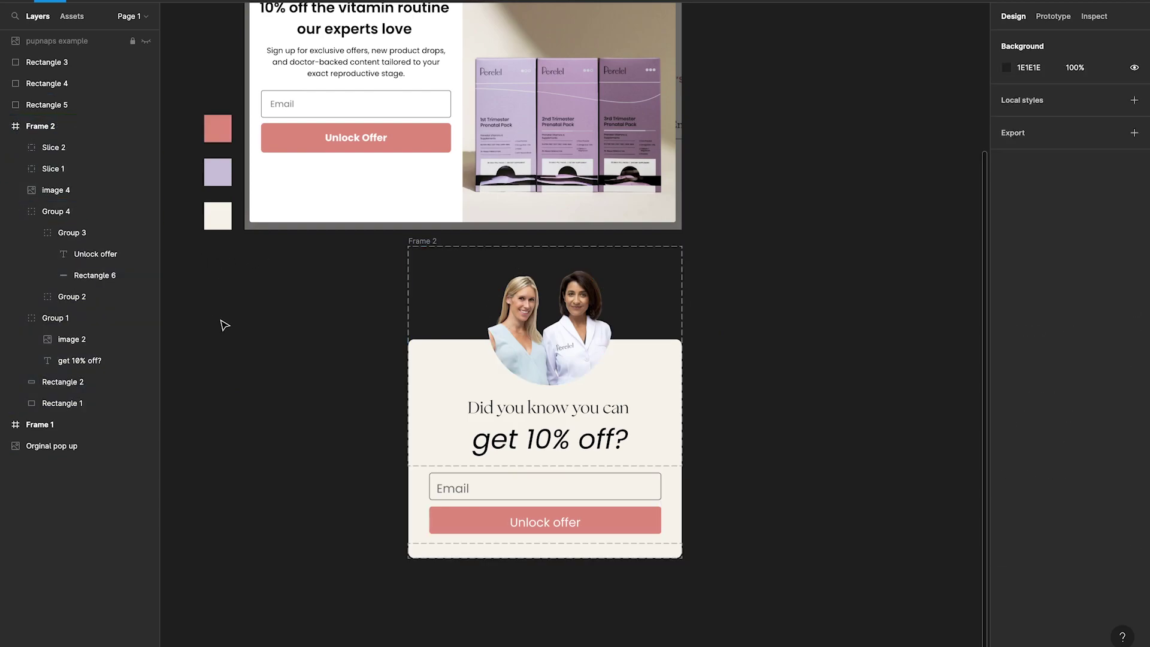
{"action": "left_click_drag", "start_coordinate": [429, 244], "coordinate": [266, 257]}
{"action": "left_click", "coordinate": [742, 310]}
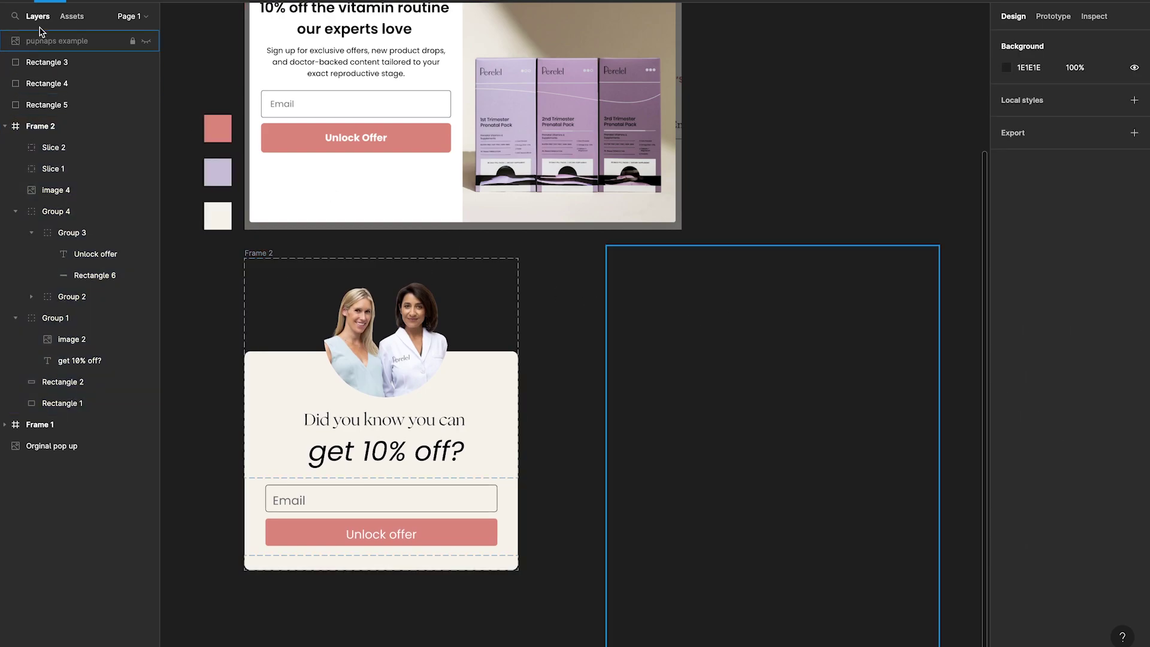
- Duplicate Frame 2 beside the original and delete the visible contents of the copy, leaving an empty 500 × 570 frame
{"action": "left_click", "coordinate": [40, 126]}
{"action": "key", "text": "ctrl+d"}
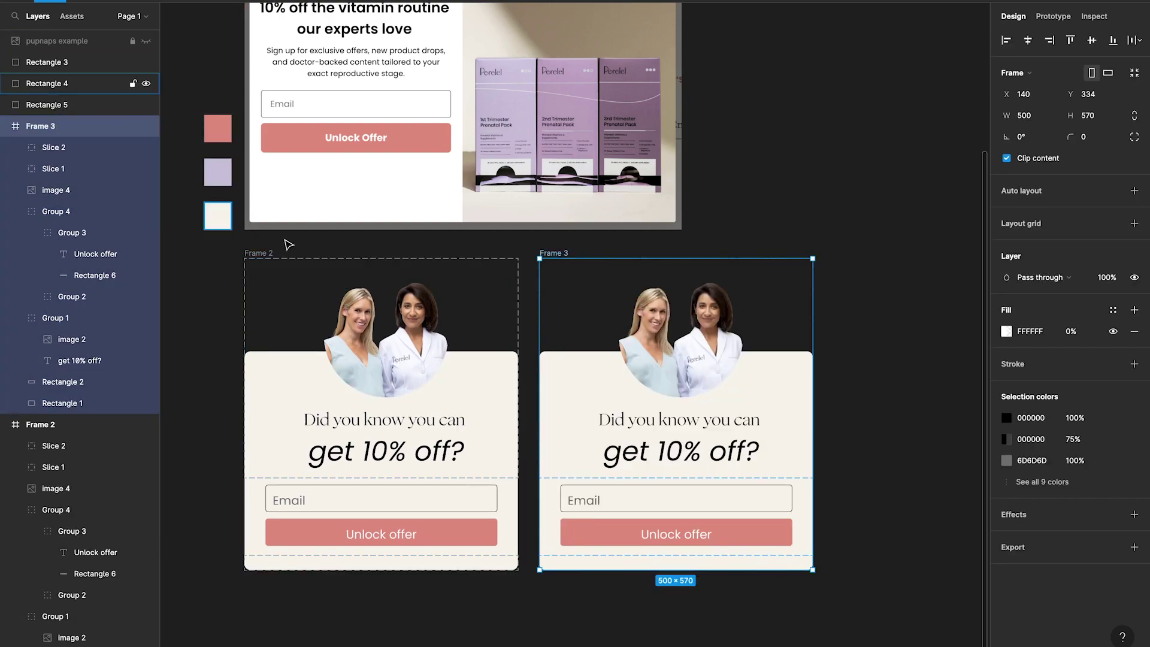
{"action": "key", "text": "Return"}
{"action": "key", "text": "Delete"}
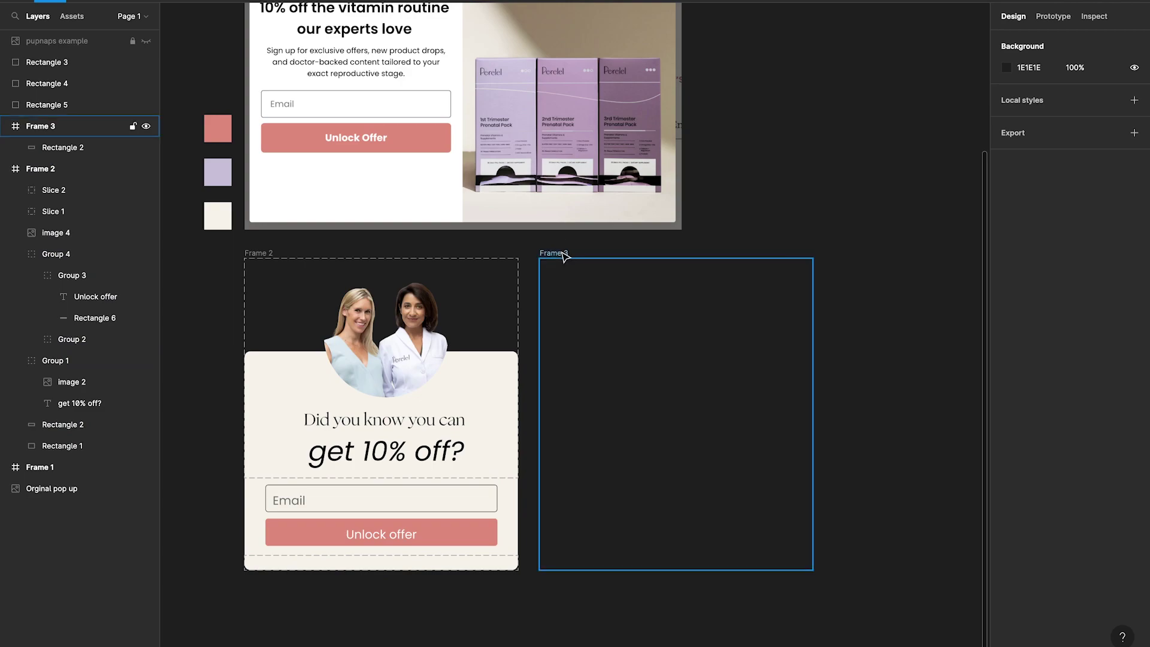
{"action": "left_click", "coordinate": [560, 252]}
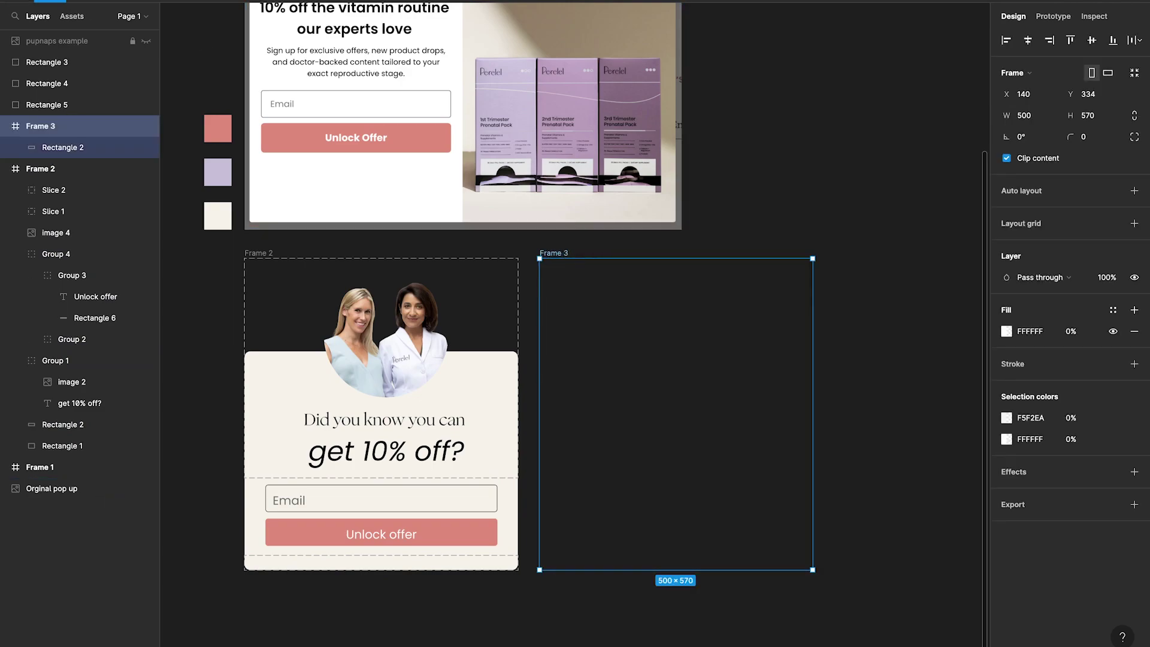
- Draw a new frame about 265 × 217 on the empty canvas beside the original popup and delete it
{"action": "left_click", "coordinate": [114, 2]}
{"action": "left_click", "coordinate": [125, 22]}
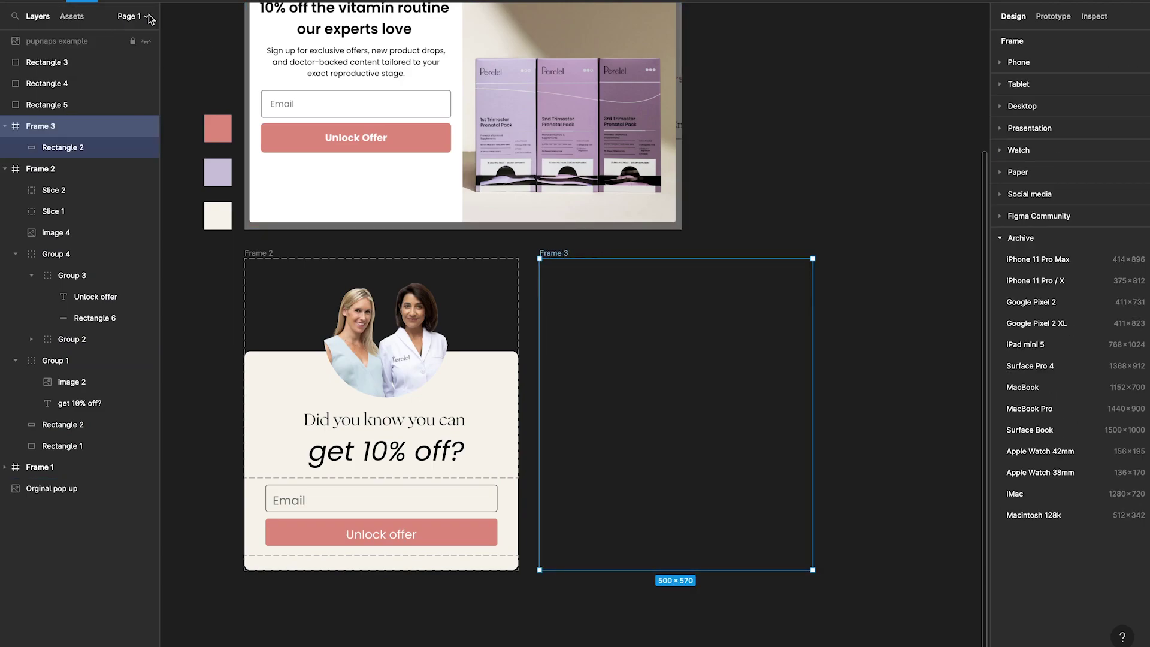
{"action": "left_click_drag", "start_coordinate": [805, 67], "coordinate": [950, 186]}
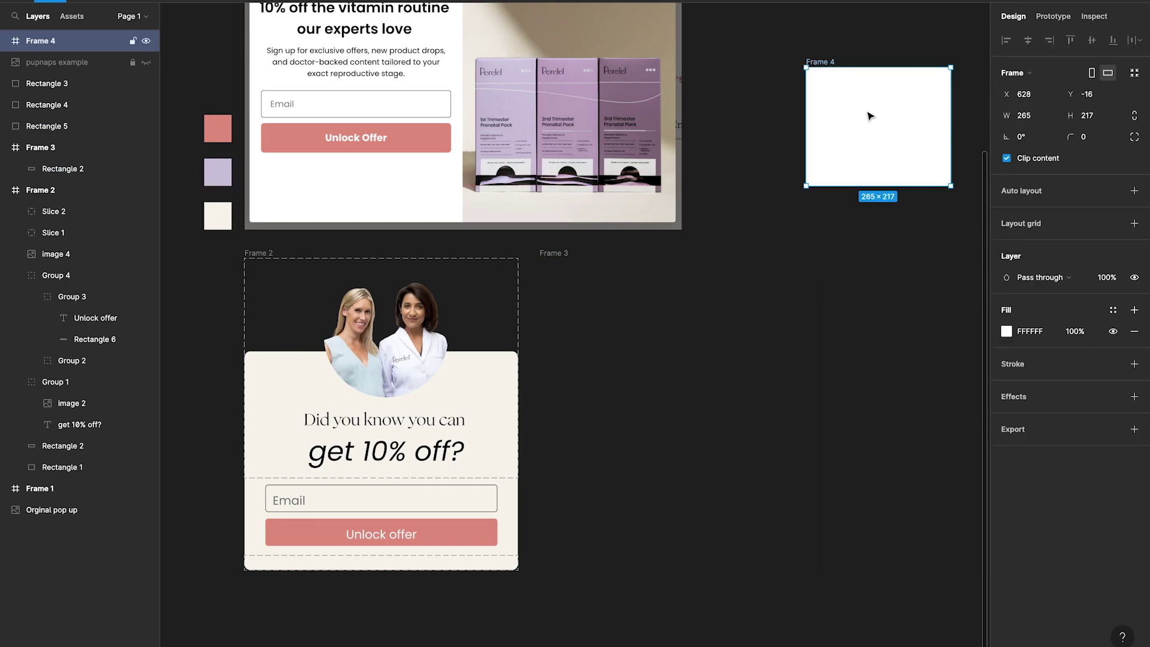
{"action": "key", "text": "Delete"}
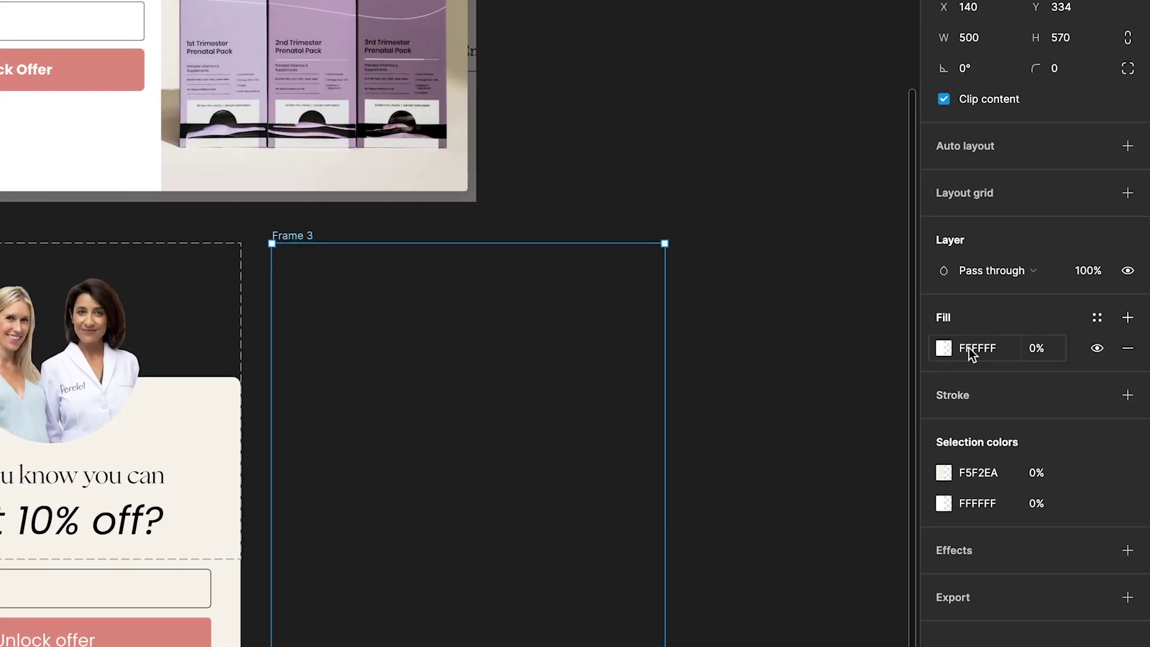
- Check Frame 3's fill color, fill opacity and width
{"action": "left_click", "coordinate": [975, 353]}
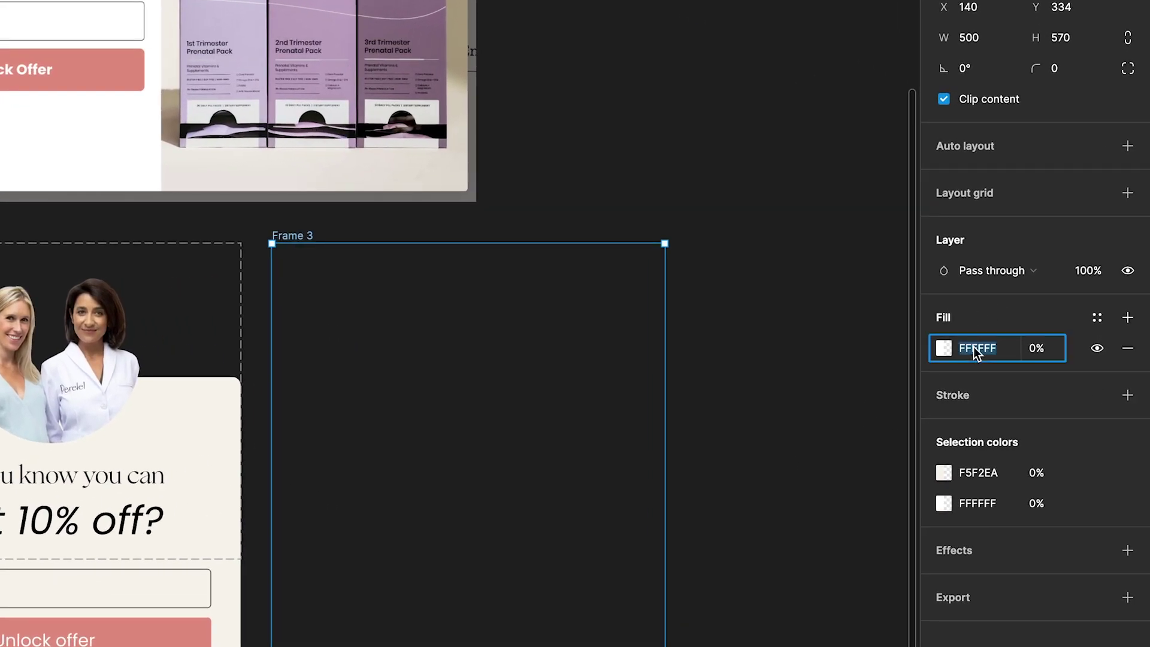
{"action": "left_click", "coordinate": [1035, 352]}
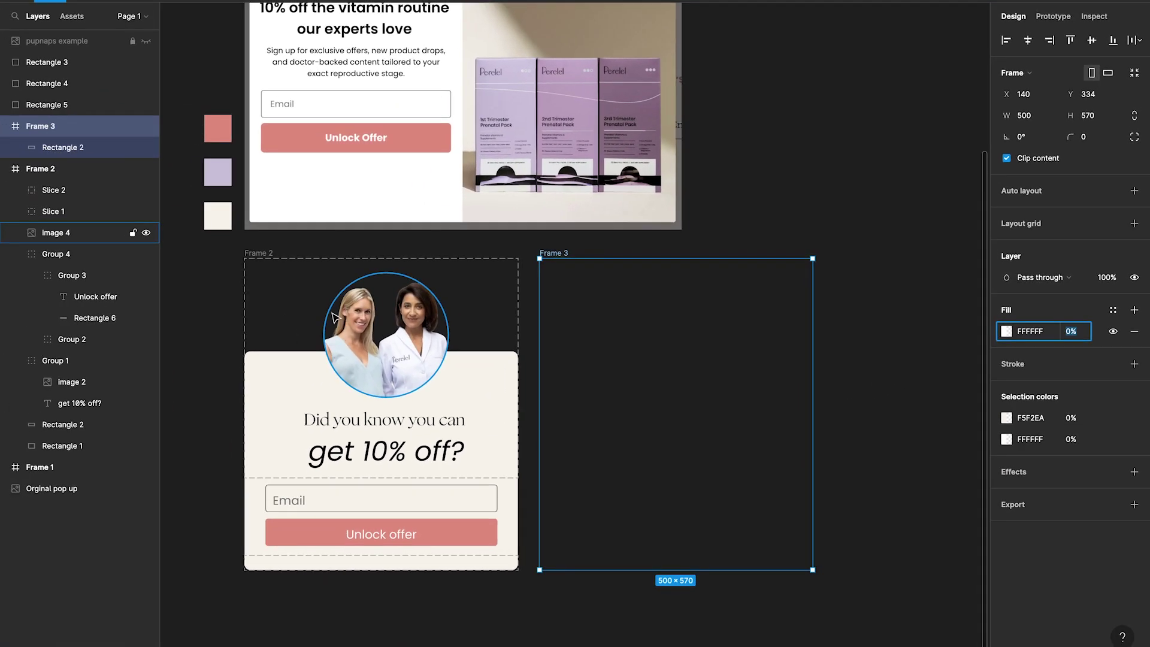
{"action": "scroll", "coordinate": [282, 302], "scroll_direction": "up", "scroll_amount": 3}
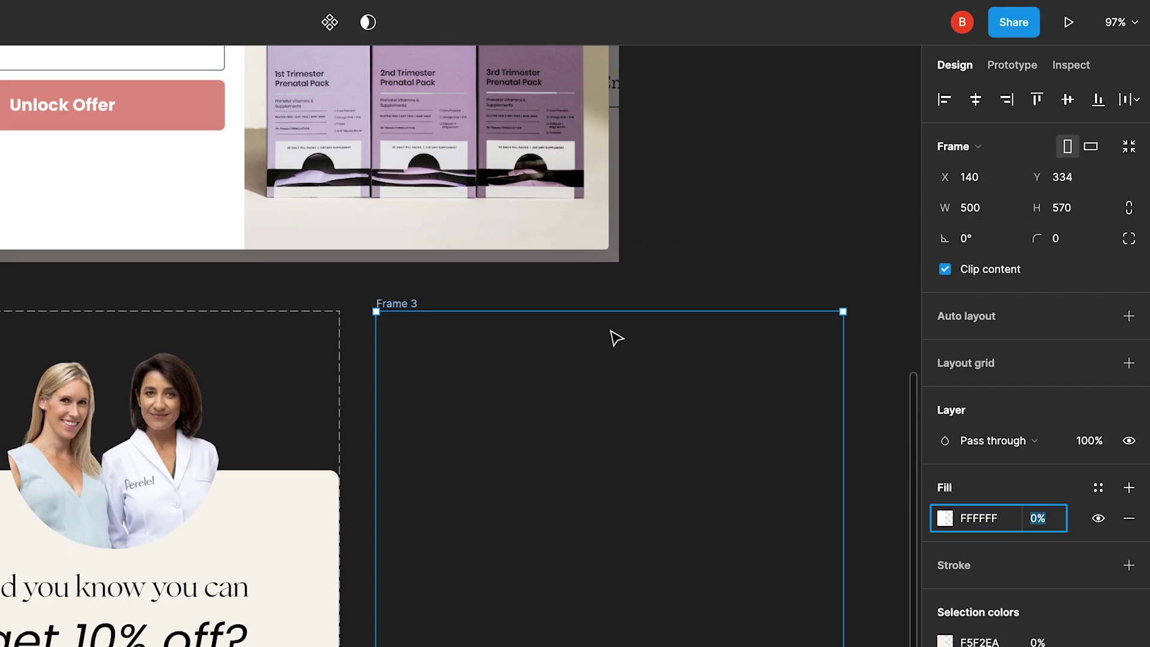
{"action": "left_click", "coordinate": [988, 210]}
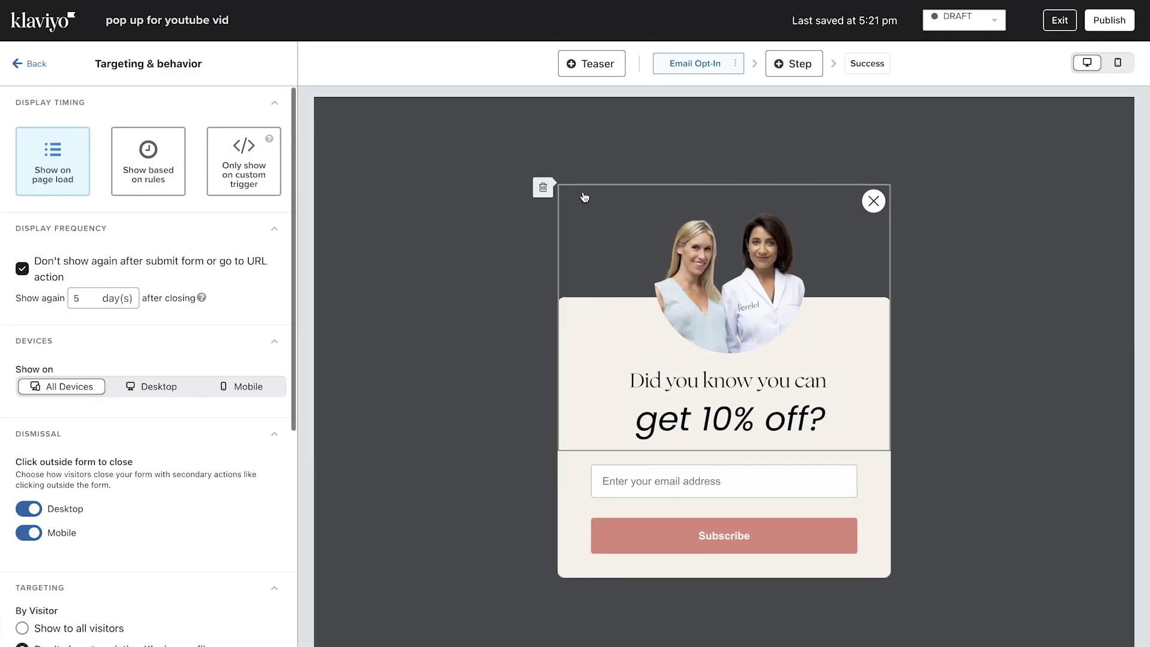
- Switch to the Klaviyo form editor, view the popup image block's settings and open the form's Styles
{"action": "left_click", "coordinate": [586, 197]}
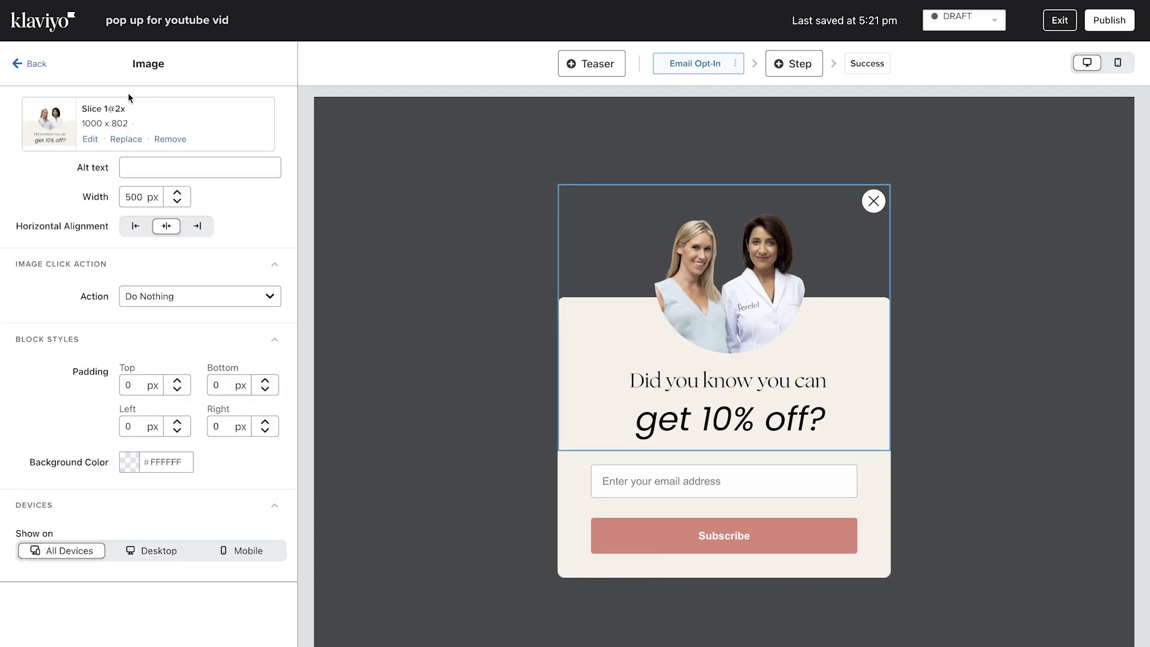
{"action": "left_click", "coordinate": [36, 63]}
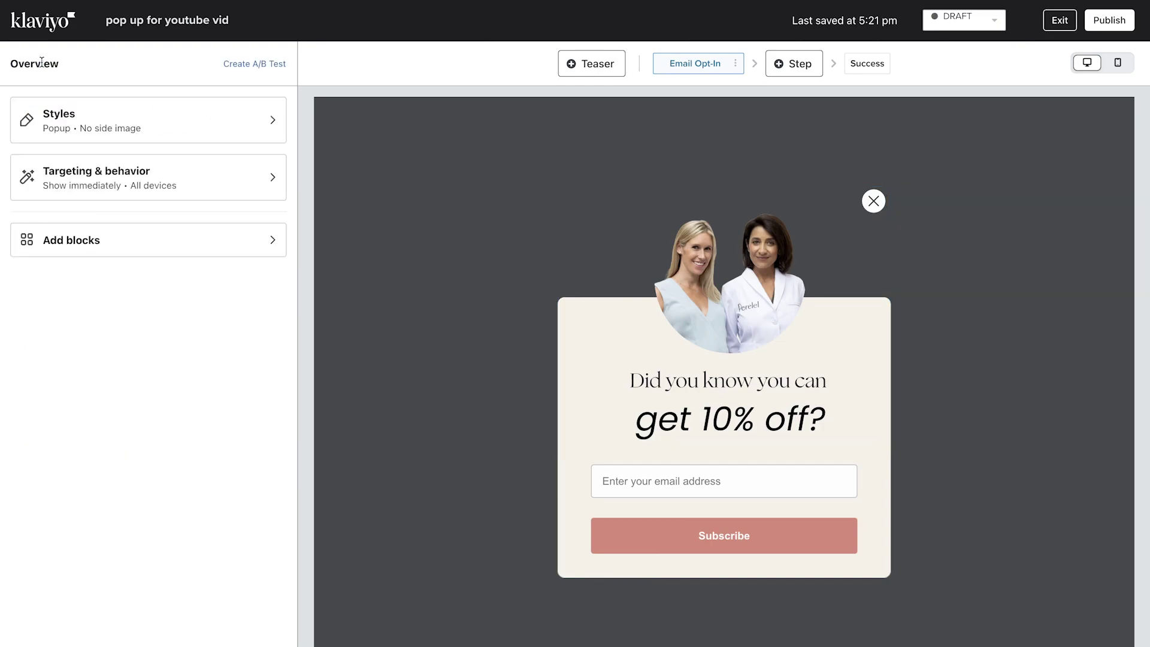
{"action": "left_click", "coordinate": [198, 125]}
{"action": "scroll", "coordinate": [138, 421], "scroll_direction": "down", "scroll_amount": 5}
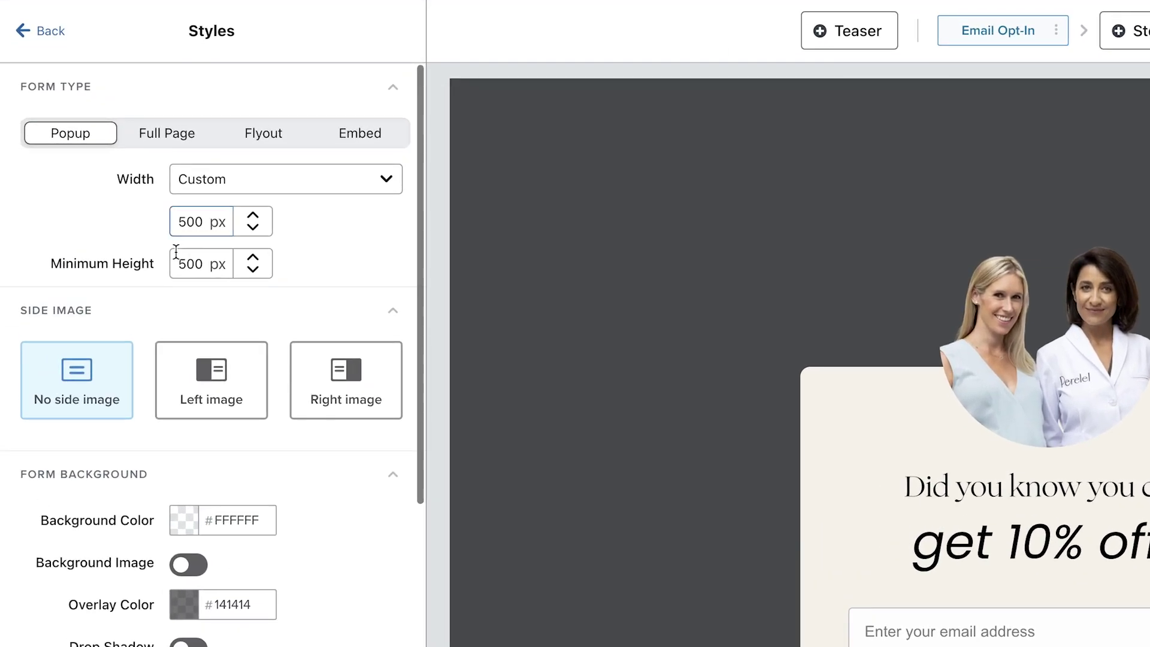
- Choose Custom as the popup form's width and select its pixel value for checking
{"action": "left_click", "coordinate": [160, 209]}
{"action": "left_click", "coordinate": [240, 187]}
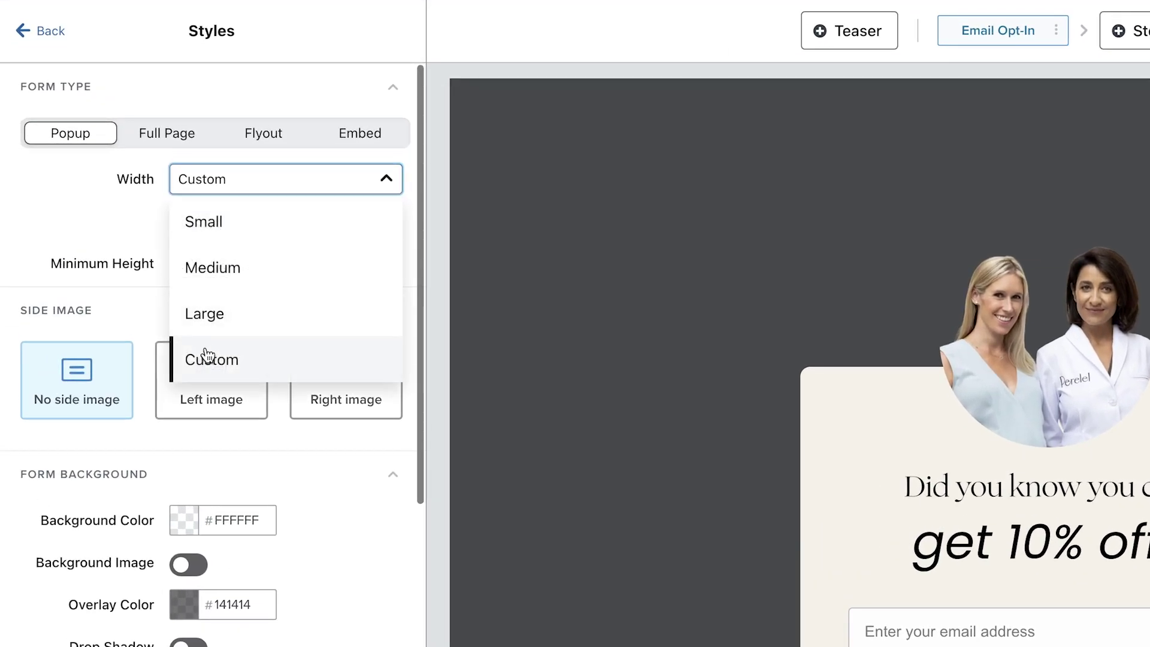
{"action": "left_click", "coordinate": [195, 357]}
{"action": "double_click", "coordinate": [196, 221]}
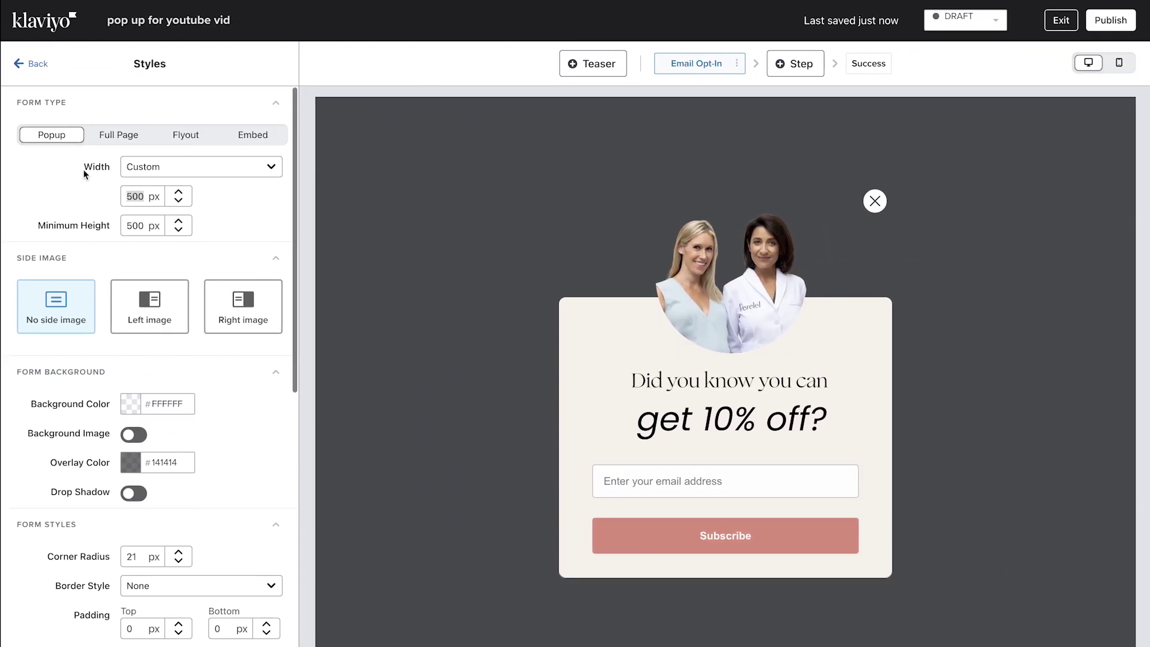
{"action": "double_click", "coordinate": [136, 197]}
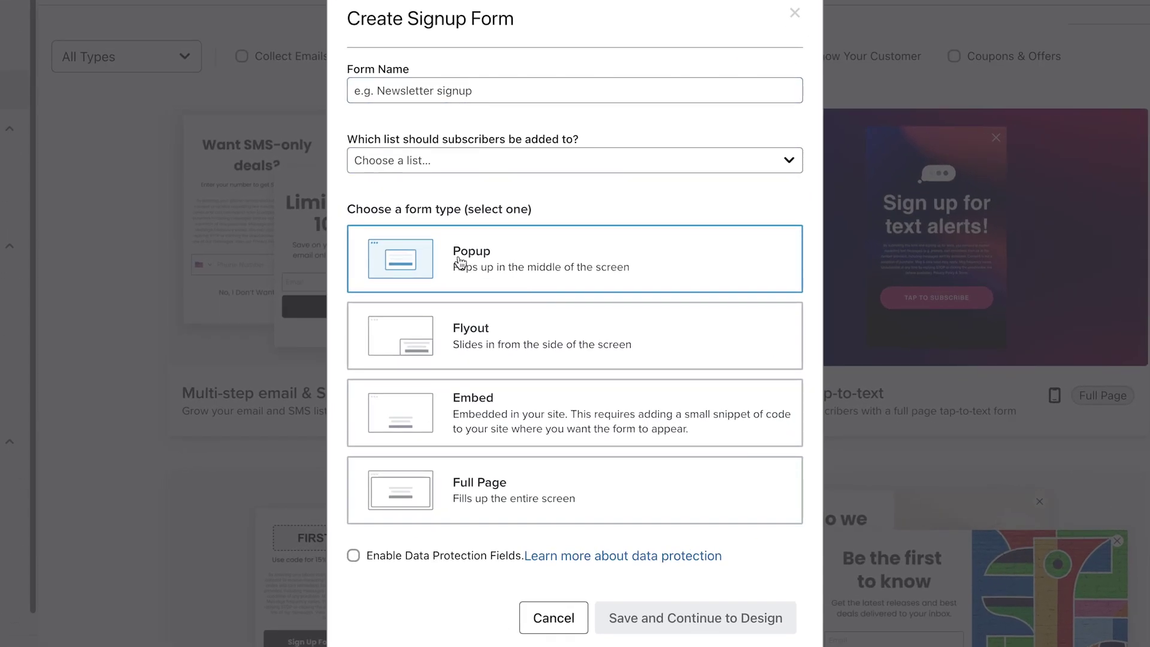
- Name the new popup signup form "desktop 10%", assign its subscribers to the Test Import list, and save it to continue to the design
{"action": "left_click", "coordinate": [444, 95]}
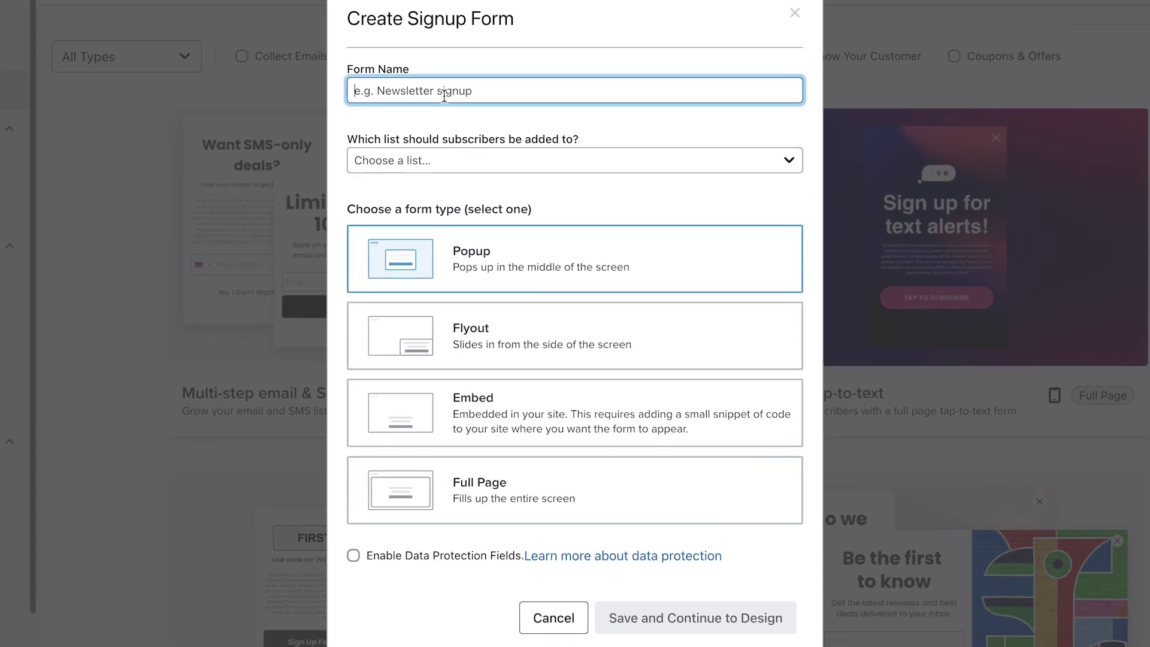
{"action": "type", "text": "10% OFF - desktop"}
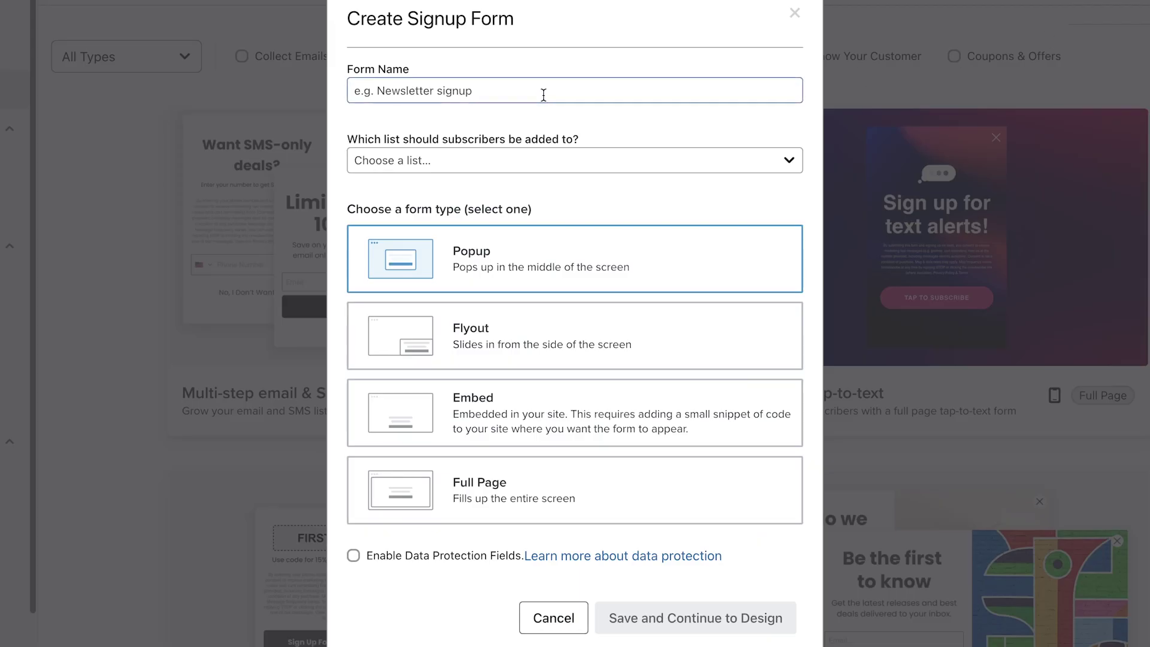
{"action": "left_click", "coordinate": [543, 95]}
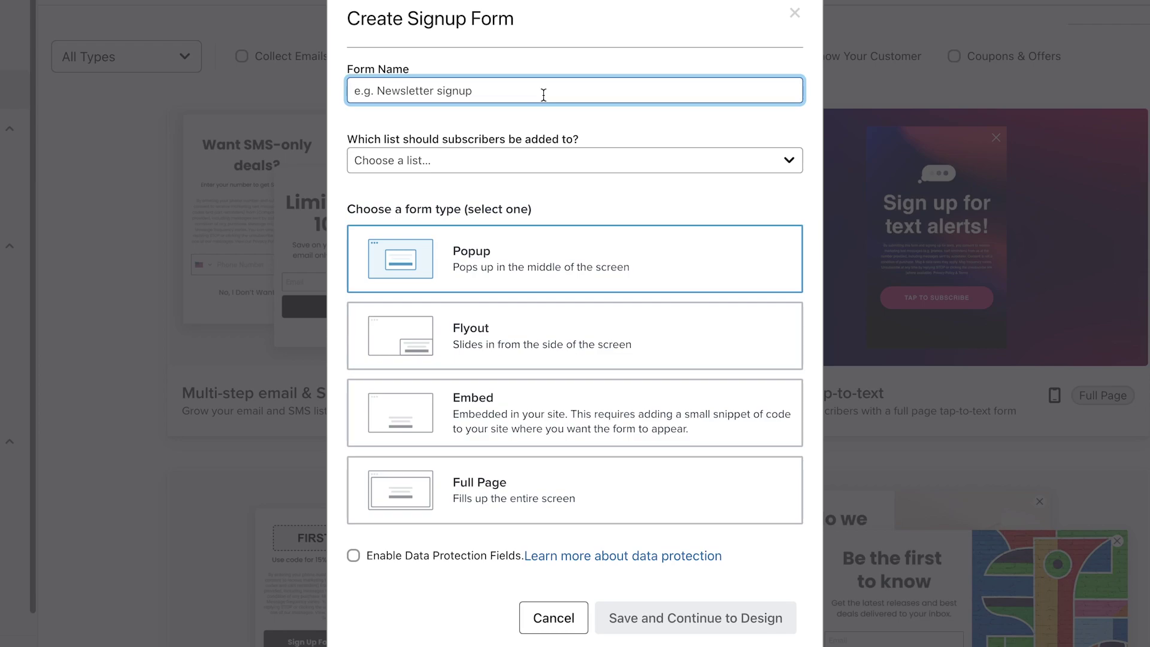
{"action": "type", "text": "desktop 10%"}
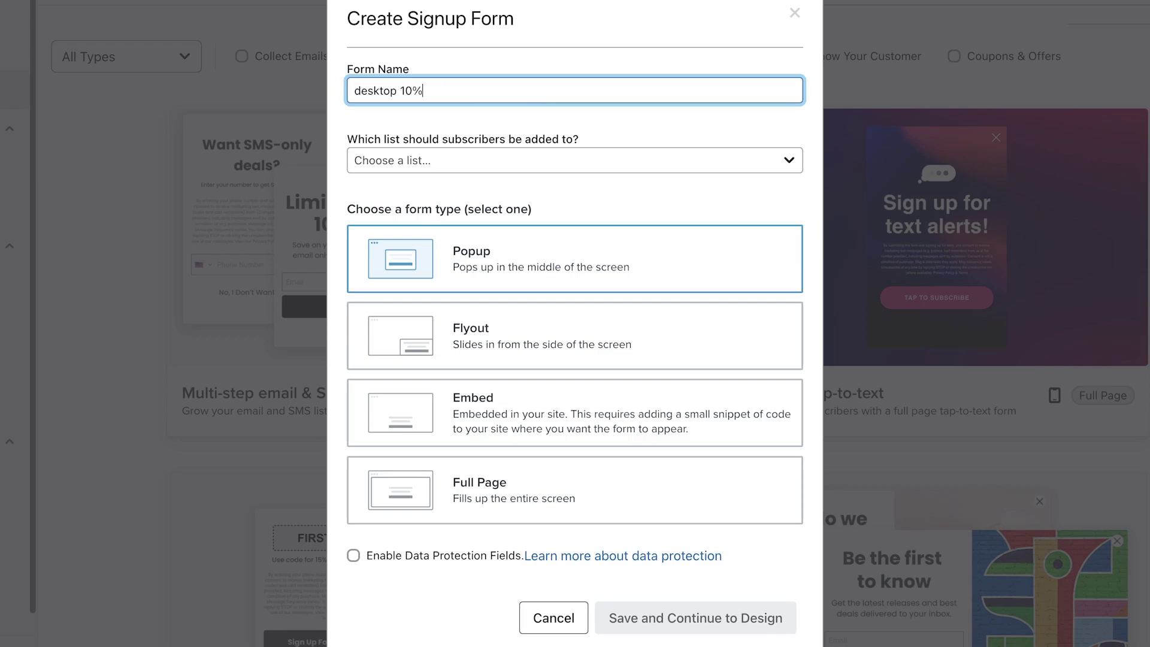
{"action": "left_click", "coordinate": [459, 168]}
{"action": "left_click", "coordinate": [439, 456]}
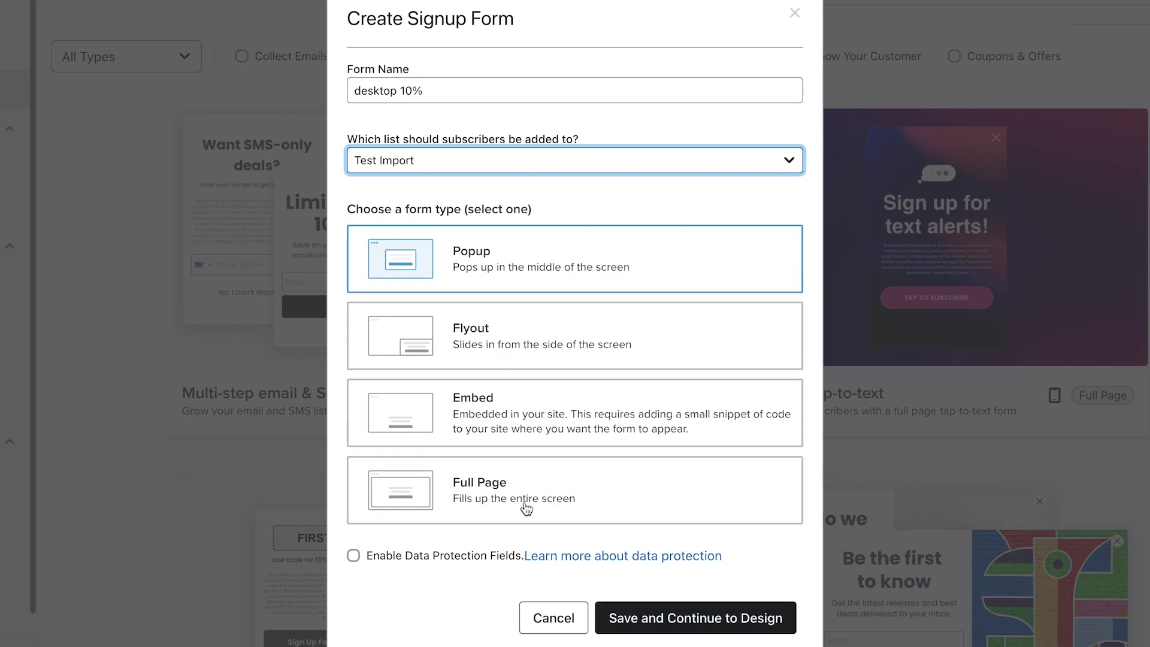
{"action": "left_click", "coordinate": [677, 626]}
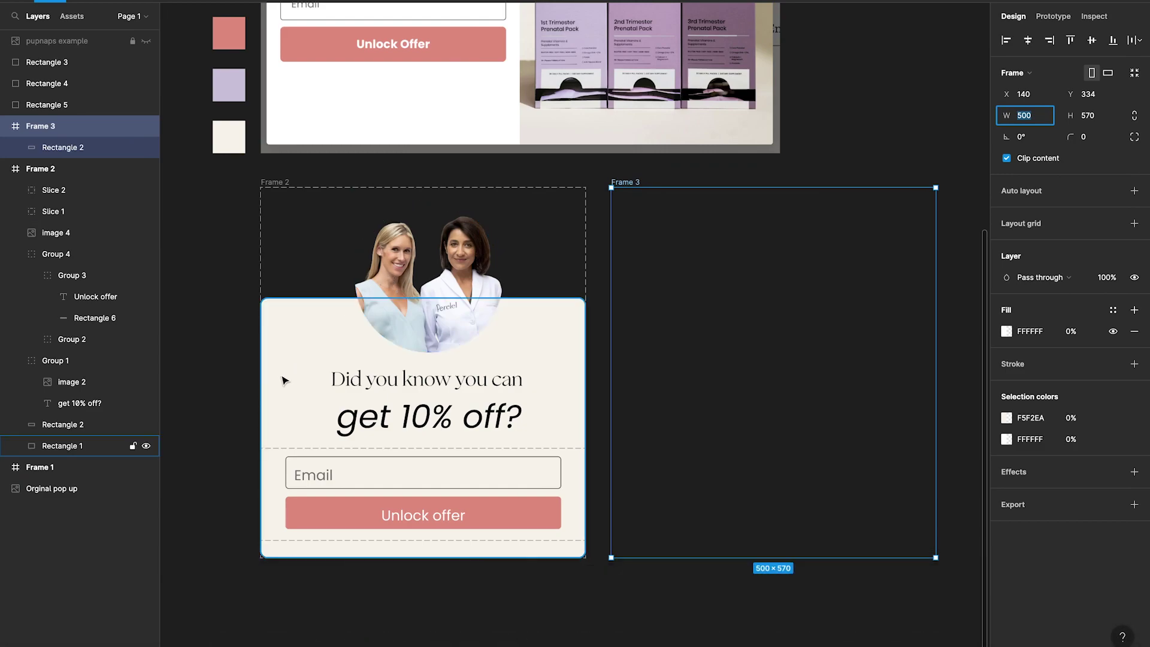
- Switch to Figma and copy the cream background rectangle from Frame 2 to the same position in Frame 3
{"action": "left_click", "coordinate": [315, 346]}
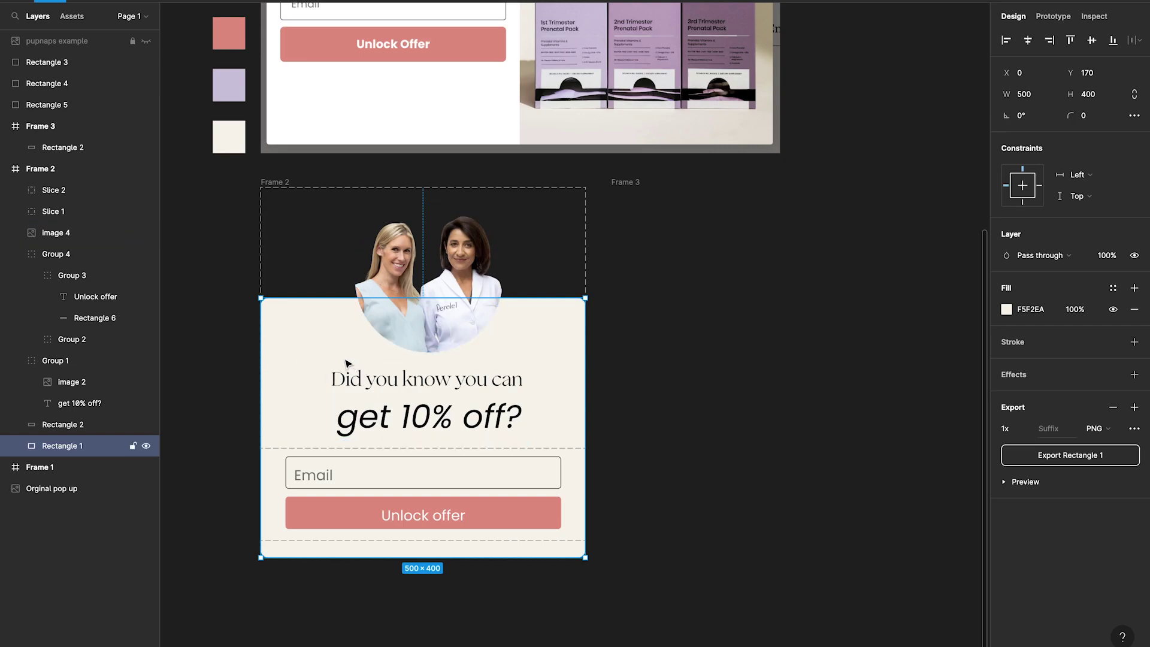
{"action": "left_click_drag", "start_coordinate": [347, 363], "coordinate": [672, 375]}
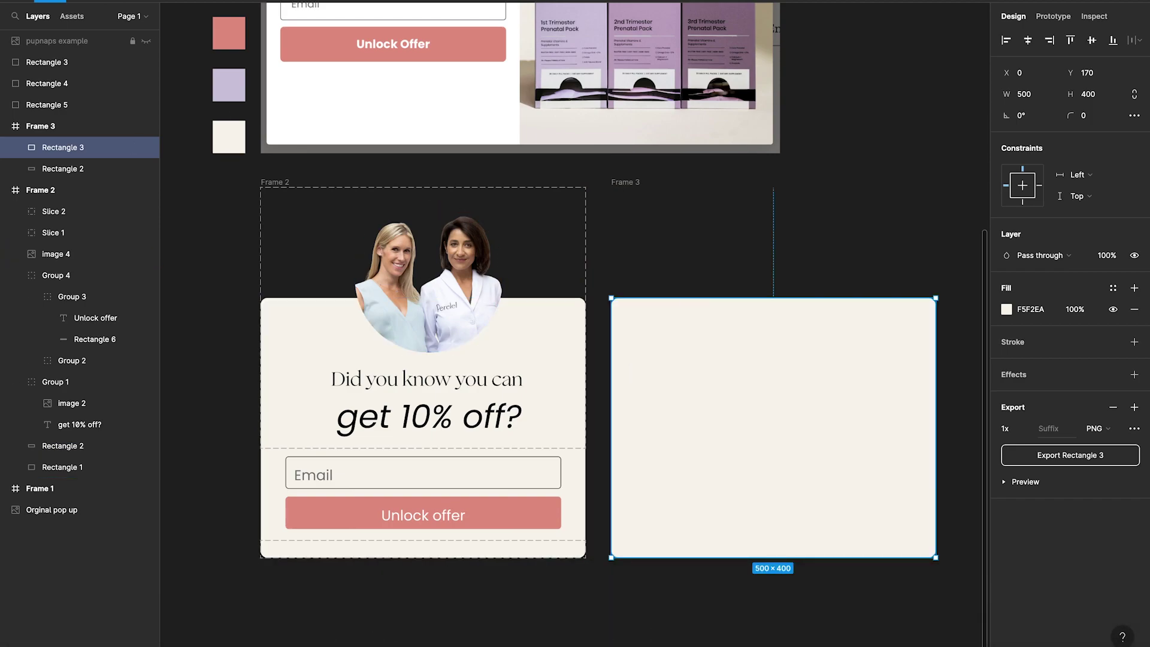
- Draw a gray rectangle about 345 × 369 over the cream card in Frame 3 and set its corner radius to 10
{"action": "left_click", "coordinate": [125, 2]}
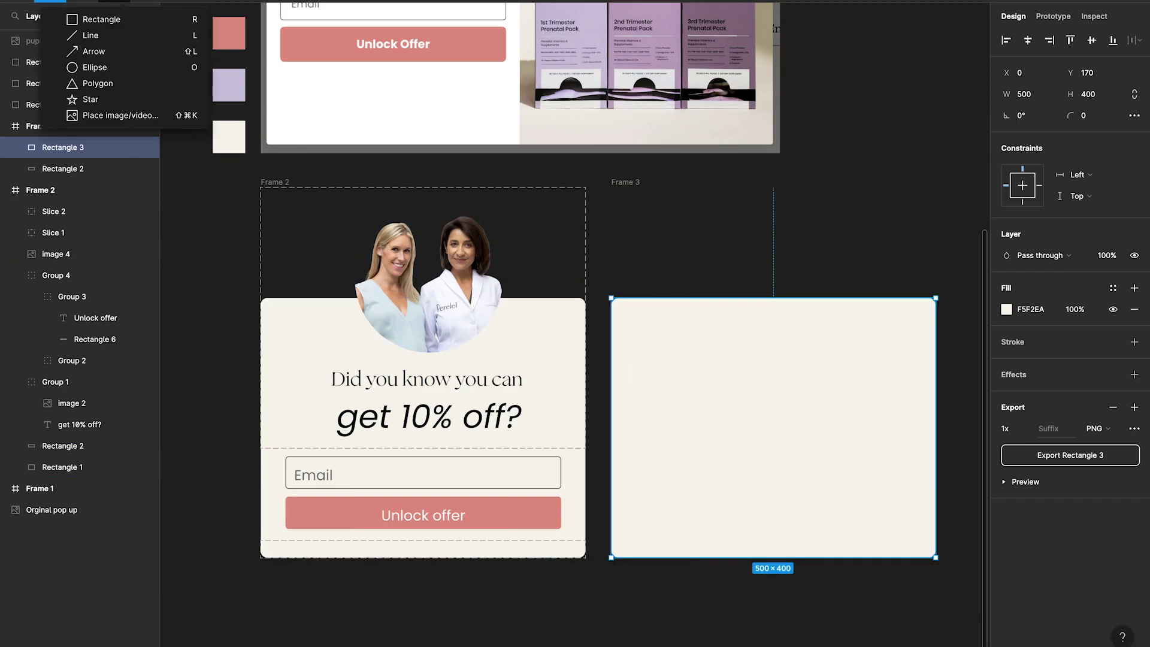
{"action": "left_click", "coordinate": [99, 18]}
{"action": "mouse_move", "coordinate": [635, 243]}
{"action": "left_mouse_down"}
{"action": "mouse_move", "coordinate": [771, 406]}
{"action": "mouse_move", "coordinate": [859, 482]}
{"action": "left_mouse_up"}
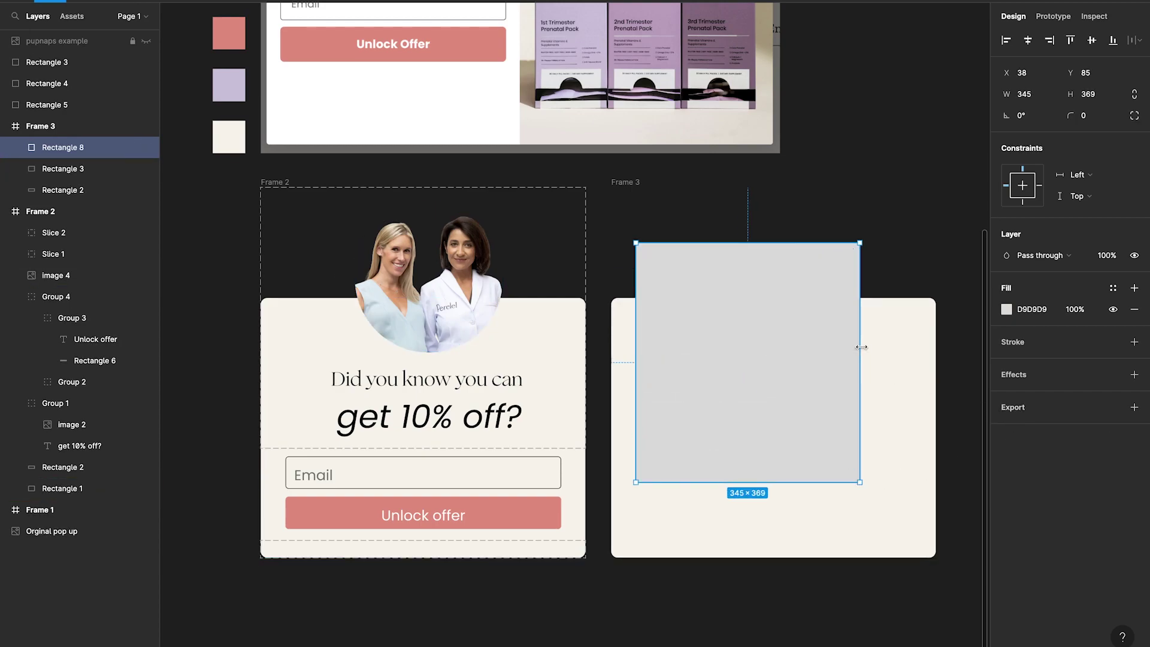
{"action": "left_click", "coordinate": [914, 349]}
{"action": "left_click", "coordinate": [811, 285]}
{"action": "left_click", "coordinate": [1084, 118]}
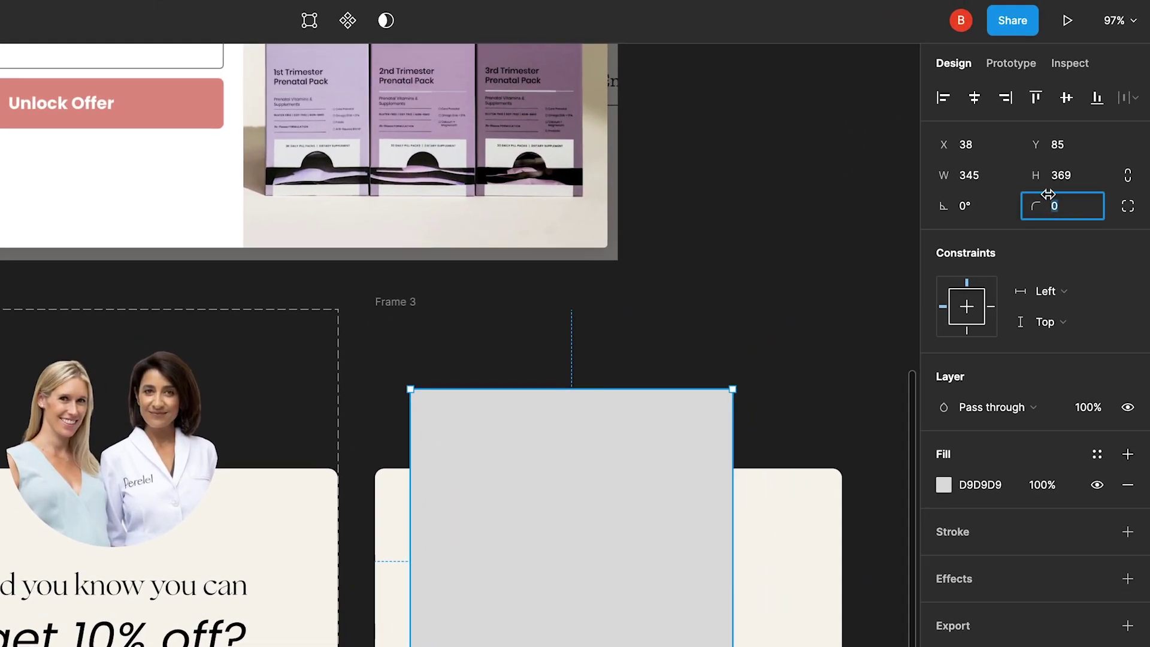
{"action": "type", "text": "10"}
{"action": "left_click", "coordinate": [916, 292]}
{"action": "left_click", "coordinate": [678, 413]}
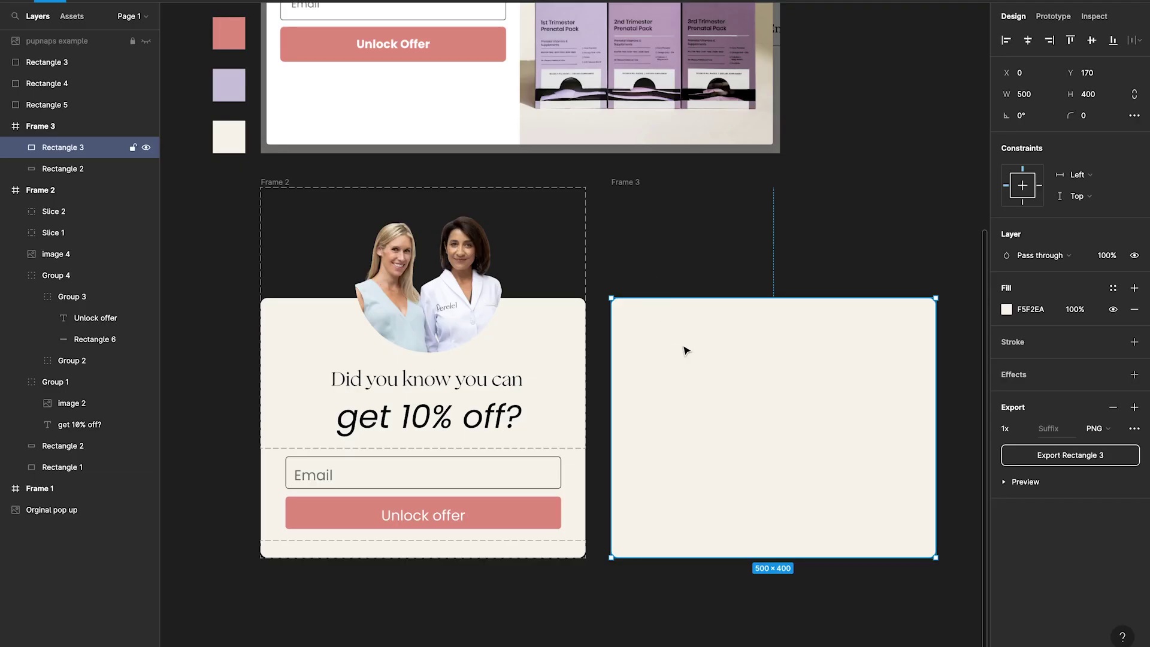
- Duplicate the "Did you know you can get 10% off?" heading group from Frame 2 and place the copy on Frame 3's card
{"action": "scroll", "coordinate": [682, 349], "scroll_direction": "up", "scroll_amount": 5}
{"action": "scroll", "coordinate": [673, 353], "scroll_direction": "left", "scroll_amount": 2}
{"action": "scroll", "coordinate": [674, 354], "scroll_direction": "up", "scroll_amount": 1}
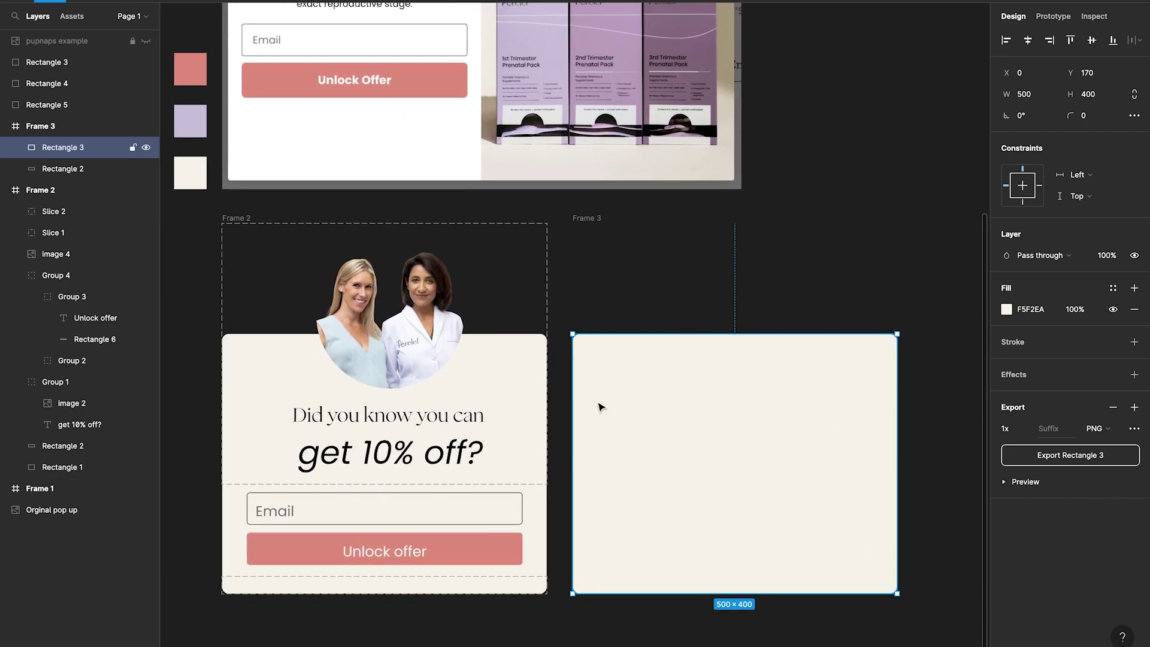
{"action": "left_click", "coordinate": [459, 455]}
{"action": "key", "text": "ctrl+d"}
{"action": "left_click_drag", "start_coordinate": [527, 448], "coordinate": [793, 448]}
{"action": "double_click", "coordinate": [791, 422]}
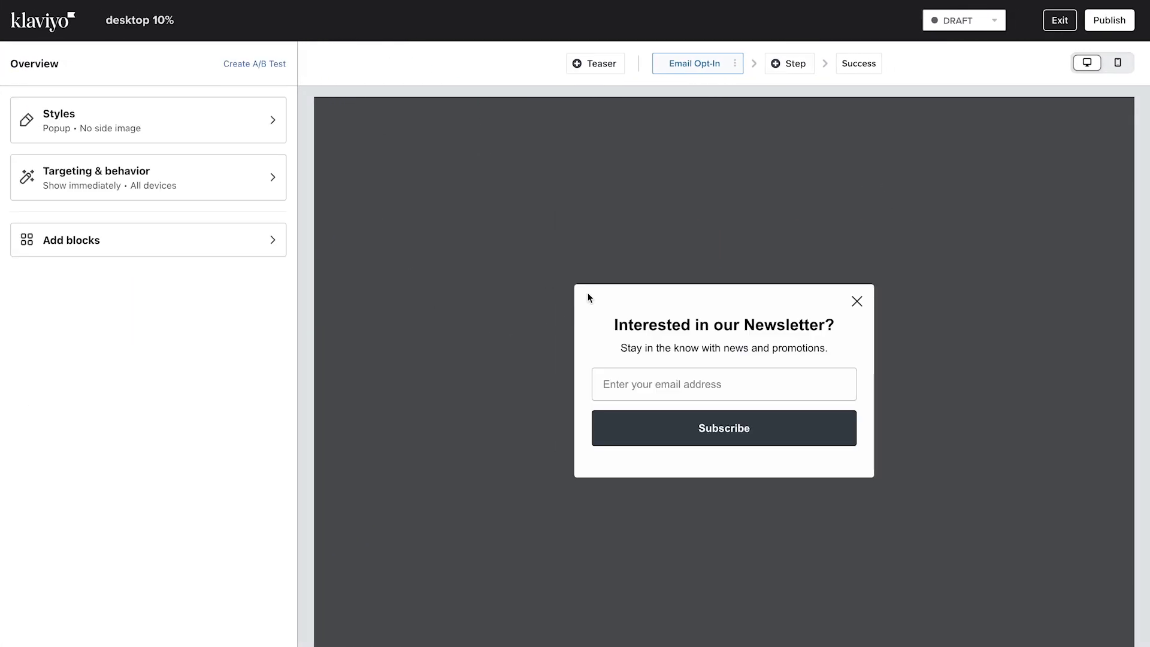
- Switch to the "desktop 10%" Klaviyo form, browse the fonts available for its heading text, and return to Figma
{"action": "left_click", "coordinate": [650, 333]}
{"action": "left_click", "coordinate": [173, 103]}
{"action": "scroll", "coordinate": [127, 226], "scroll_direction": "down", "scroll_amount": 5}
{"action": "scroll", "coordinate": [127, 226], "scroll_direction": "down", "scroll_amount": 4}
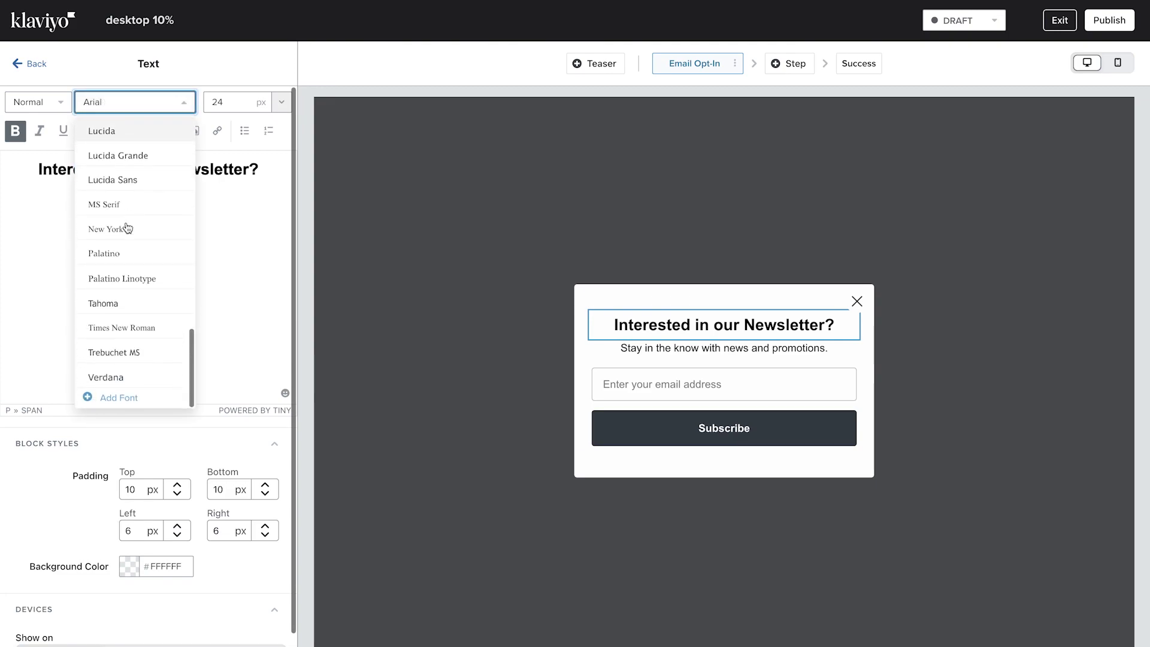
{"action": "left_click", "coordinate": [37, 64]}
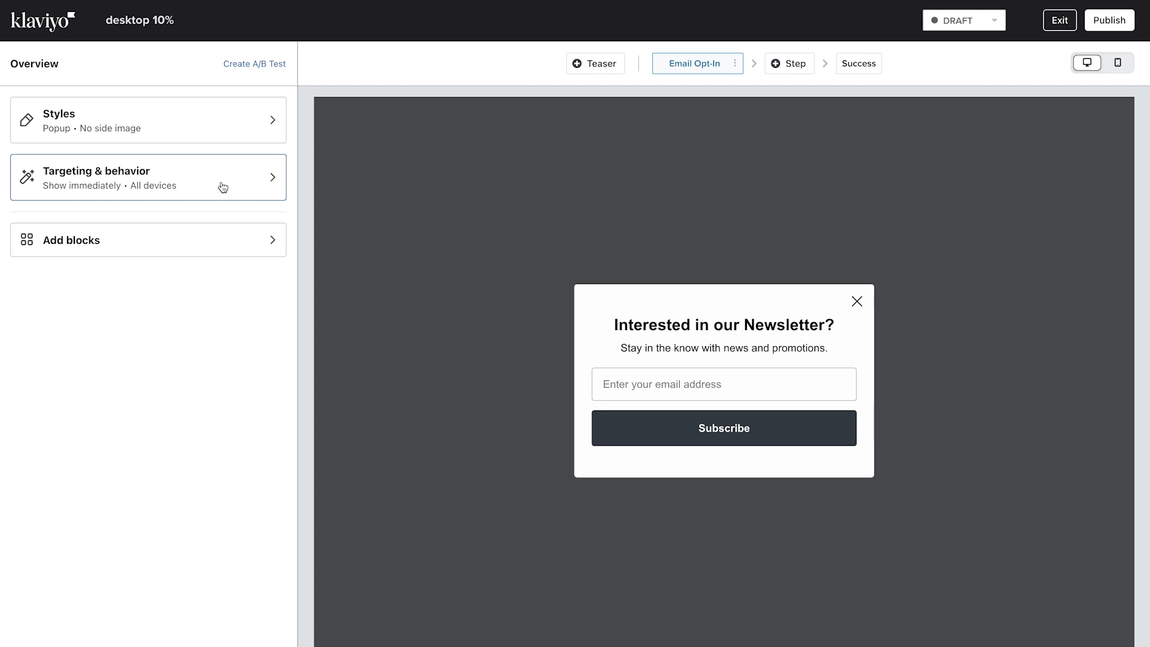
{"action": "key", "text": "ctrl+Left"}
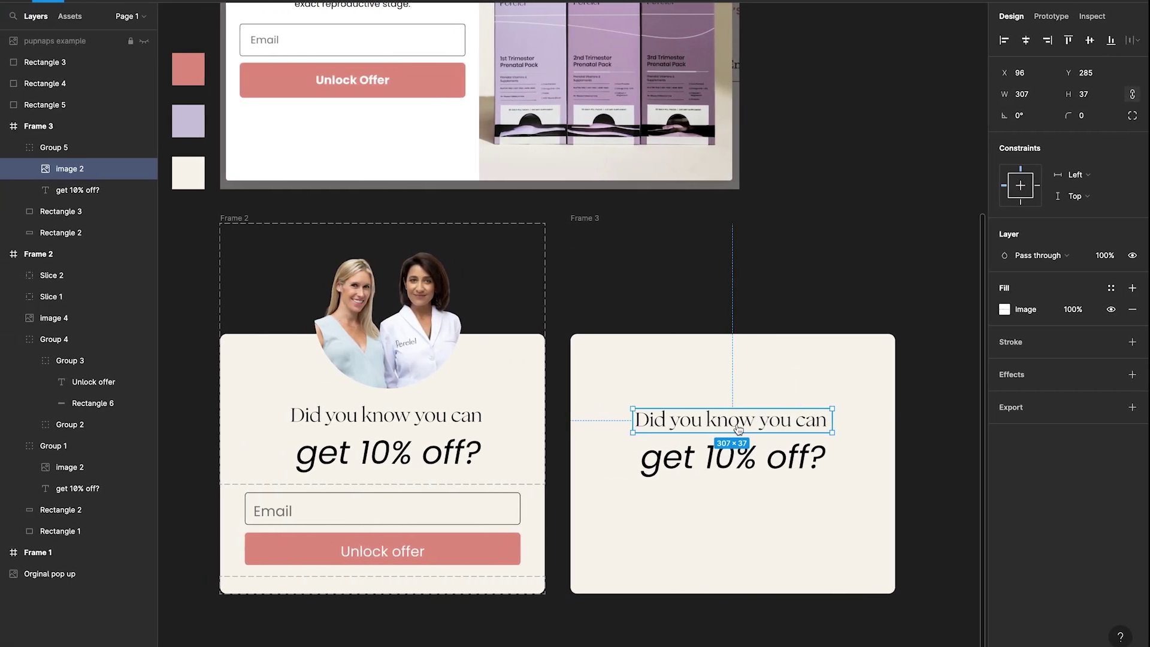
{"action": "key", "text": "Escape"}
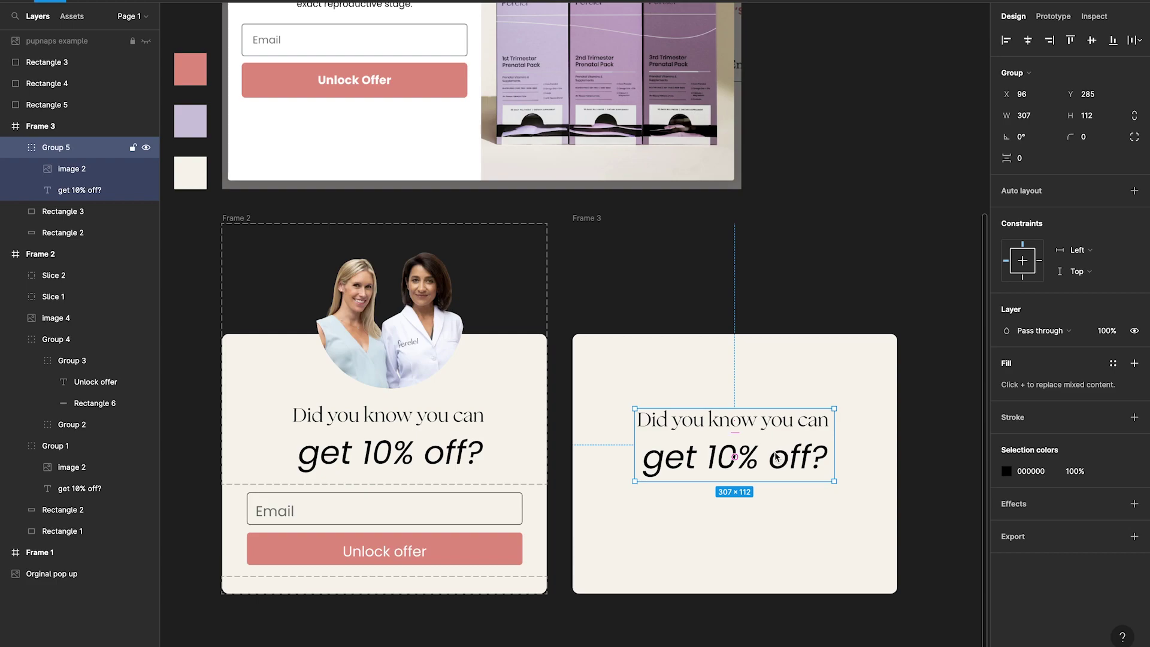
{"action": "double_click", "coordinate": [776, 457]}
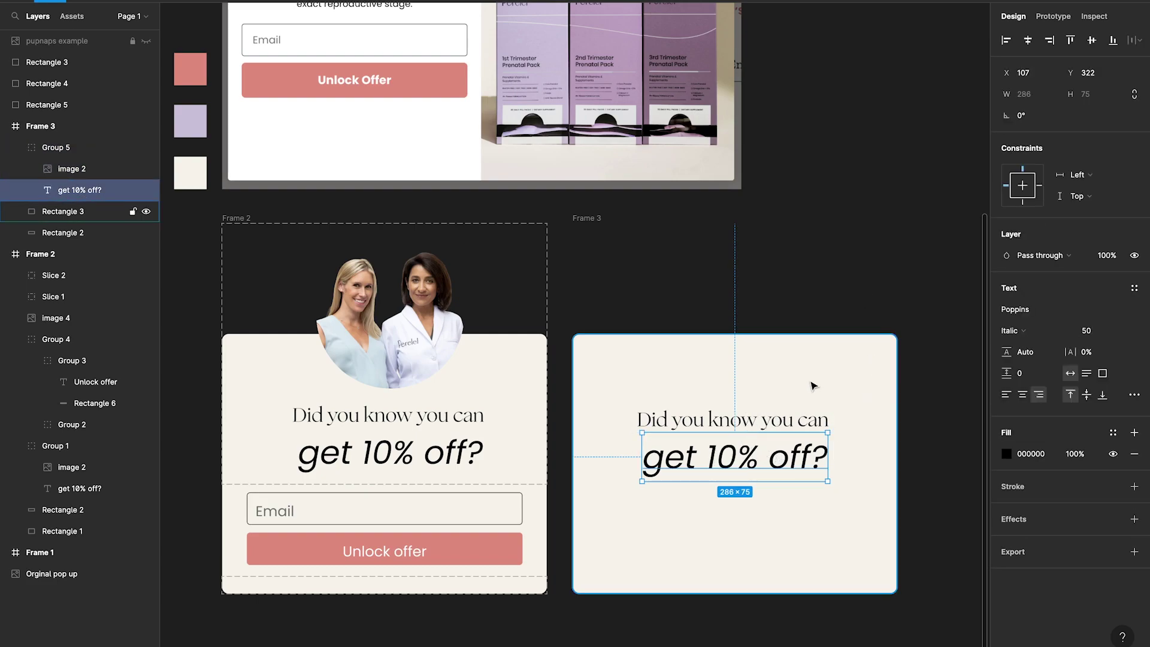
{"action": "left_click", "coordinate": [762, 377]}
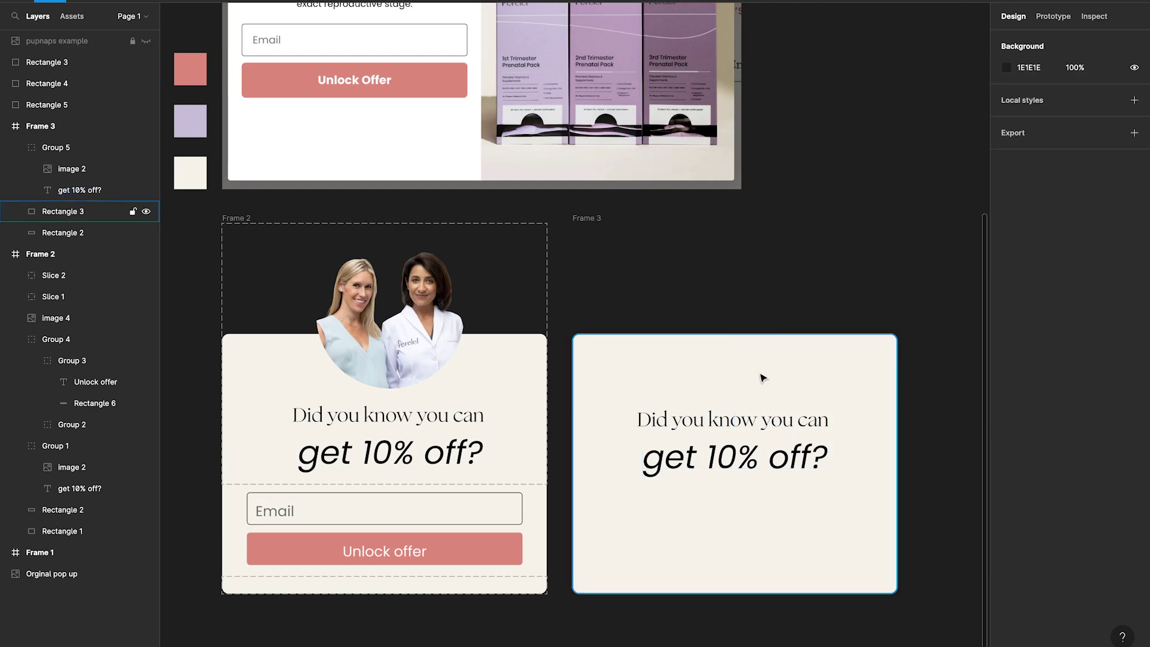
{"action": "left_click", "coordinate": [743, 421]}
{"action": "left_click", "coordinate": [807, 251]}
- Try replacing the heading group on Frame 3's card with a text layer reading "Did you know you can"
{"action": "left_click", "coordinate": [738, 465]}
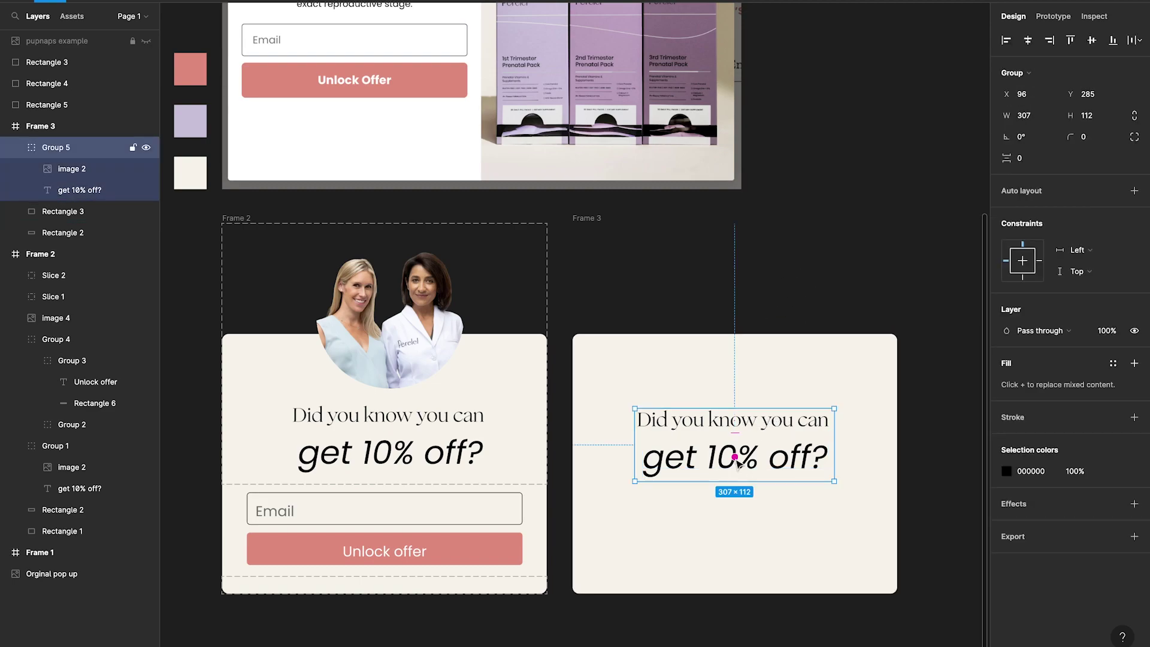
{"action": "key", "text": "Delete"}
{"action": "key", "text": "t"}
{"action": "left_click", "coordinate": [669, 425]}
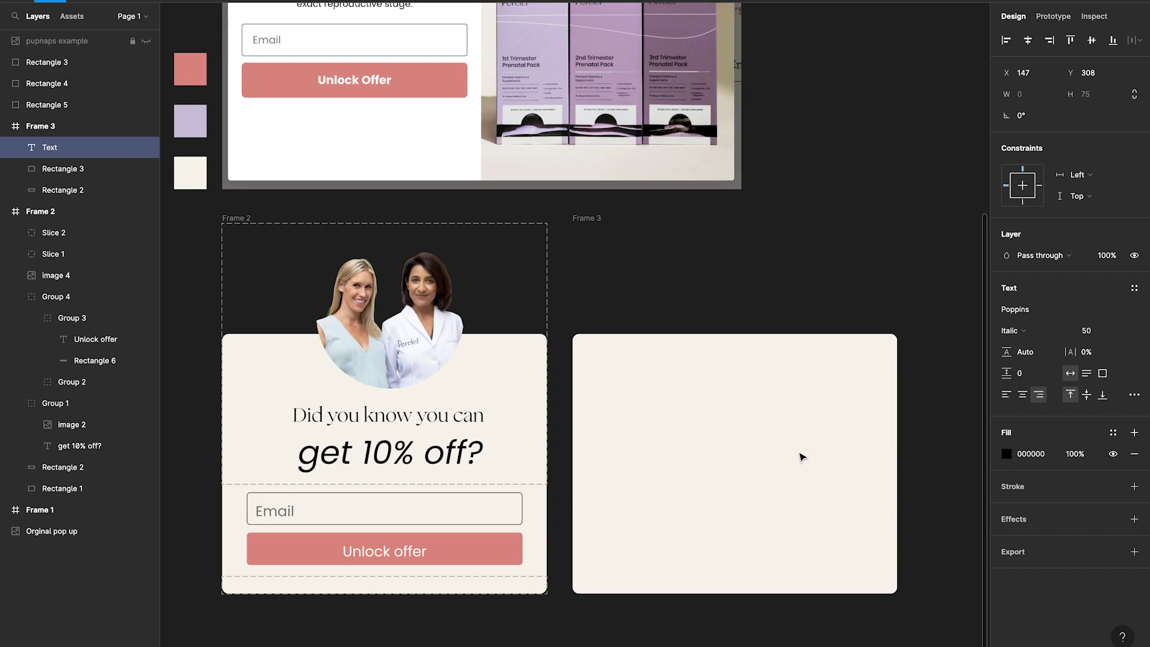
{"action": "type", "text": "Did "}
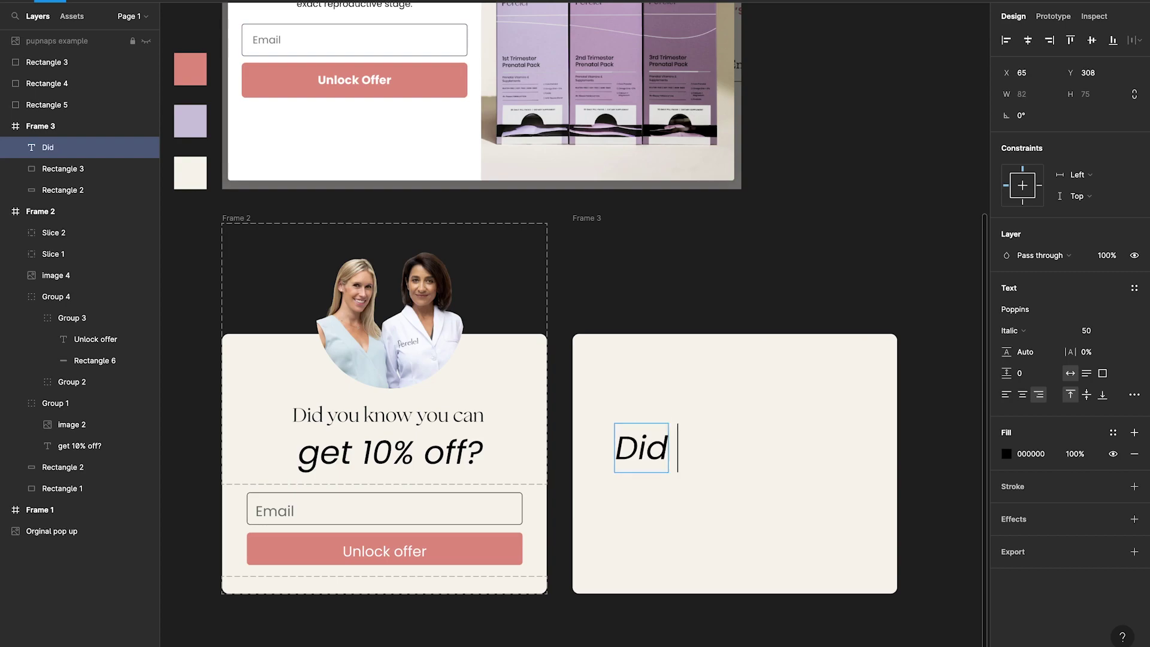
{"action": "type", "text": "you know you can"}
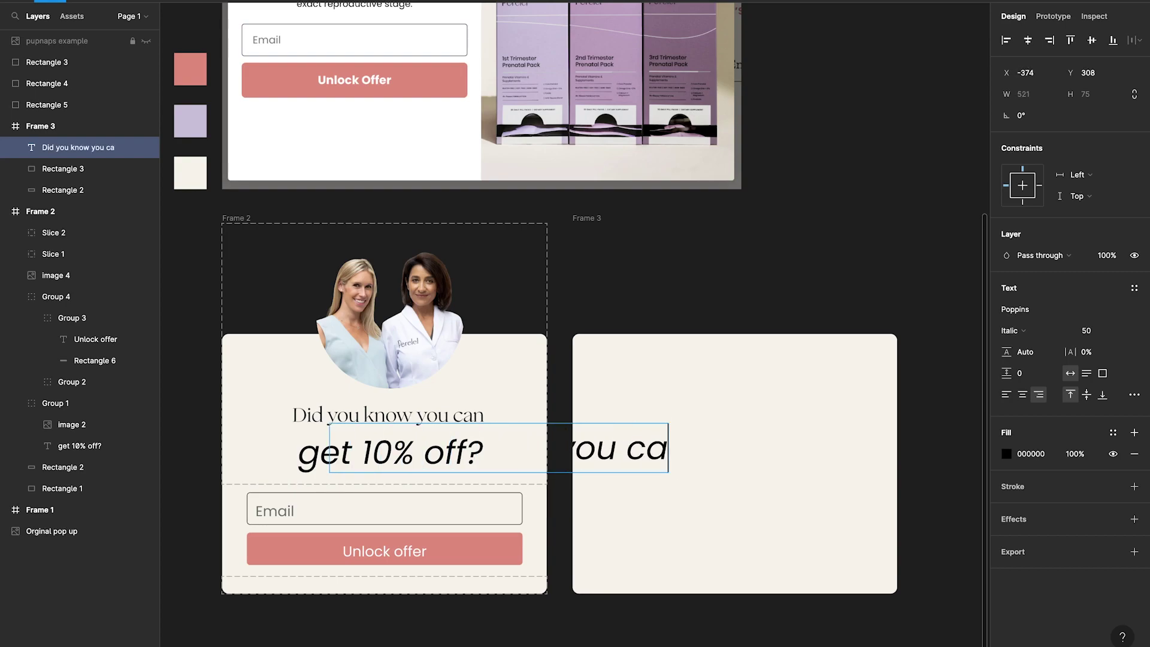
{"action": "key", "text": "Escape"}
{"action": "left_click_drag", "start_coordinate": [590, 441], "coordinate": [805, 399]}
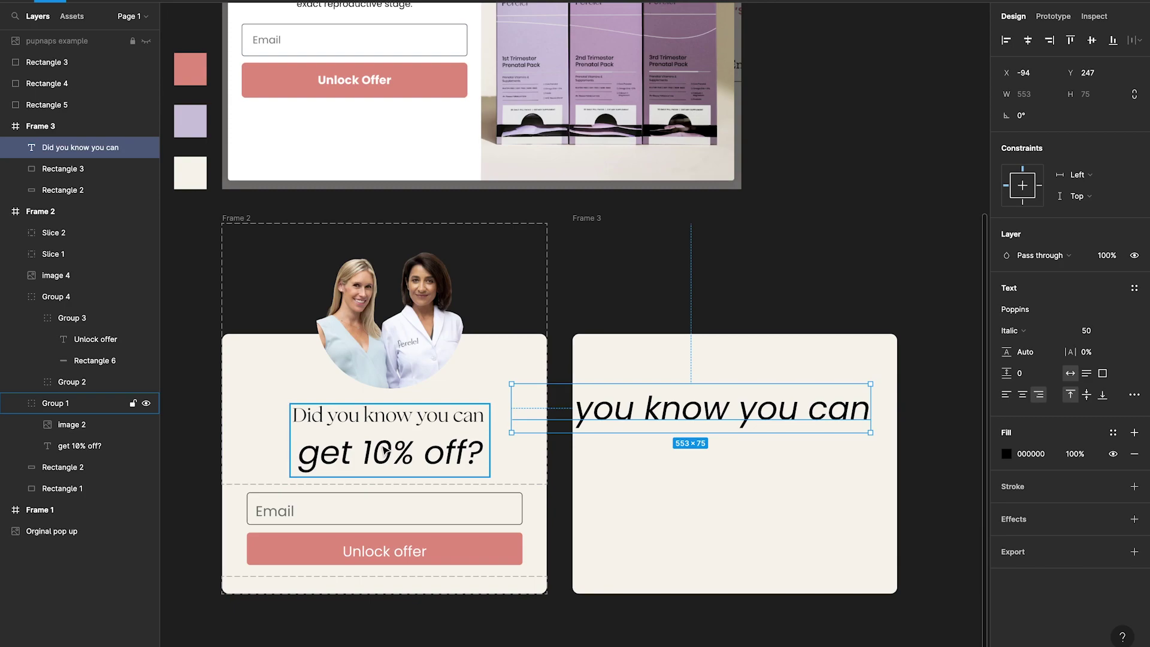
{"action": "left_click", "coordinate": [453, 441]}
{"action": "left_click", "coordinate": [593, 414]}
{"action": "key", "text": "Delete"}
- Duplicate the "Did you know you can get 10% off?" group from Frame 2 onto Frame 3's empty card
{"action": "left_click", "coordinate": [443, 446]}
{"action": "left_click_drag", "start_coordinate": [443, 445], "coordinate": [781, 469]}
{"action": "left_click", "coordinate": [808, 405]}
{"action": "left_click", "coordinate": [762, 455]}
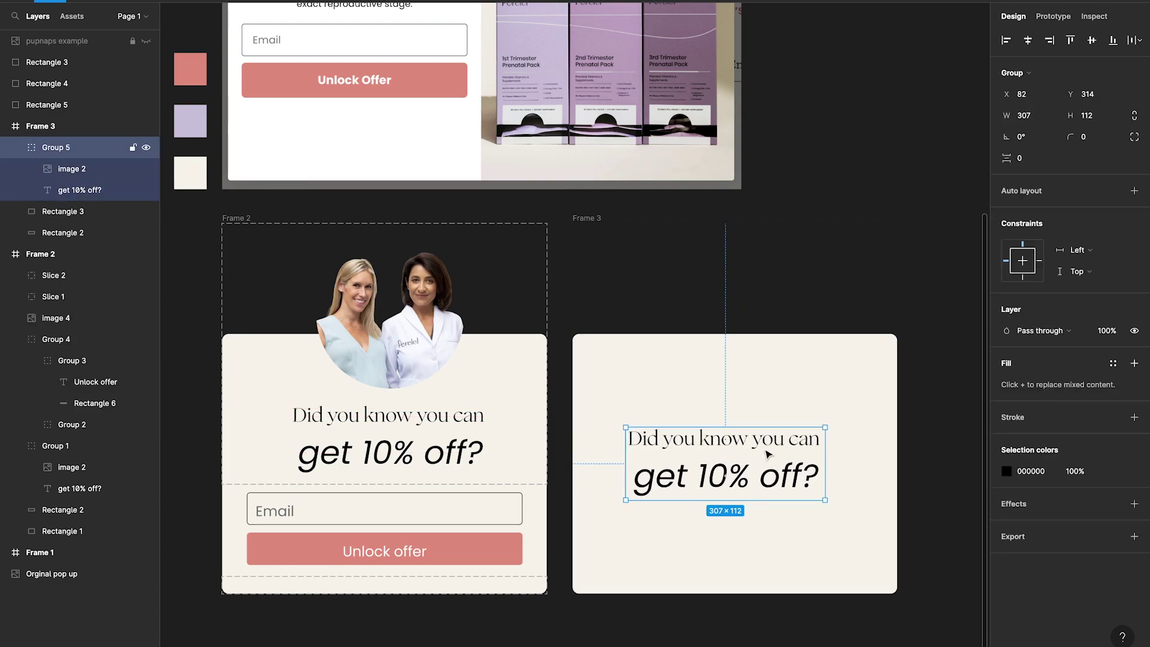
- Ungroup Frame 3's heading to check the image fill of its "Did you know you can" line, and group both lines again
{"action": "right_click", "coordinate": [761, 455]}
{"action": "left_click", "coordinate": [824, 436]}
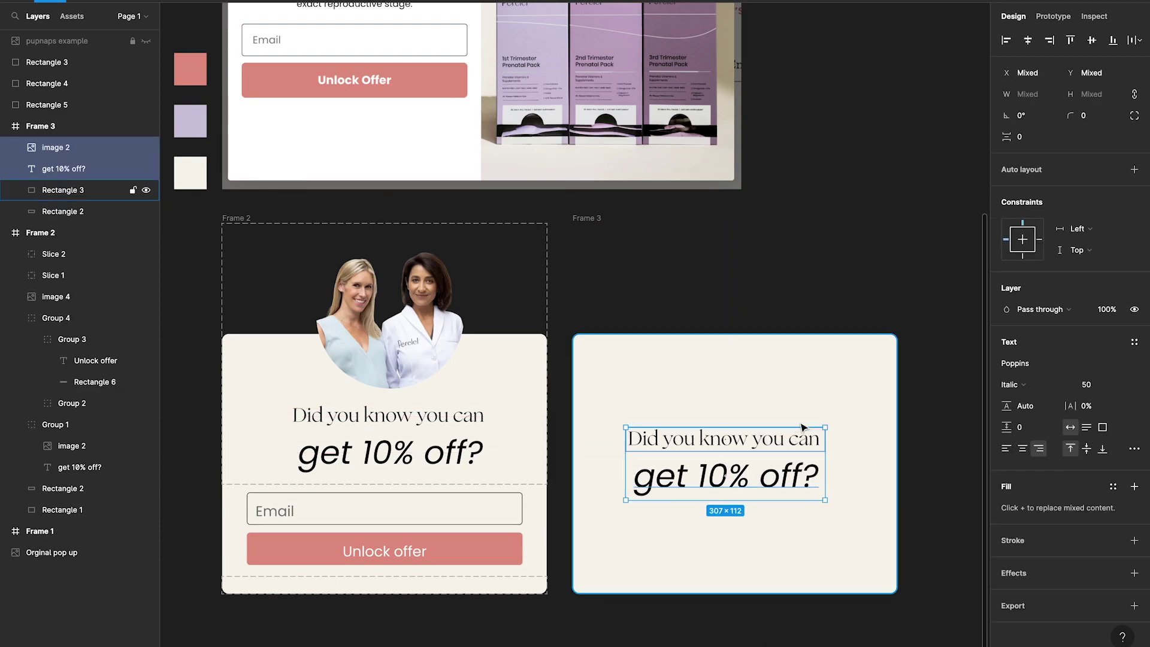
{"action": "double_click", "coordinate": [784, 437]}
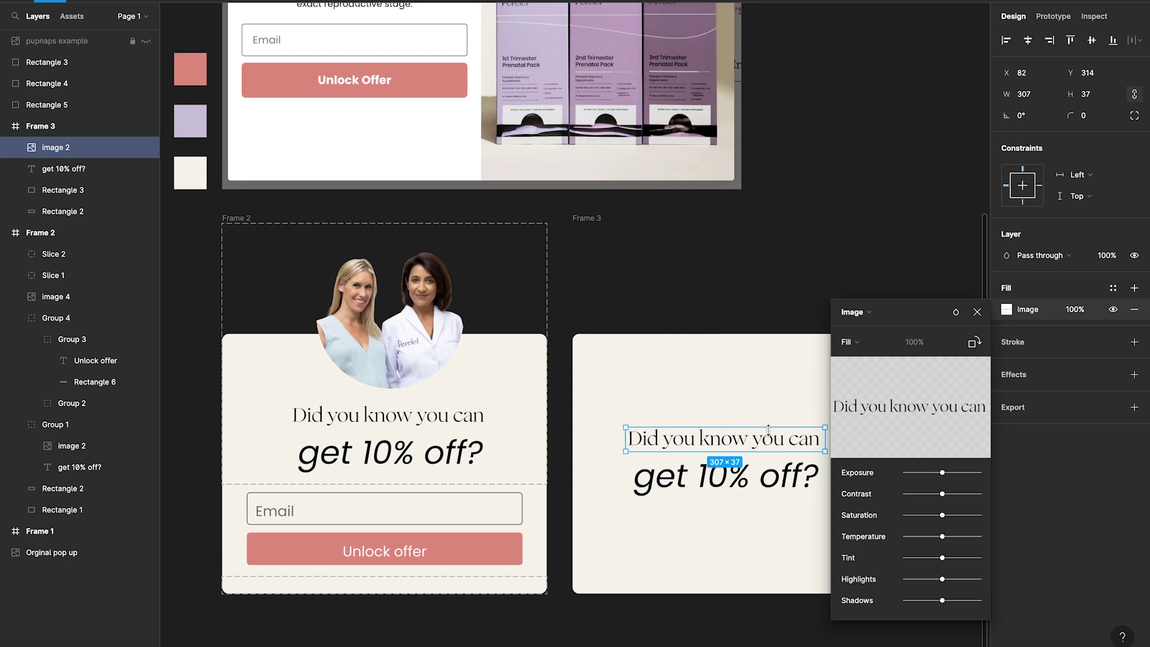
{"action": "left_click", "coordinate": [977, 312]}
{"action": "mouse_move", "coordinate": [800, 443]}
{"action": "left_mouse_down"}
{"action": "mouse_move", "coordinate": [821, 428]}
{"action": "mouse_move", "coordinate": [786, 457]}
{"action": "mouse_move", "coordinate": [794, 438]}
{"action": "left_mouse_up"}
{"action": "left_click", "coordinate": [785, 456], "text": "shift"}
{"action": "key", "text": "ctrl+g"}
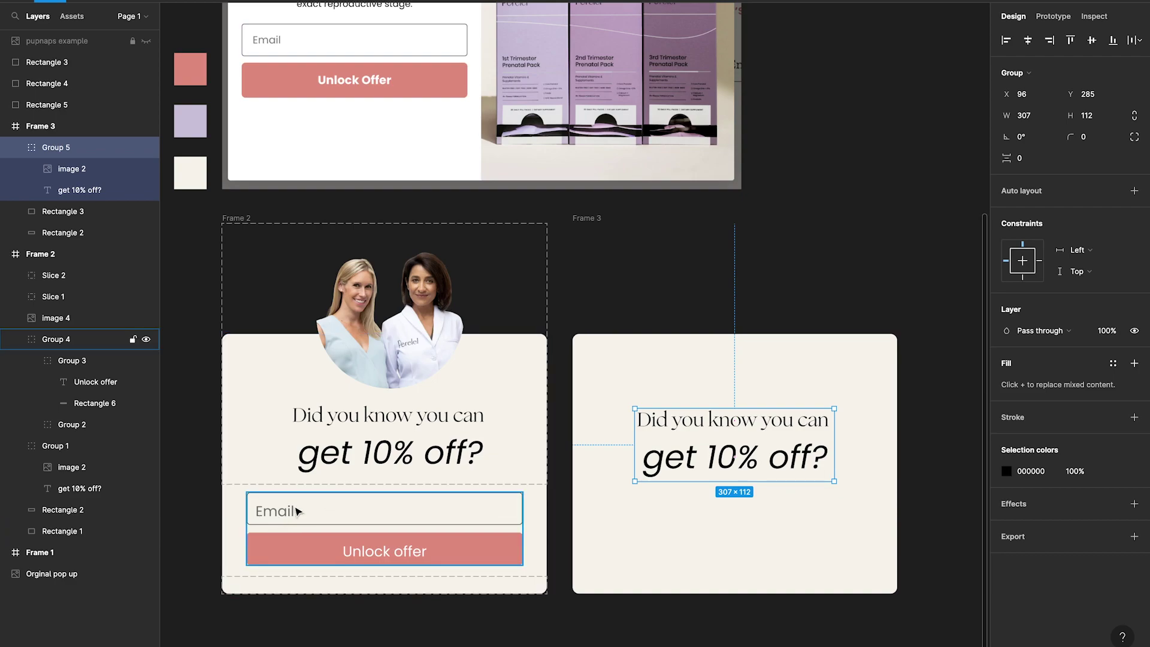
- Duplicate the Email field and Unlock offer button group from Frame 2 onto Frame 3's card, below the heading
{"action": "left_click", "coordinate": [280, 513]}
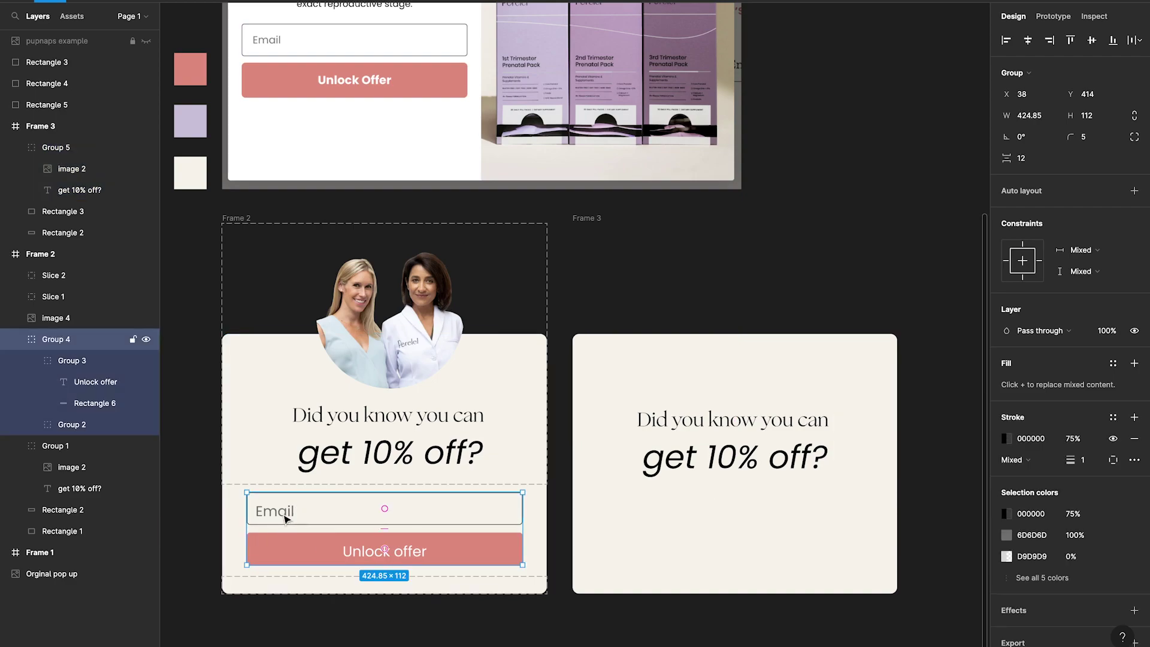
{"action": "left_click_drag", "start_coordinate": [281, 513], "coordinate": [636, 515]}
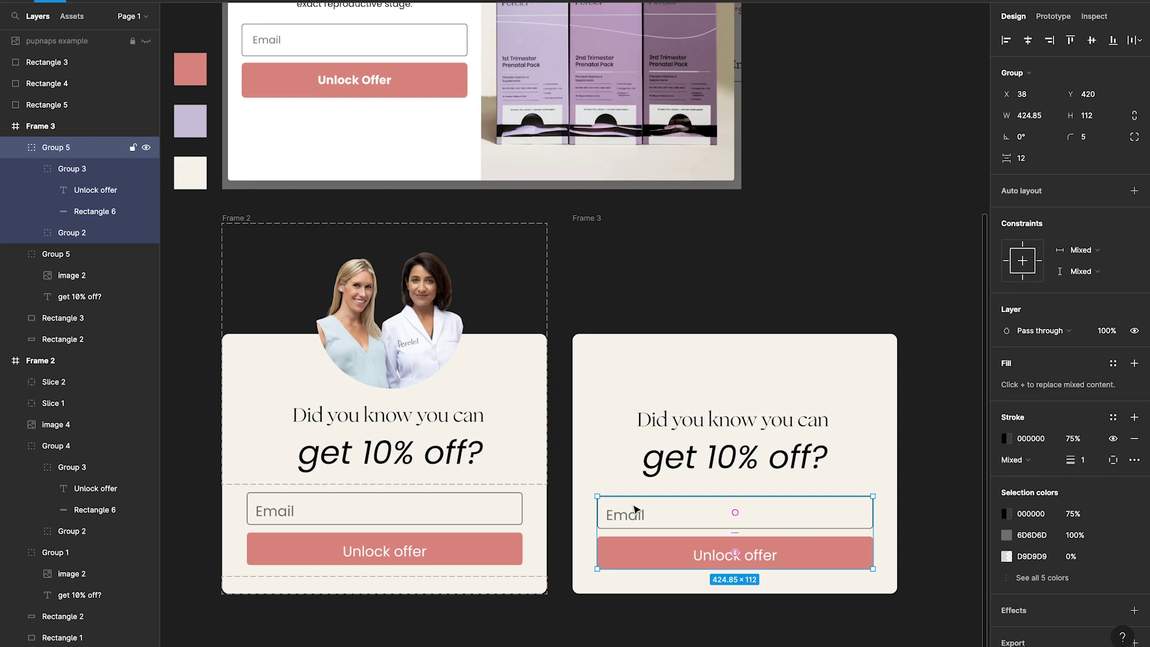
- Compare the original "10% off the vitamin routine our experts love" popup with the designs in Frame 2 and Frame 3
{"action": "scroll", "coordinate": [636, 510], "scroll_direction": "up", "scroll_amount": 5}
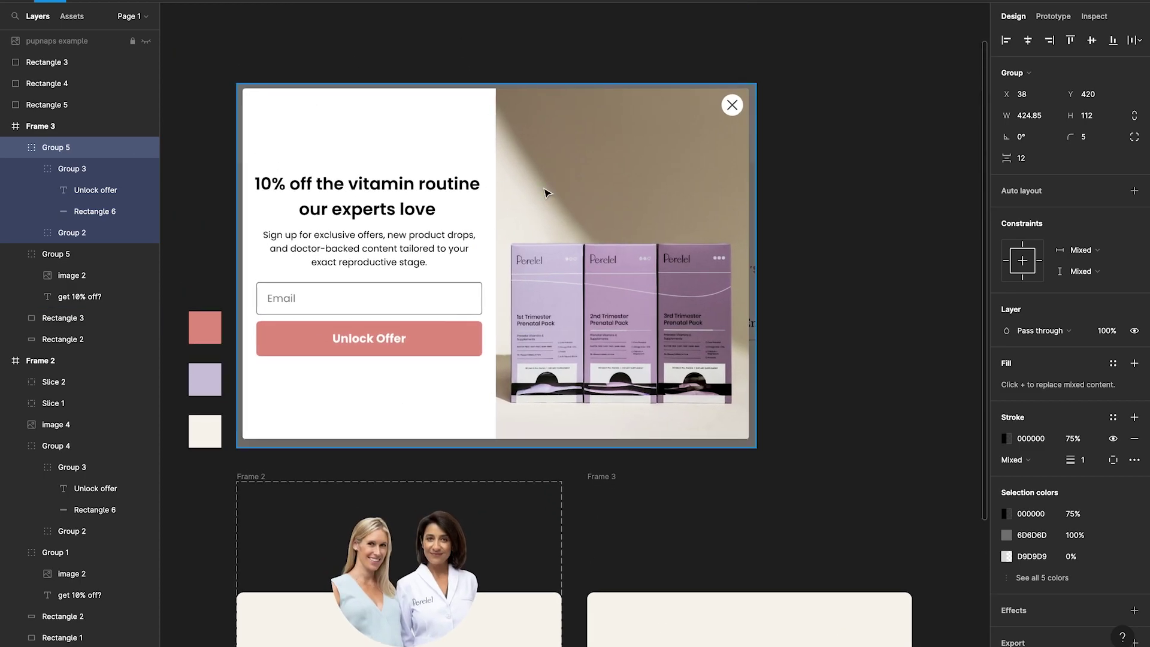
{"action": "scroll", "coordinate": [356, 176], "scroll_direction": "down", "scroll_amount": 3}
{"action": "scroll", "coordinate": [357, 182], "scroll_direction": "up", "scroll_amount": 4}
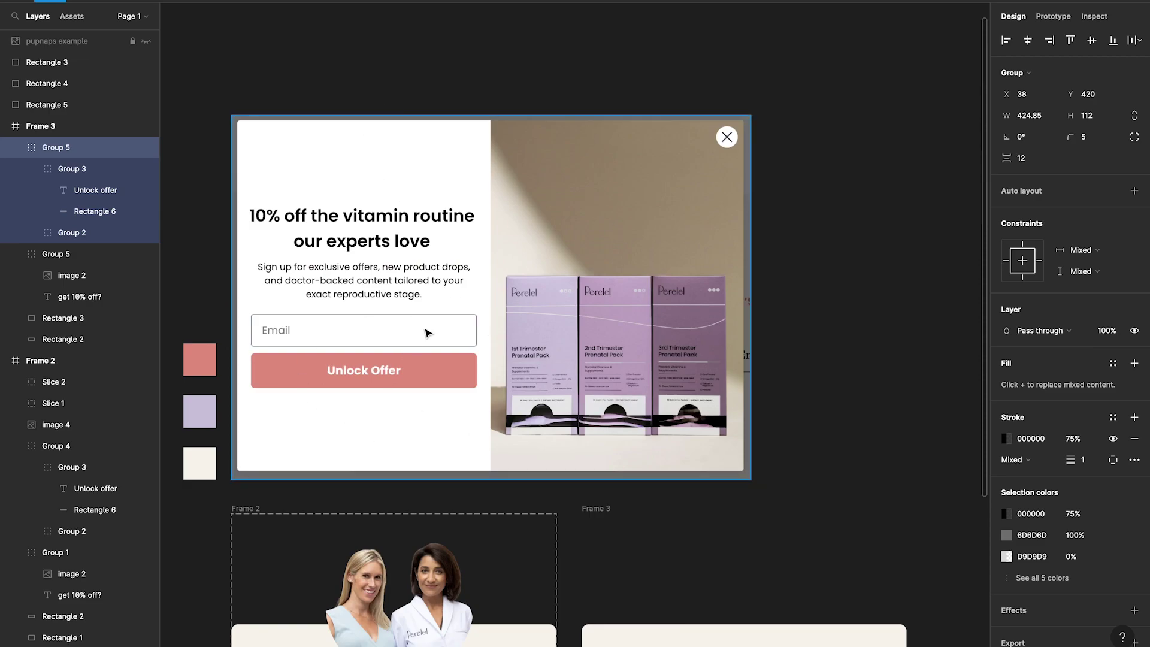
{"action": "scroll", "coordinate": [426, 333], "scroll_direction": "down", "scroll_amount": 2}
{"action": "scroll", "coordinate": [426, 329], "scroll_direction": "down", "scroll_amount": 3}
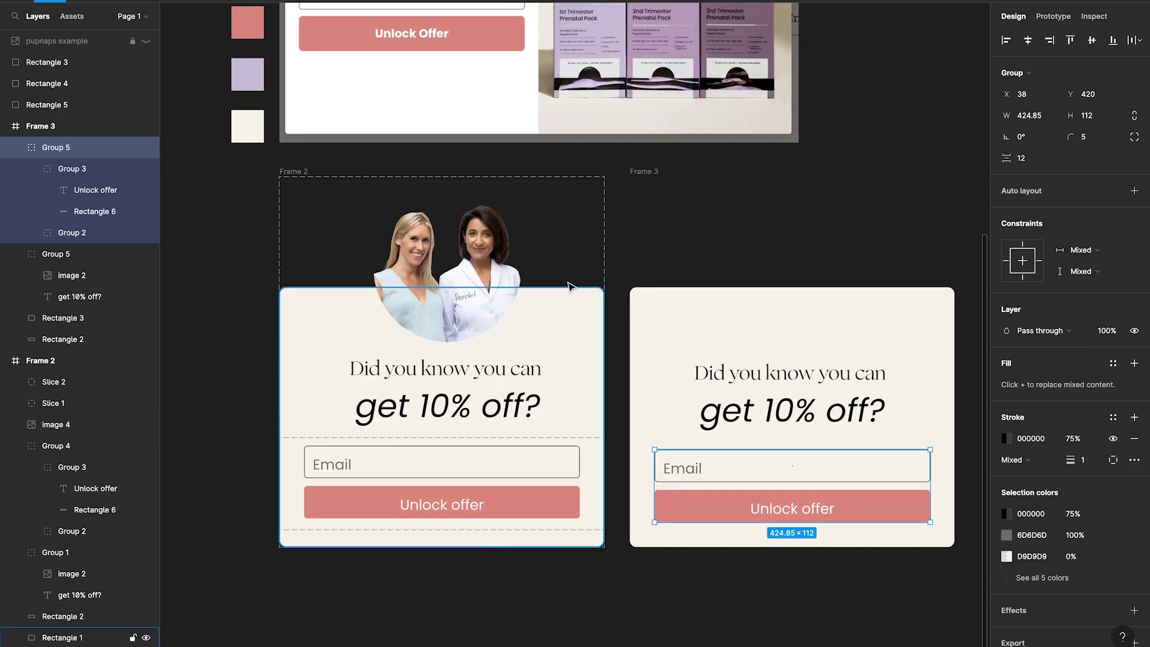
{"action": "scroll", "coordinate": [572, 287], "scroll_direction": "up", "scroll_amount": 2}
{"action": "scroll", "coordinate": [572, 288], "scroll_direction": "right", "scroll_amount": 1}
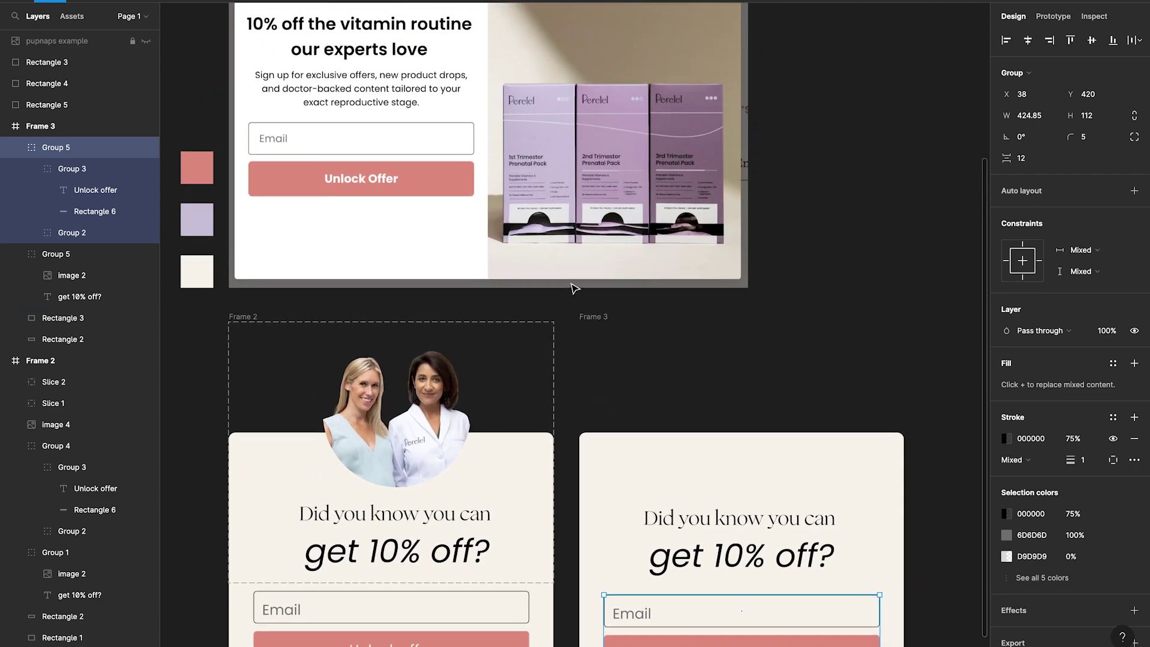
{"action": "scroll", "coordinate": [573, 288], "scroll_direction": "up", "scroll_amount": 3}
{"action": "scroll", "coordinate": [575, 289], "scroll_direction": "down", "scroll_amount": 5}
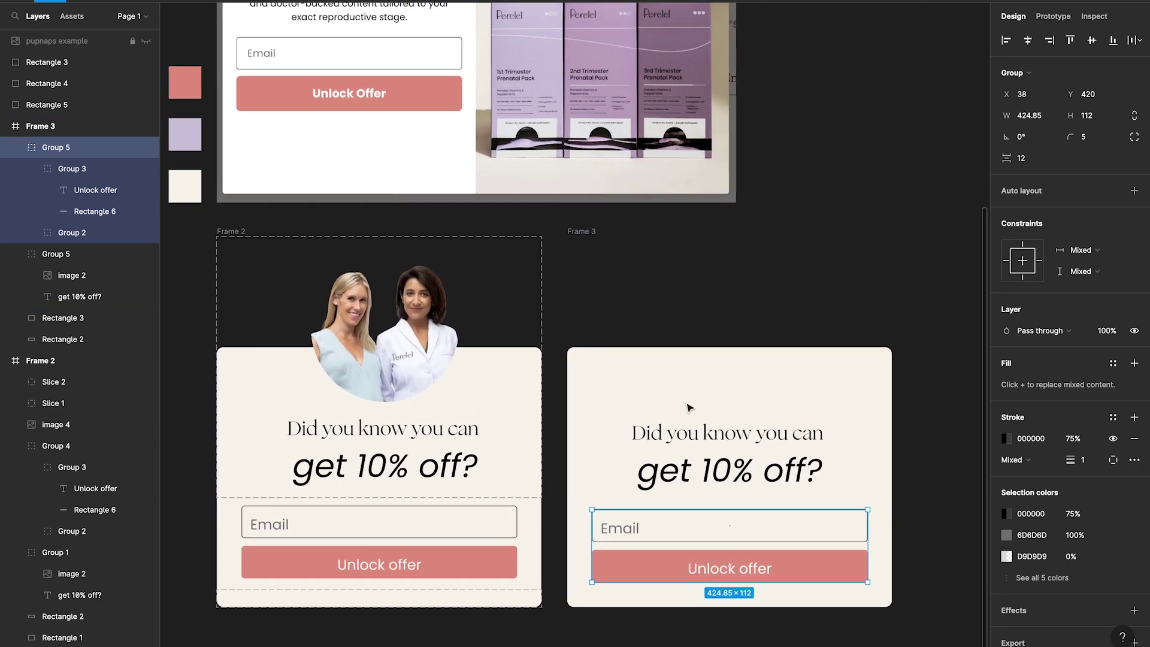
- Move the Email and Unlock offer group on Frame 3's card up slightly to Y 415
{"action": "scroll", "coordinate": [689, 408], "scroll_direction": "down", "scroll_amount": 1}
{"action": "left_click_drag", "start_coordinate": [688, 513], "coordinate": [687, 512]}
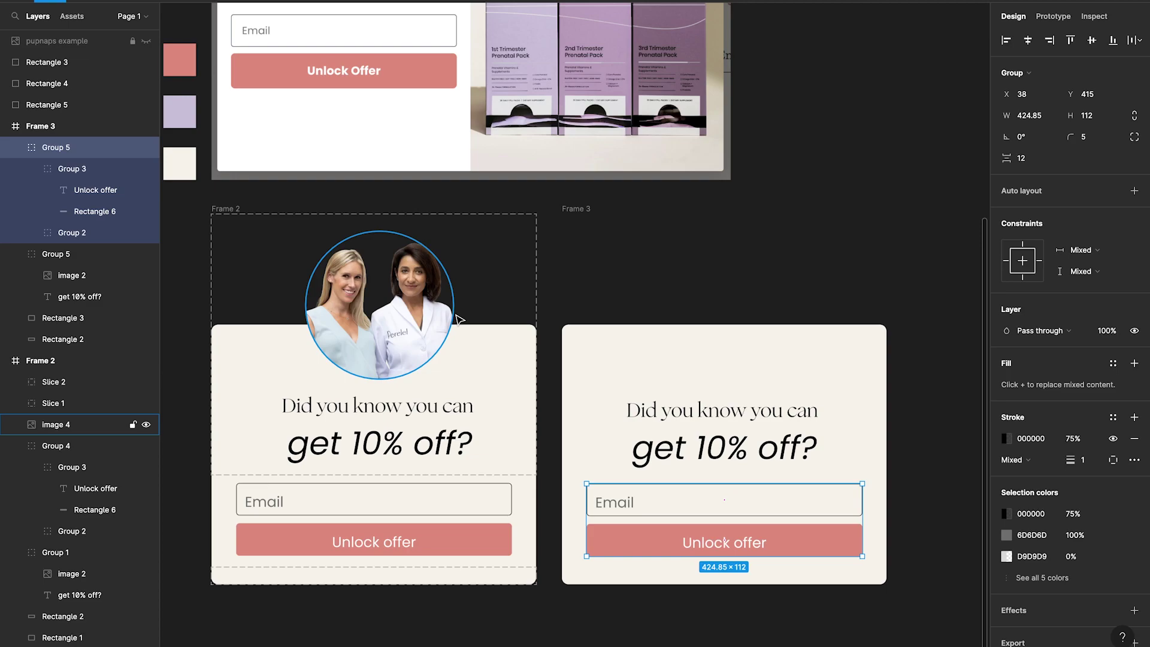
- Switch to Chrome, open the photo of the two women from the Perelel page at full size, and copy the image
{"action": "key", "text": "super+Tab"}
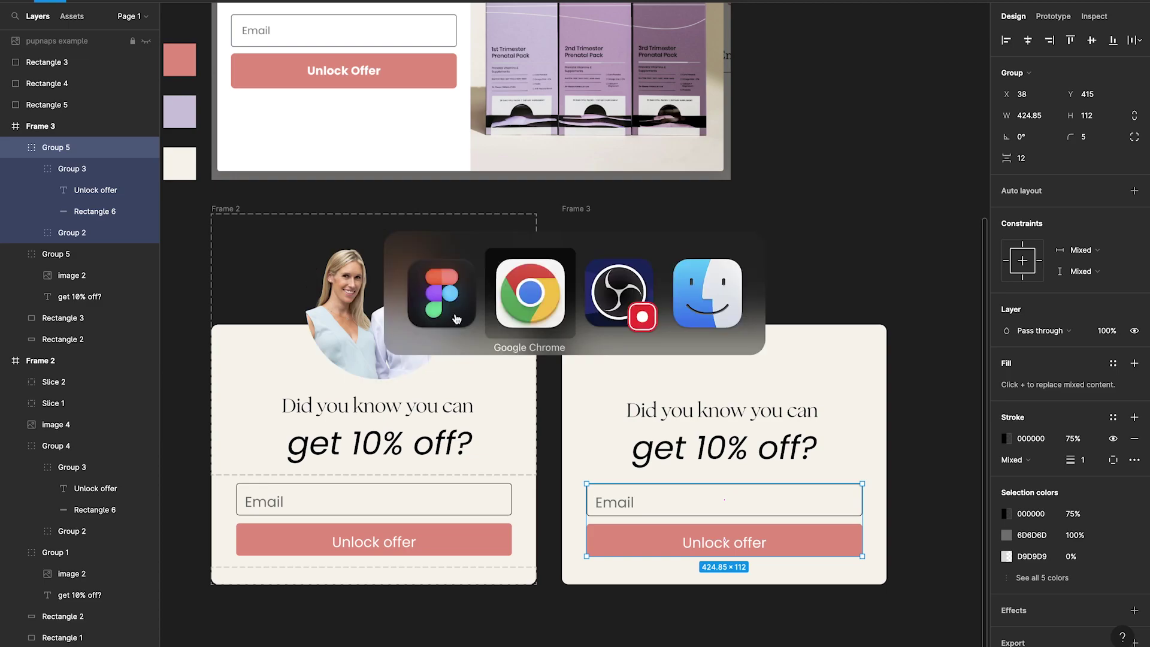
{"action": "left_click", "coordinate": [502, 297]}
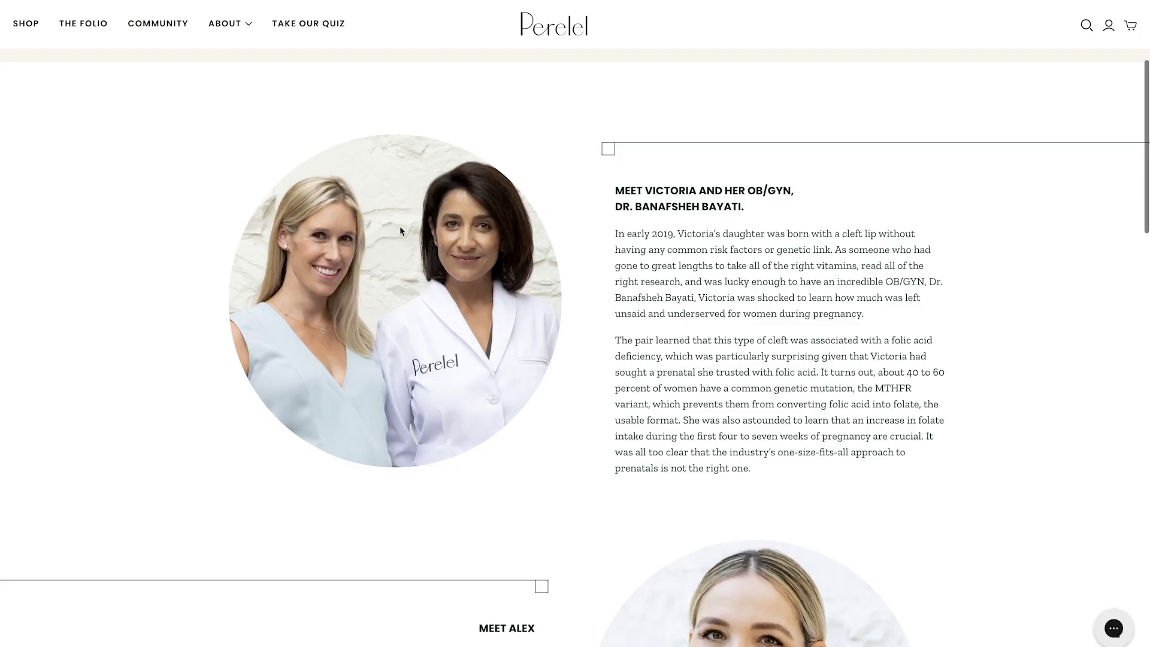
{"action": "right_click", "coordinate": [347, 192]}
{"action": "left_click", "coordinate": [389, 204]}
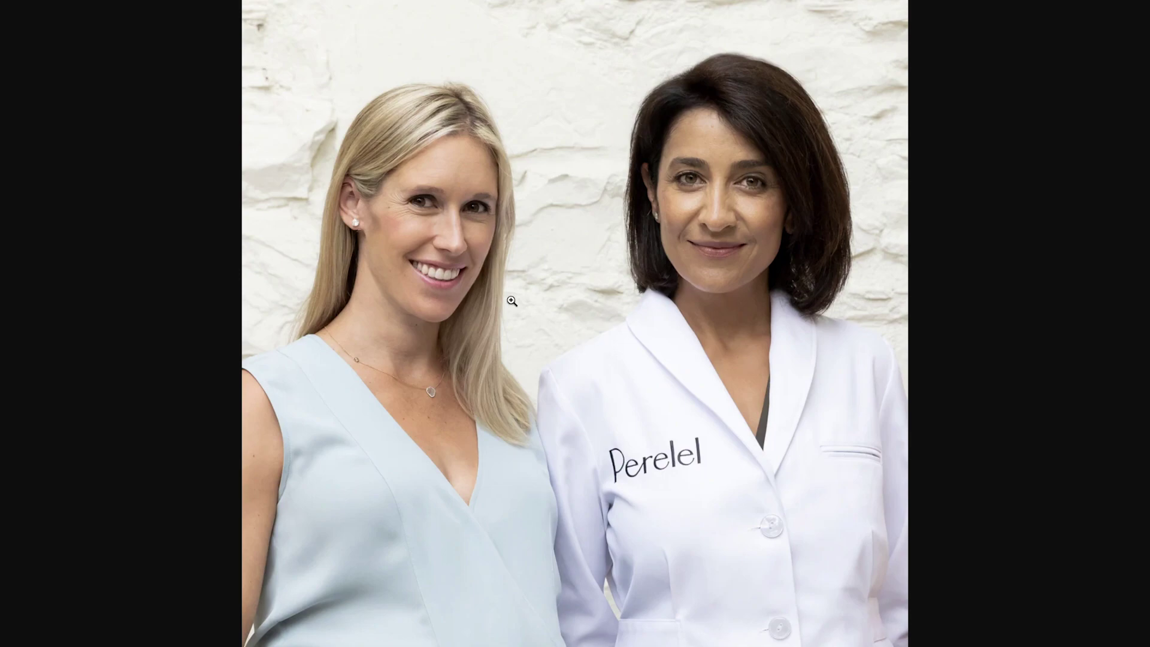
{"action": "right_click", "coordinate": [551, 179]}
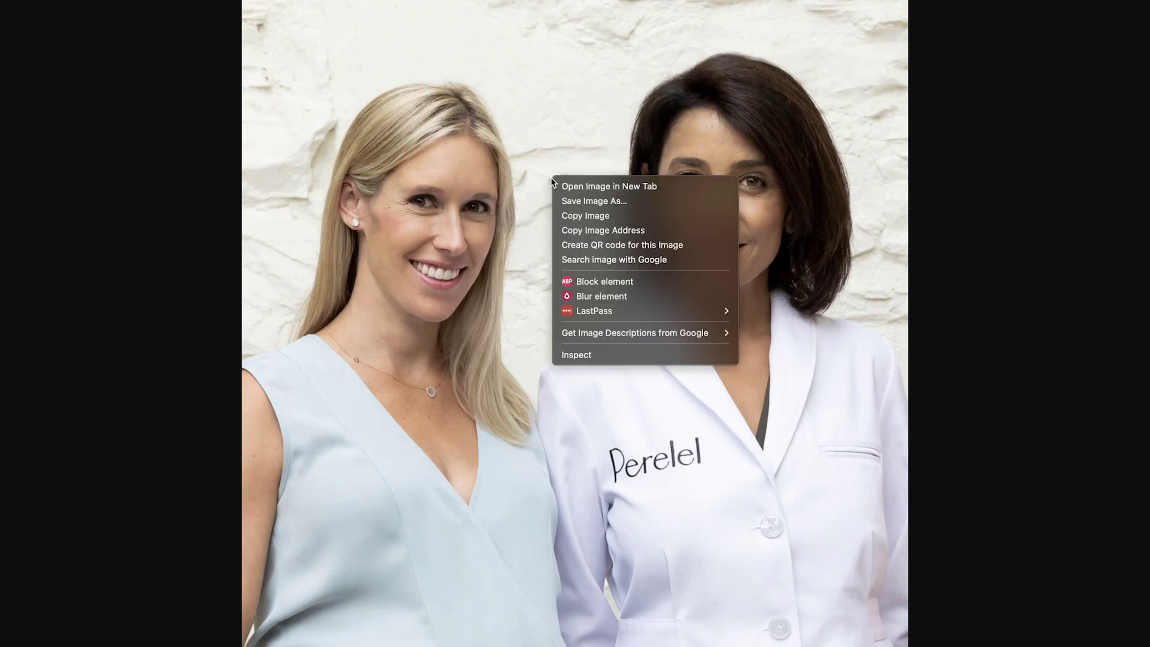
{"action": "left_click", "coordinate": [594, 212]}
- Switch to Figma, paste the photo, and resize it to about 286 × 260 over the upper edge of Frame 3's card
{"action": "key", "text": "super+Tab"}
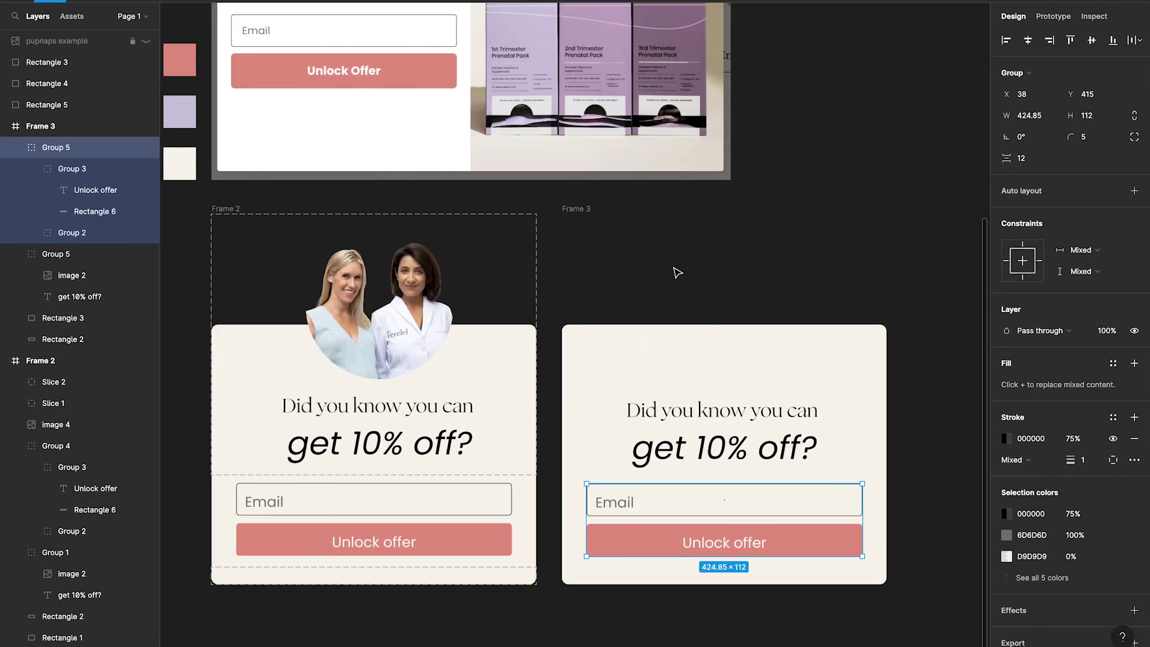
{"action": "left_click", "coordinate": [677, 264]}
{"action": "key", "text": "super+v"}
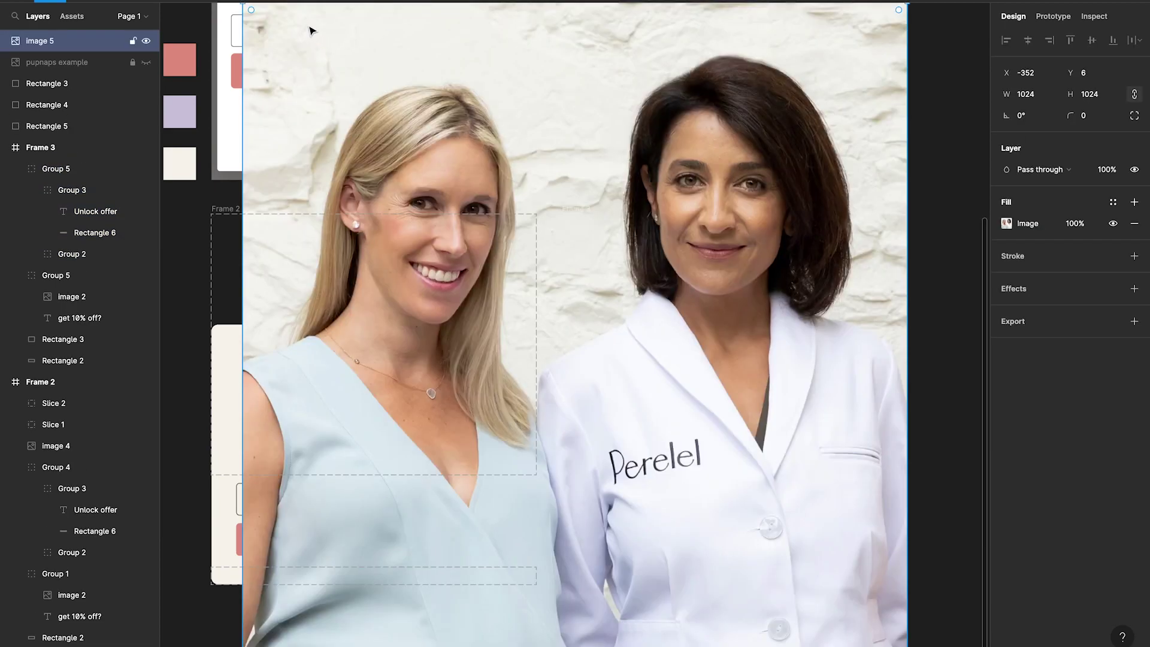
{"action": "scroll", "coordinate": [268, 12], "scroll_direction": "up", "scroll_amount": 2}
{"action": "left_click_drag", "start_coordinate": [237, 39], "coordinate": [688, 461]}
{"action": "left_click_drag", "start_coordinate": [778, 554], "coordinate": [693, 267]}
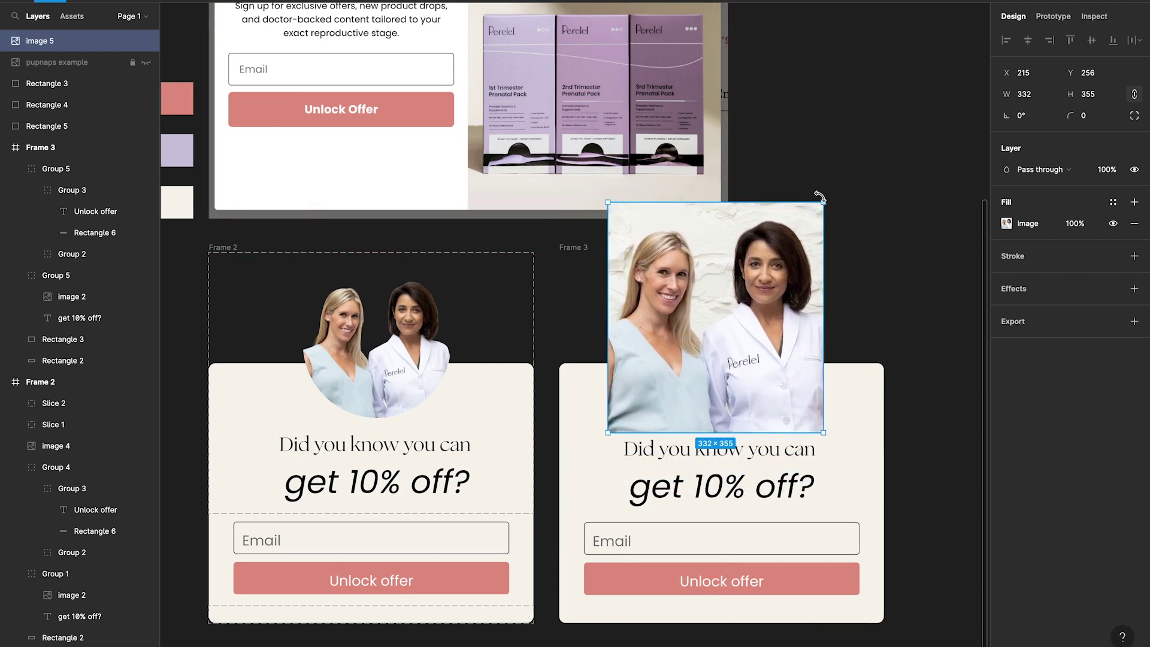
{"action": "left_click_drag", "start_coordinate": [823, 199], "coordinate": [820, 264]}
- Round the pasted photo with a corner radius of 100, and increase the radius to 500
{"action": "type", "text": "100"}
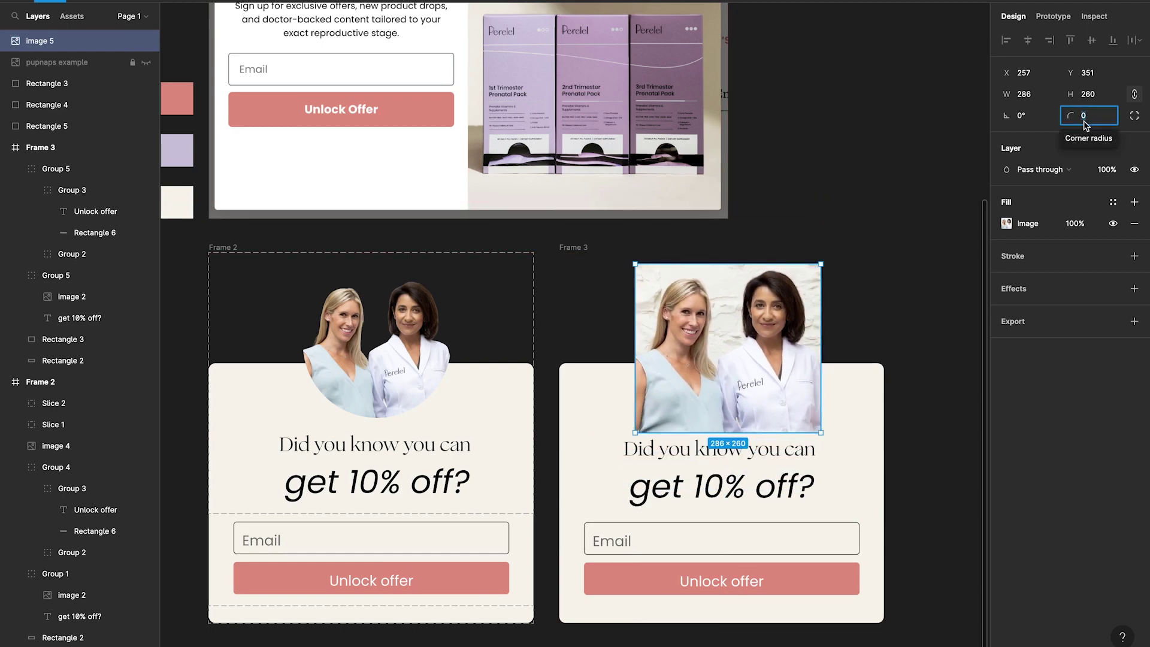
{"action": "key", "text": "Return"}
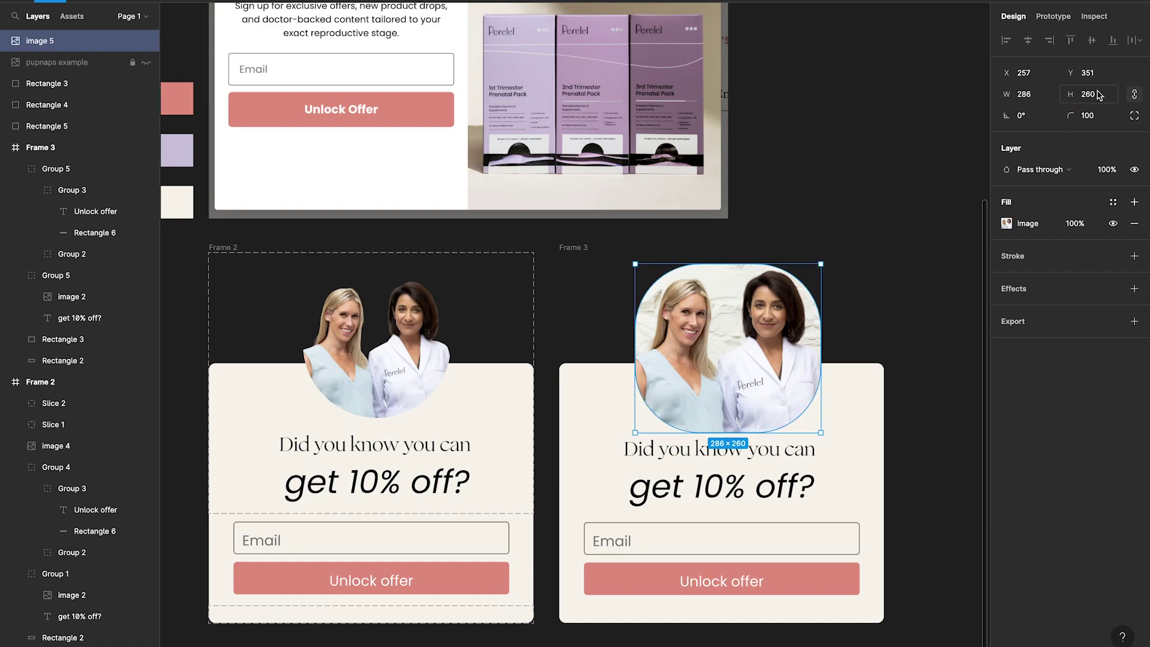
{"action": "type", "text": "500"}
{"action": "key", "text": "Return"}
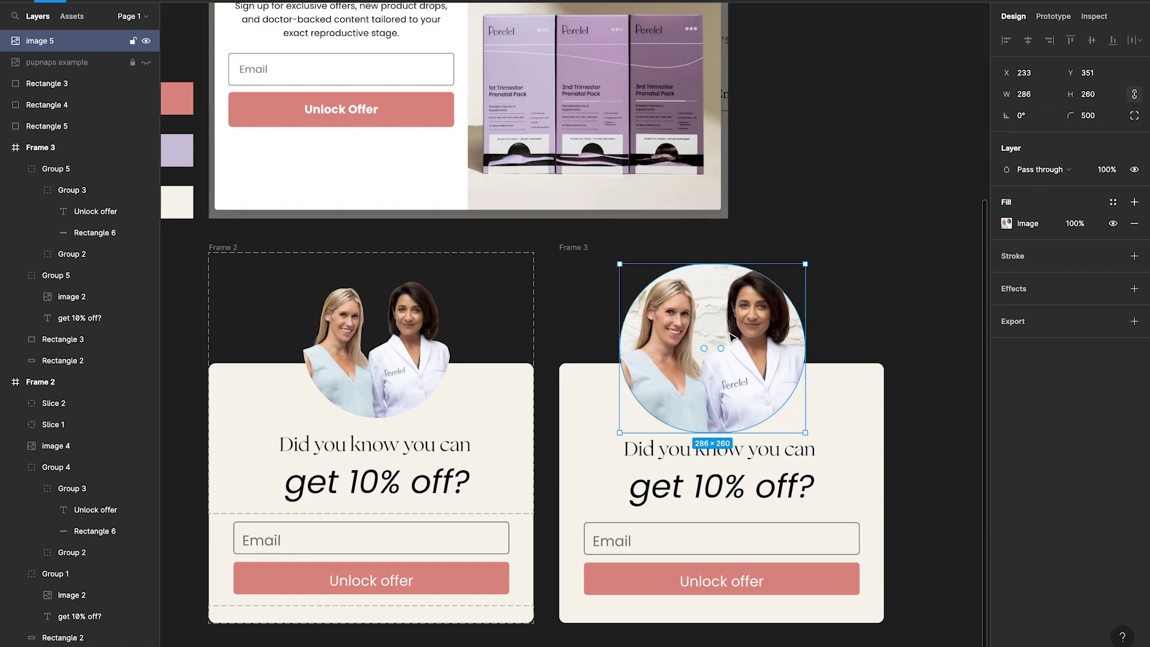
{"action": "left_click", "coordinate": [860, 296]}
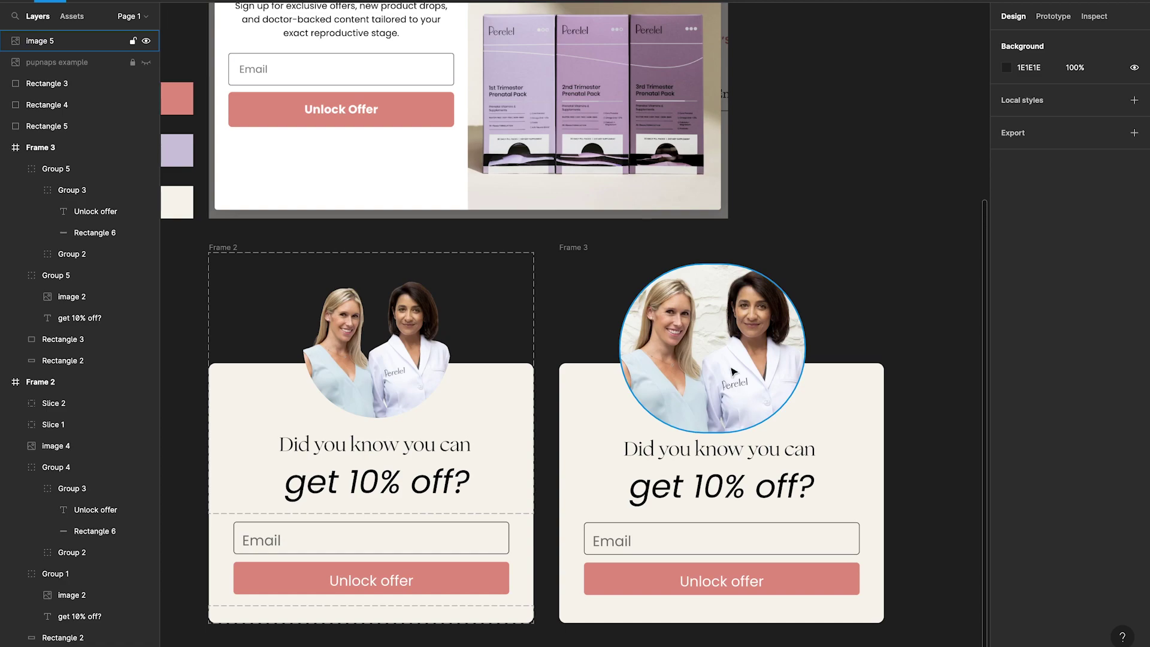
{"action": "left_click", "coordinate": [698, 329]}
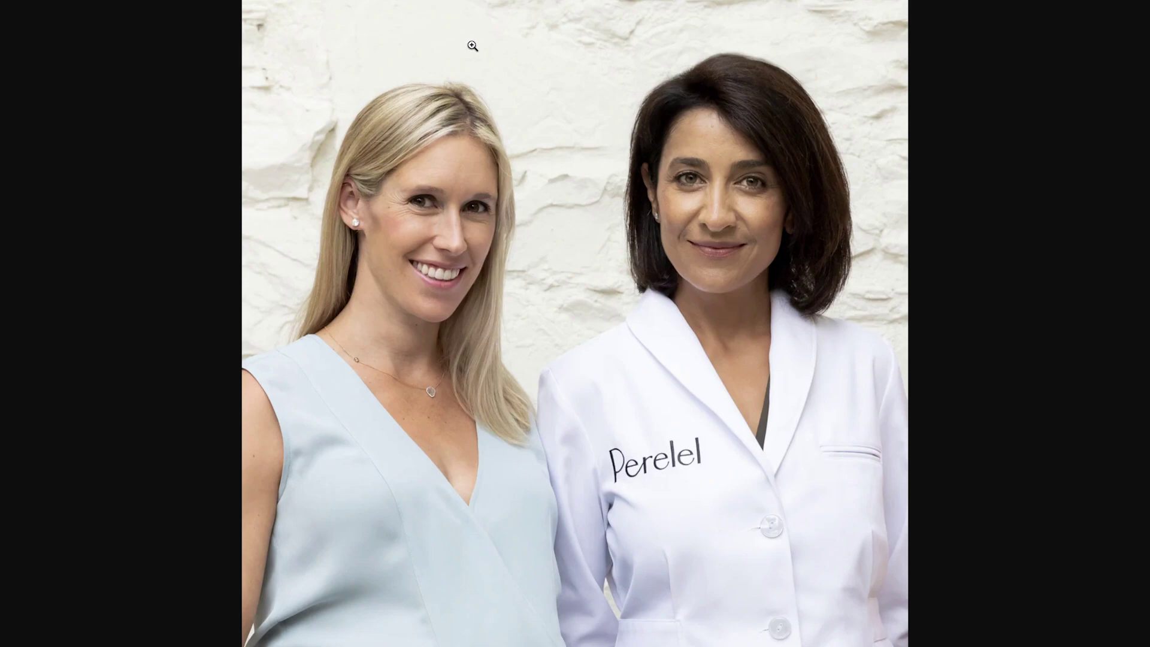
- Copy the full-size photo in Chrome again and paste it into remove.bg to remove its background
{"action": "right_click", "coordinate": [478, 57]}
{"action": "left_click", "coordinate": [508, 96]}
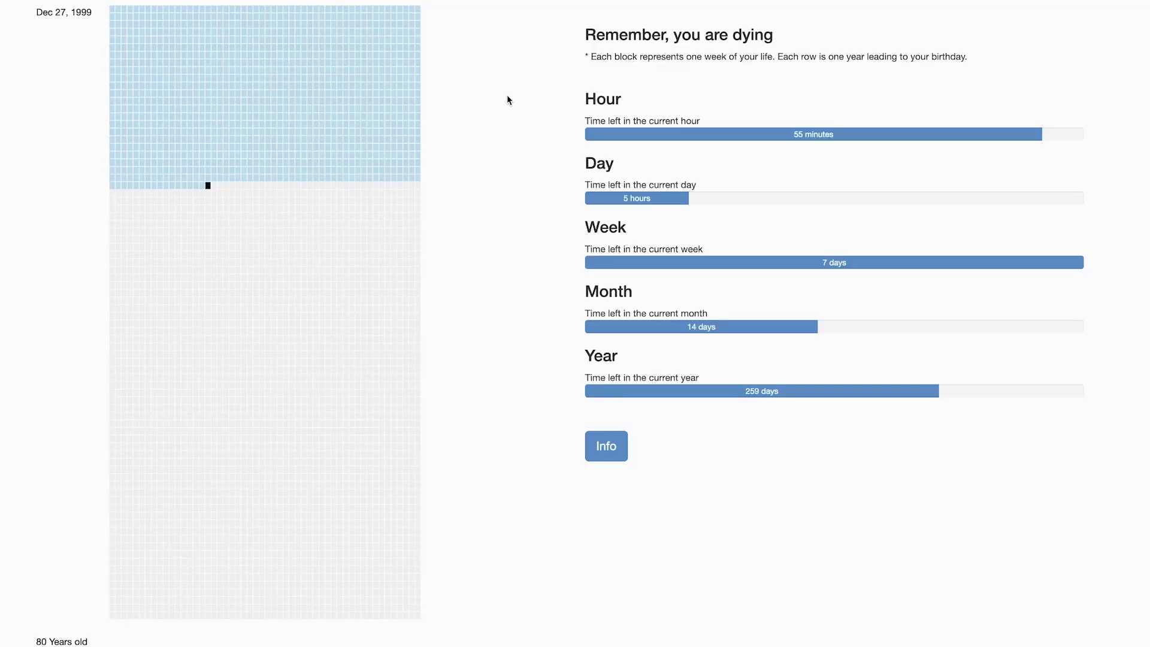
{"action": "key", "text": "super+l"}
{"action": "type", "text": "remo"}
{"action": "key", "text": "Escape"}
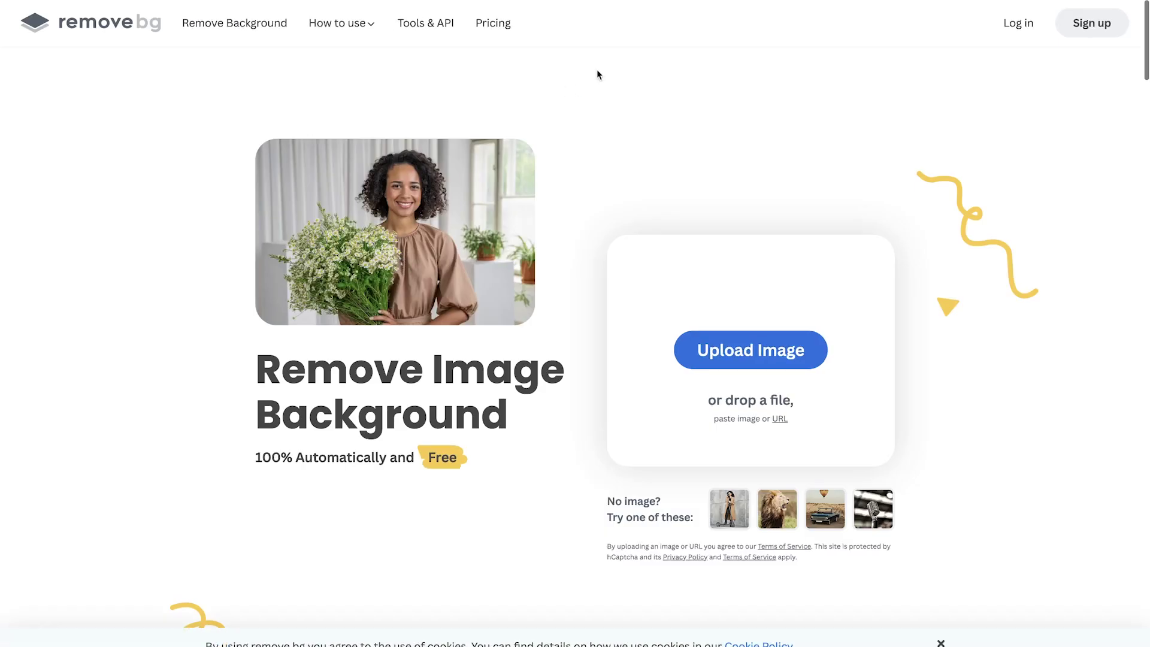
{"action": "key", "text": "ctrl+v"}
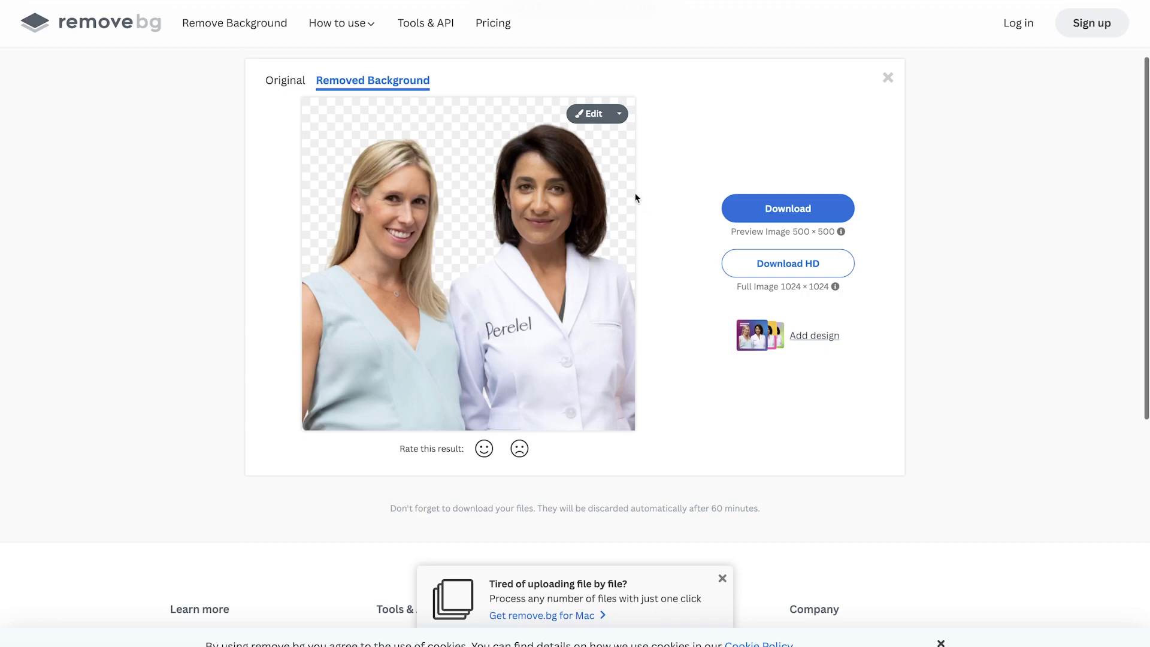
- Copy the background-free image from remove.bg, switch to Figma, and paste it into Frame 3 in place of the old round photo
{"action": "right_click", "coordinate": [454, 295]}
{"action": "left_click", "coordinate": [501, 436]}
{"action": "key", "text": "super+Tab"}
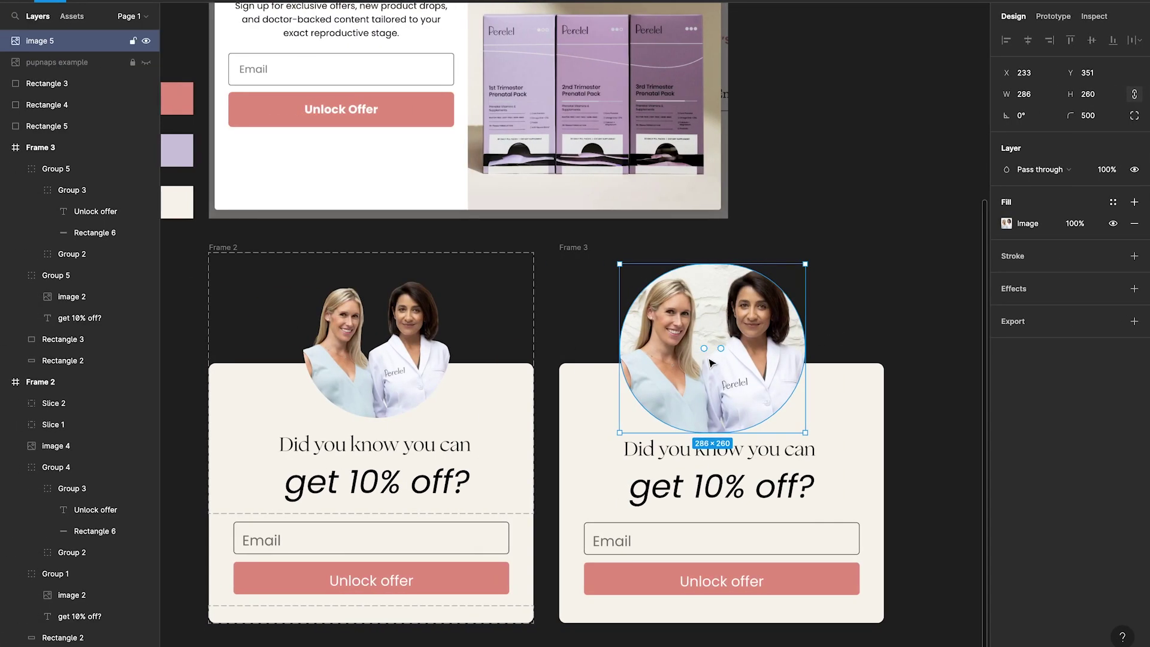
{"action": "key", "text": "super+v"}
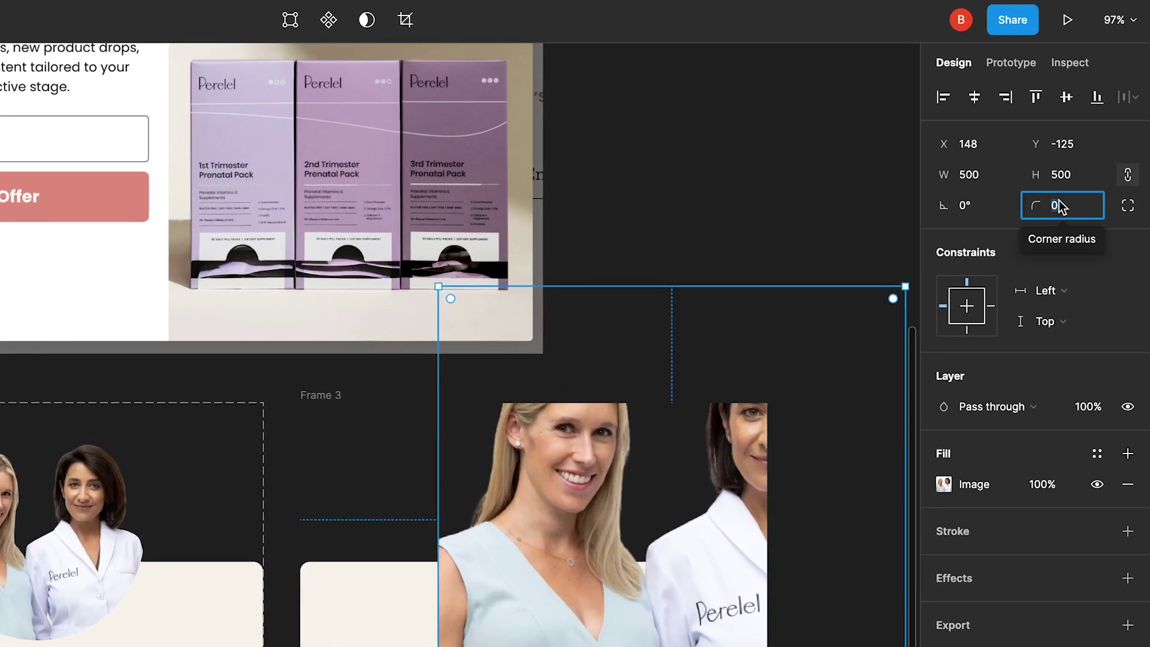
- Round the pasted cut-out photo with a corner radius of 500, raise it to 1000, and scale the photo to 228 × 228
{"action": "type", "text": "500"}
{"action": "key", "text": "Return"}
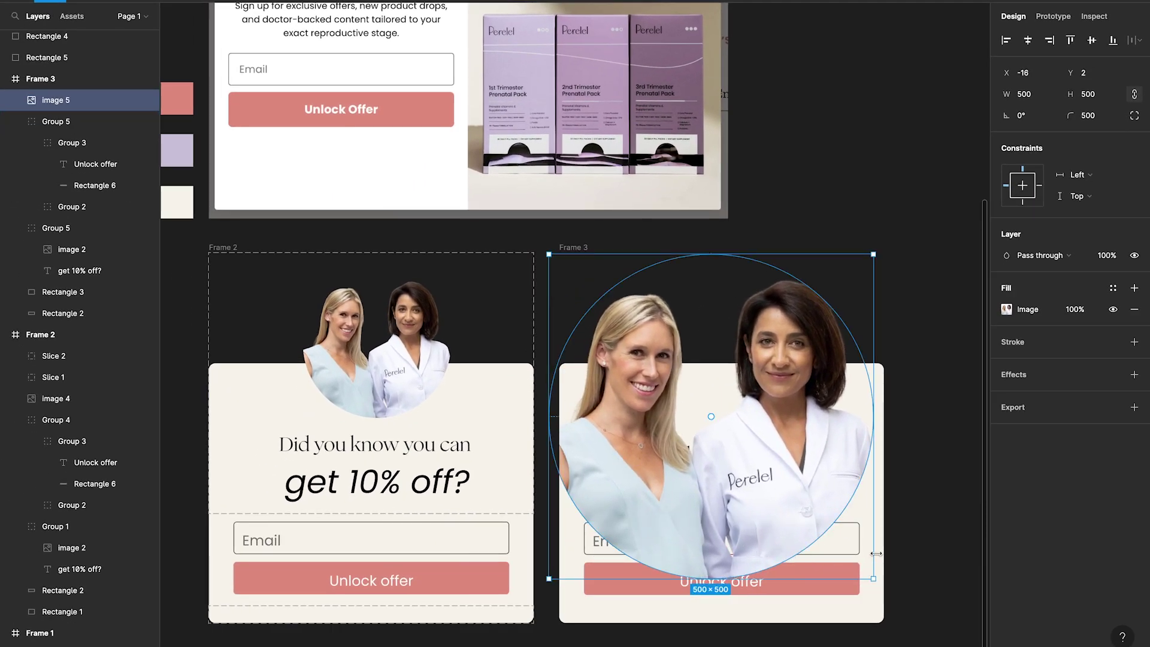
{"action": "left_click", "coordinate": [1089, 117]}
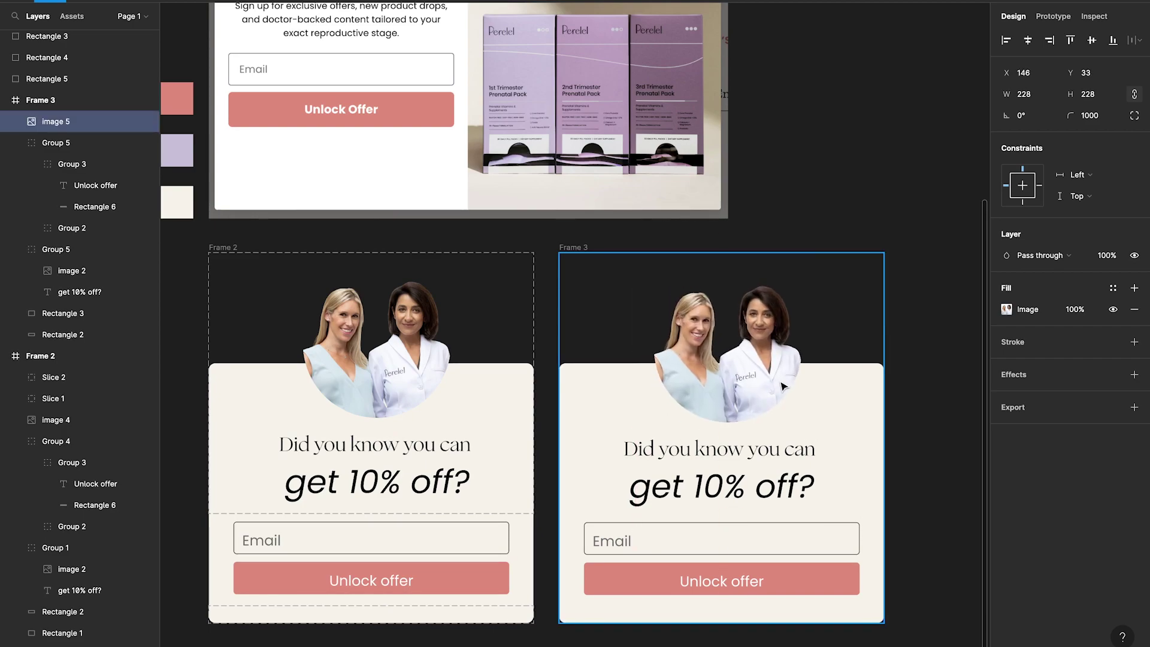
- Position the round photo over the upper edge of Frame 3's card at X 136, Y 46, matching Frame 2
{"action": "mouse_move", "coordinate": [774, 385]}
{"action": "left_mouse_down"}
{"action": "mouse_move", "coordinate": [771, 368]}
{"action": "mouse_move", "coordinate": [774, 394]}
{"action": "left_mouse_up"}
{"action": "scroll", "coordinate": [775, 395], "scroll_direction": "up", "scroll_amount": 3}
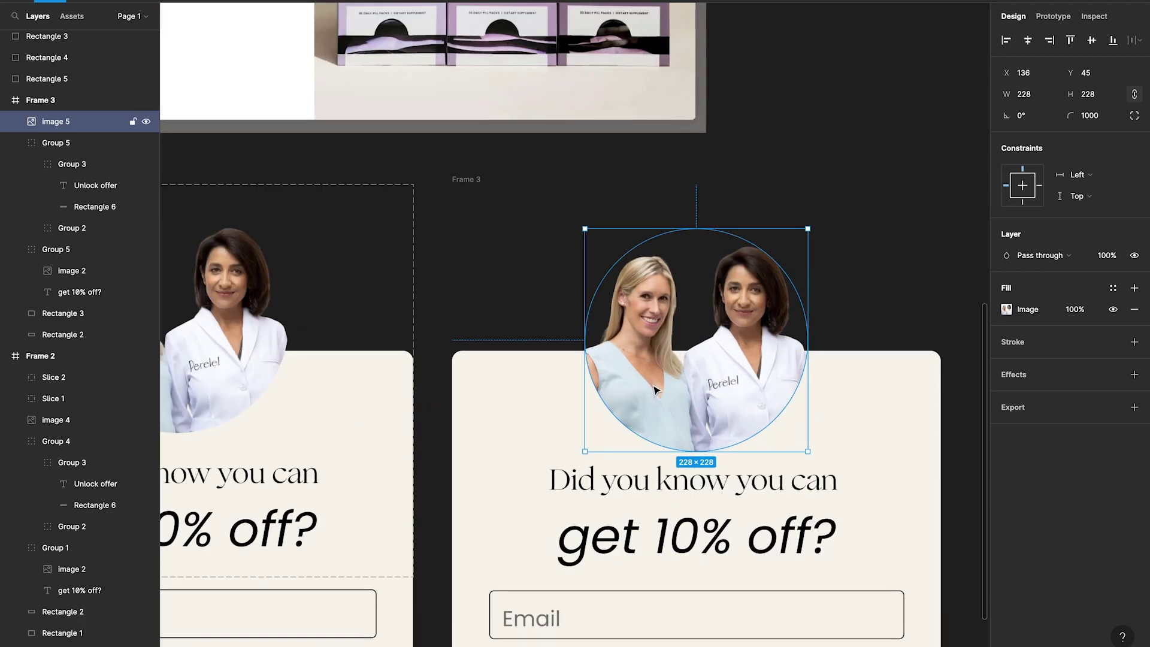
{"action": "scroll", "coordinate": [655, 388], "scroll_direction": "left", "scroll_amount": 5}
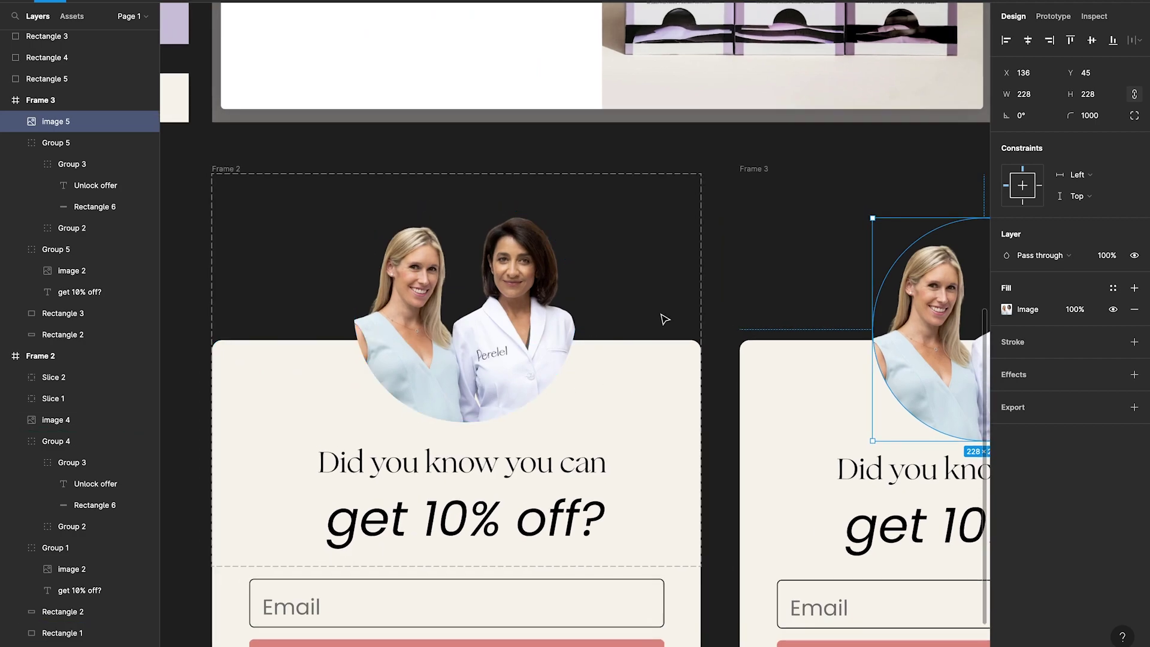
{"action": "scroll", "coordinate": [663, 320], "scroll_direction": "right", "scroll_amount": 5}
{"action": "left_click_drag", "start_coordinate": [721, 352], "coordinate": [722, 351]}
{"action": "scroll", "coordinate": [721, 351], "scroll_direction": "down", "scroll_amount": 2}
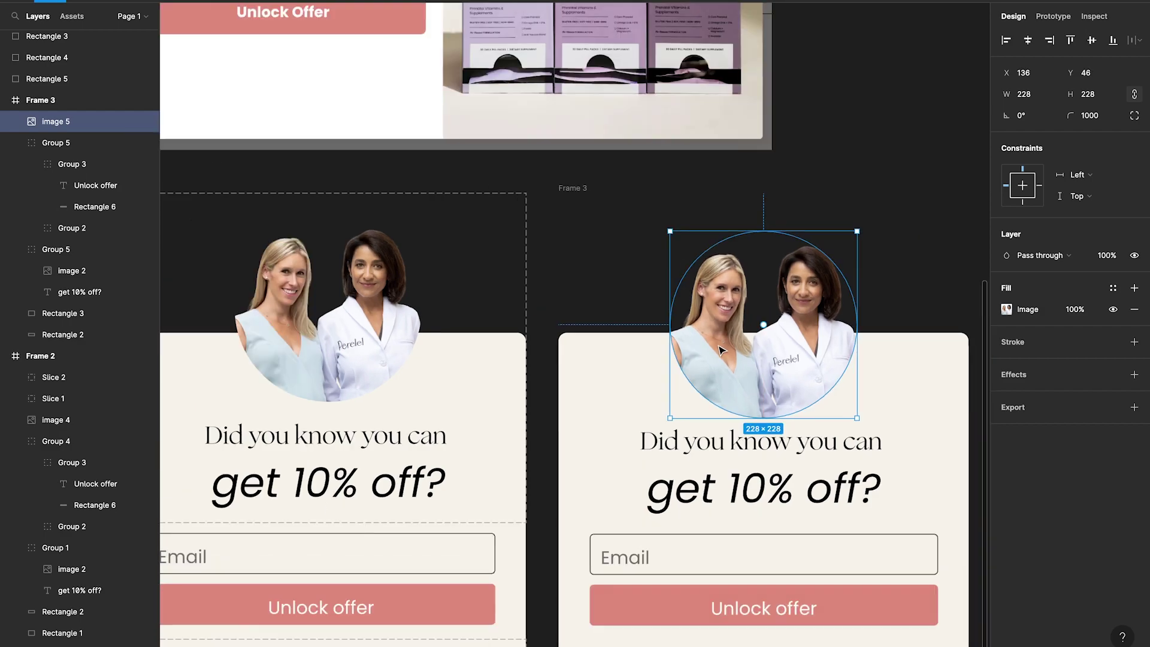
{"action": "left_click", "coordinate": [923, 298]}
- Extend Frame 3's cream card upward to 500 × 430 and move the round photo up to Y 14
{"action": "scroll", "coordinate": [944, 285], "scroll_direction": "down", "scroll_amount": 3}
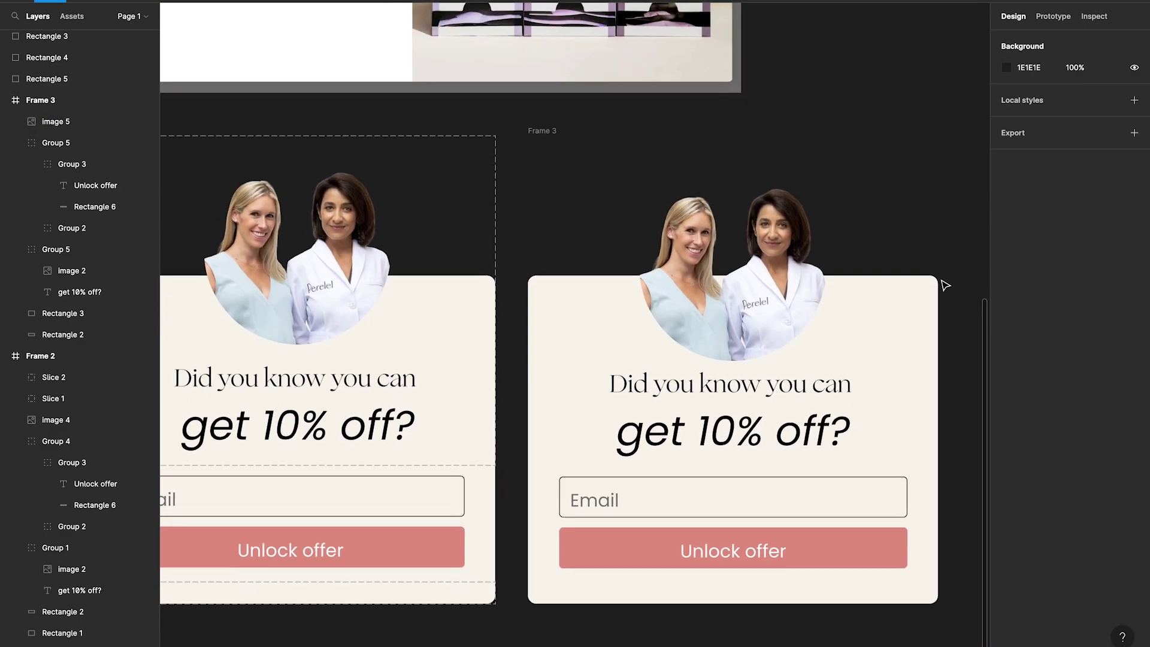
{"action": "left_click", "coordinate": [573, 301]}
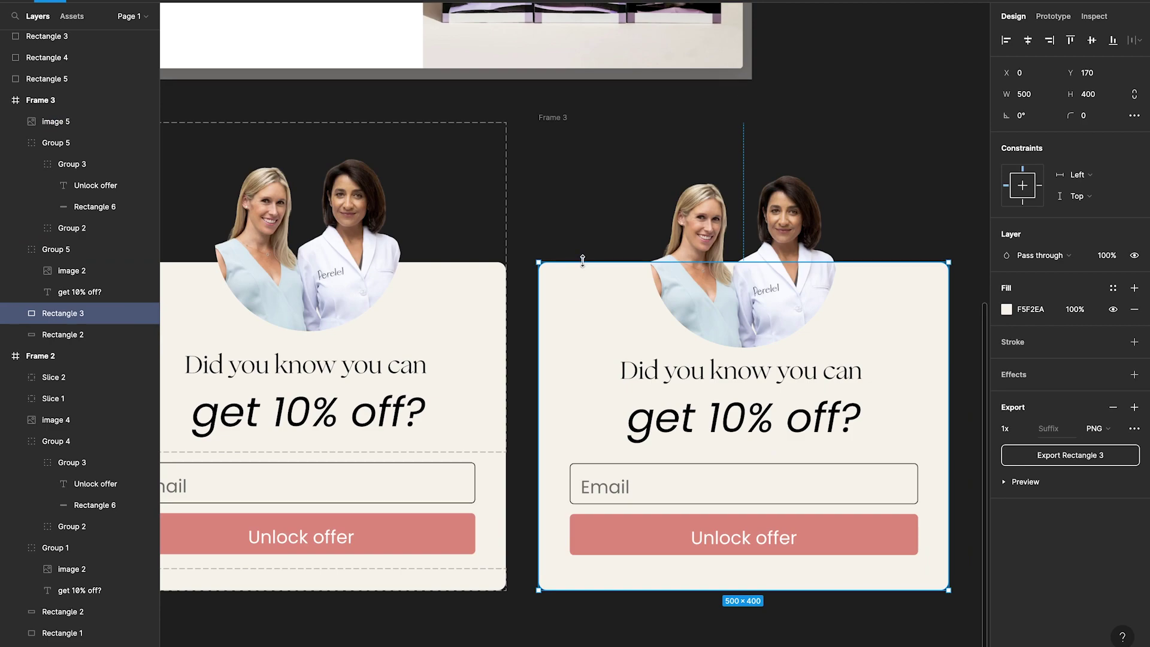
{"action": "left_click_drag", "start_coordinate": [582, 254], "coordinate": [582, 230]}
{"action": "double_click", "coordinate": [684, 220]}
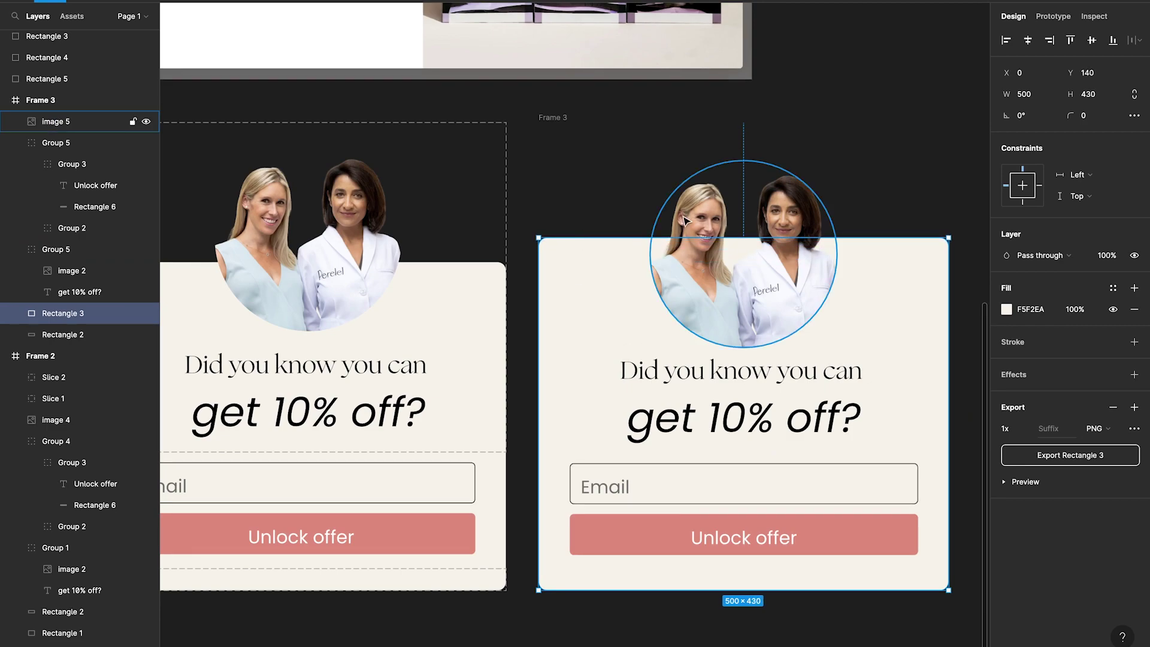
{"action": "left_click_drag", "start_coordinate": [685, 220], "coordinate": [686, 167]}
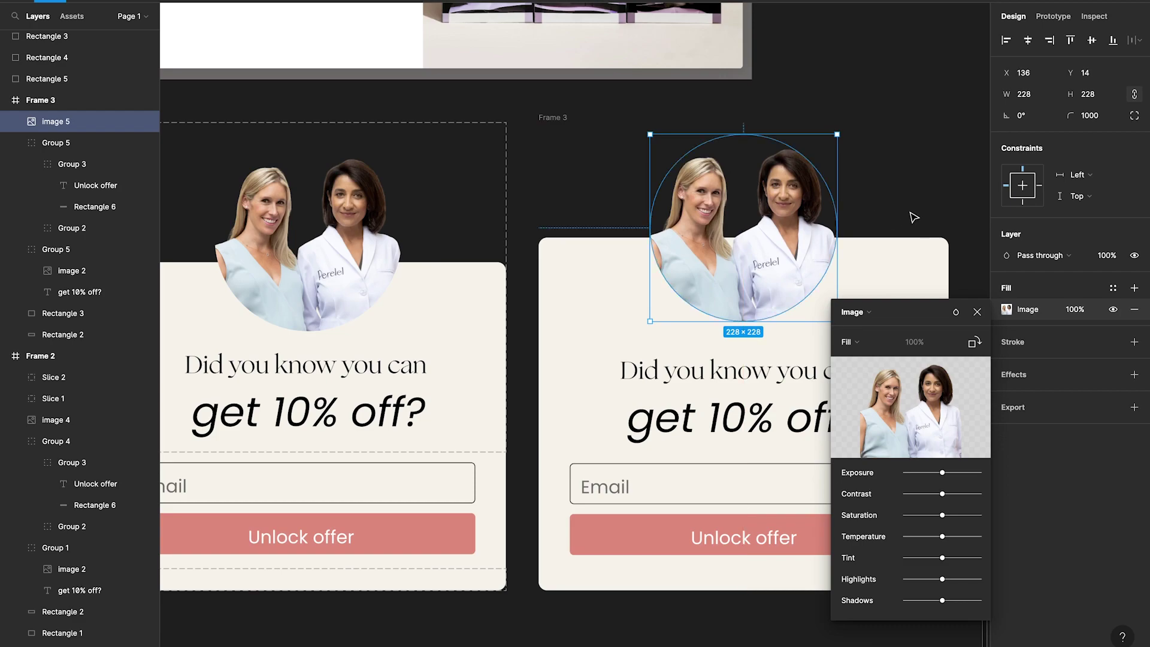
{"action": "left_click", "coordinate": [913, 217]}
- Move Frame 3's "Did you know you can get 10% off?" text group up to Y 273, centred on the card
{"action": "scroll", "coordinate": [618, 154], "scroll_direction": "down", "scroll_amount": 5}
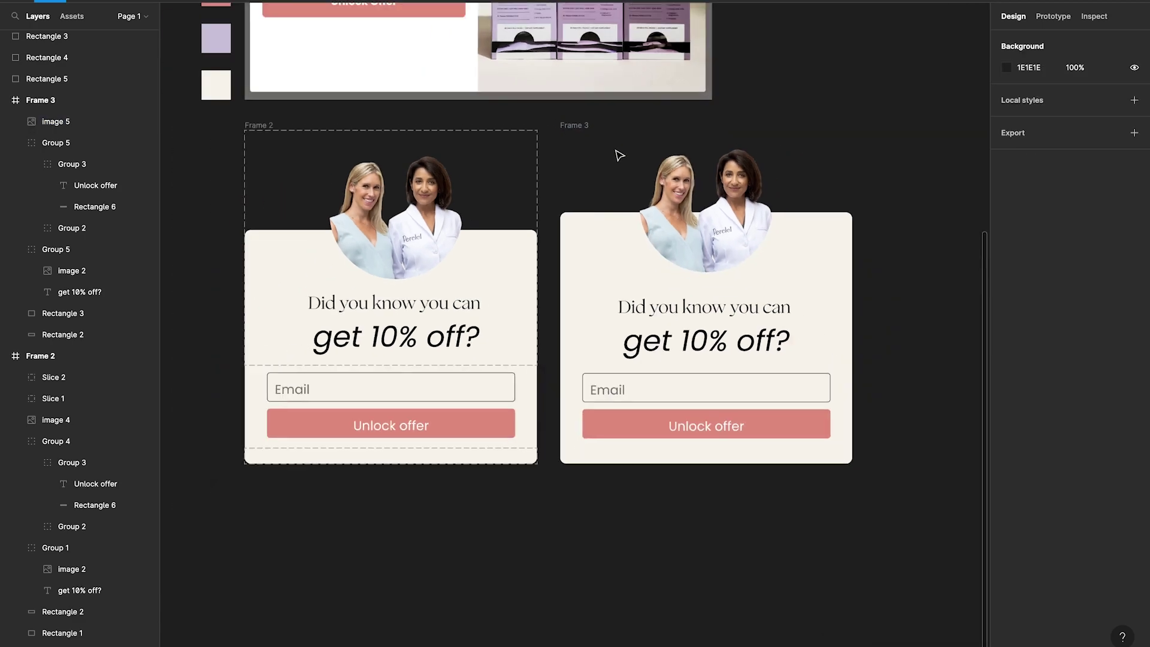
{"action": "left_click_drag", "start_coordinate": [666, 312], "coordinate": [667, 297]}
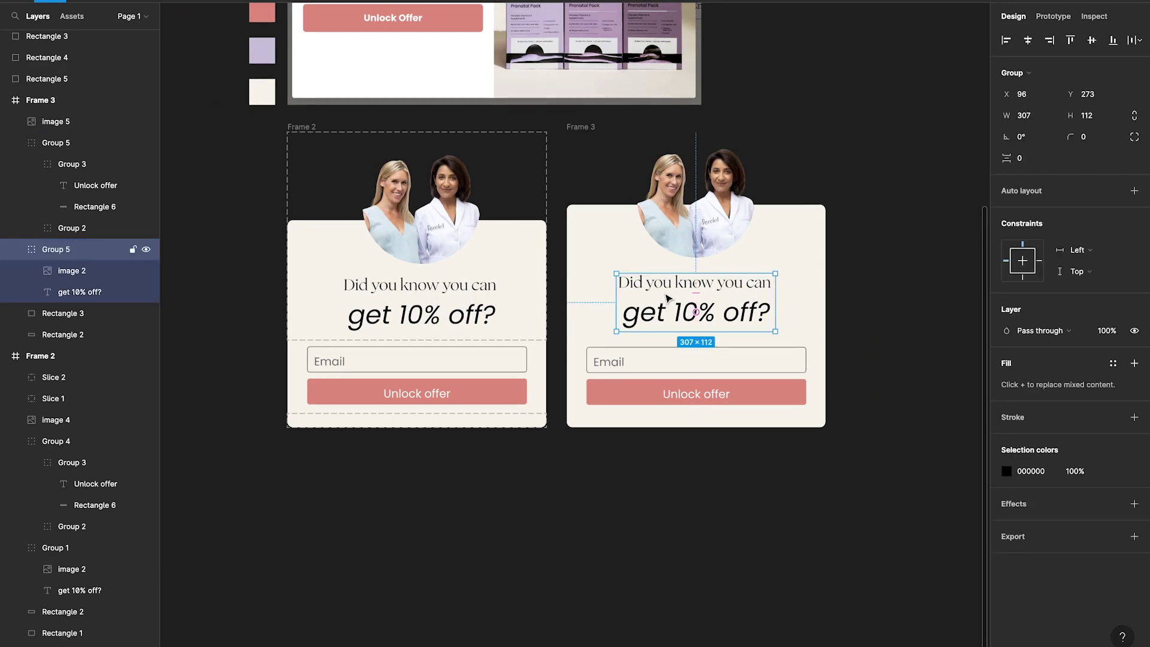
{"action": "left_click", "coordinate": [856, 214]}
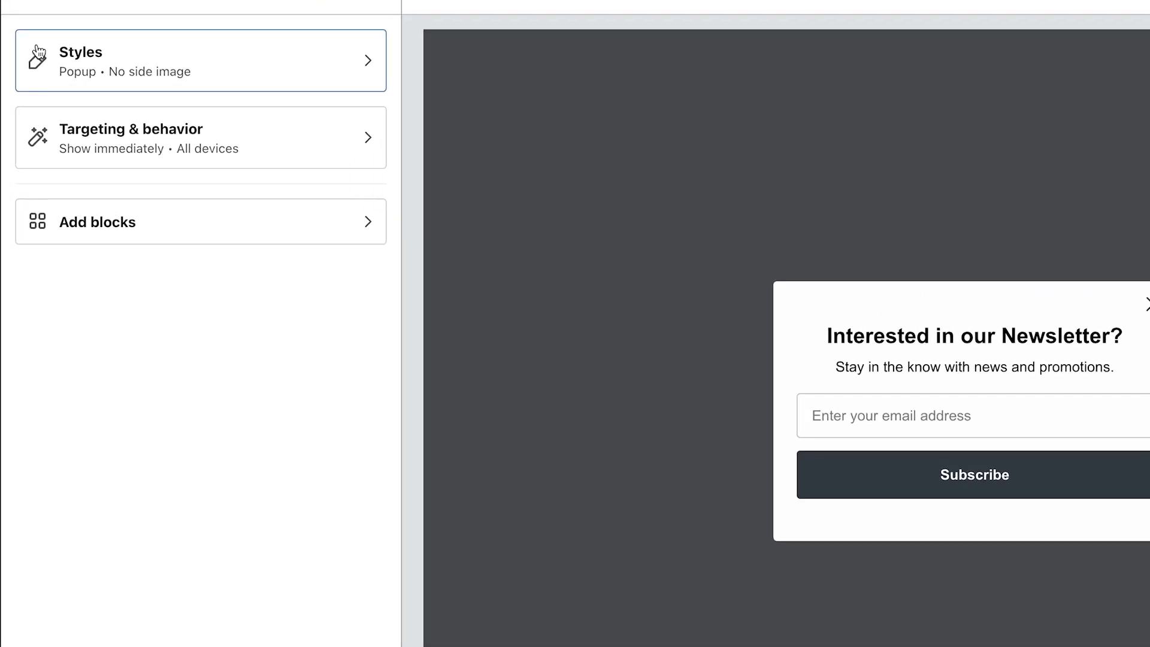
- In Klaviyo's "desktop 10%" form, open the popup styles and make the form's background color fully transparent with alpha 0
{"action": "left_click", "coordinate": [38, 53]}
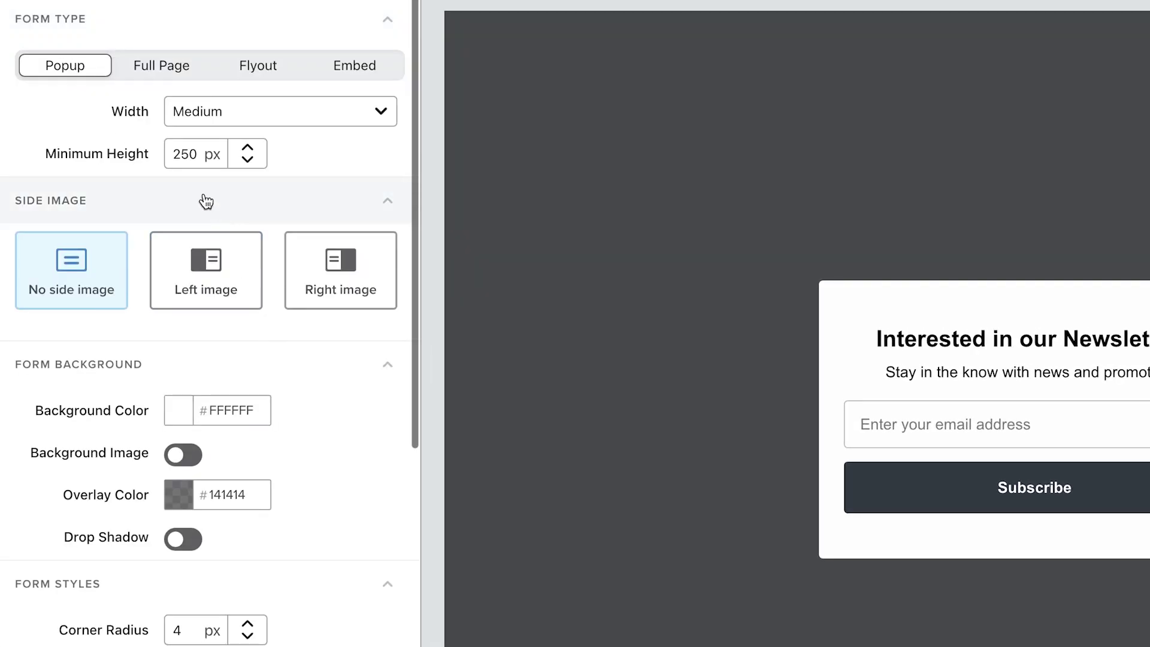
{"action": "scroll", "coordinate": [206, 202], "scroll_direction": "down", "scroll_amount": 2}
{"action": "scroll", "coordinate": [205, 202], "scroll_direction": "down", "scroll_amount": 1}
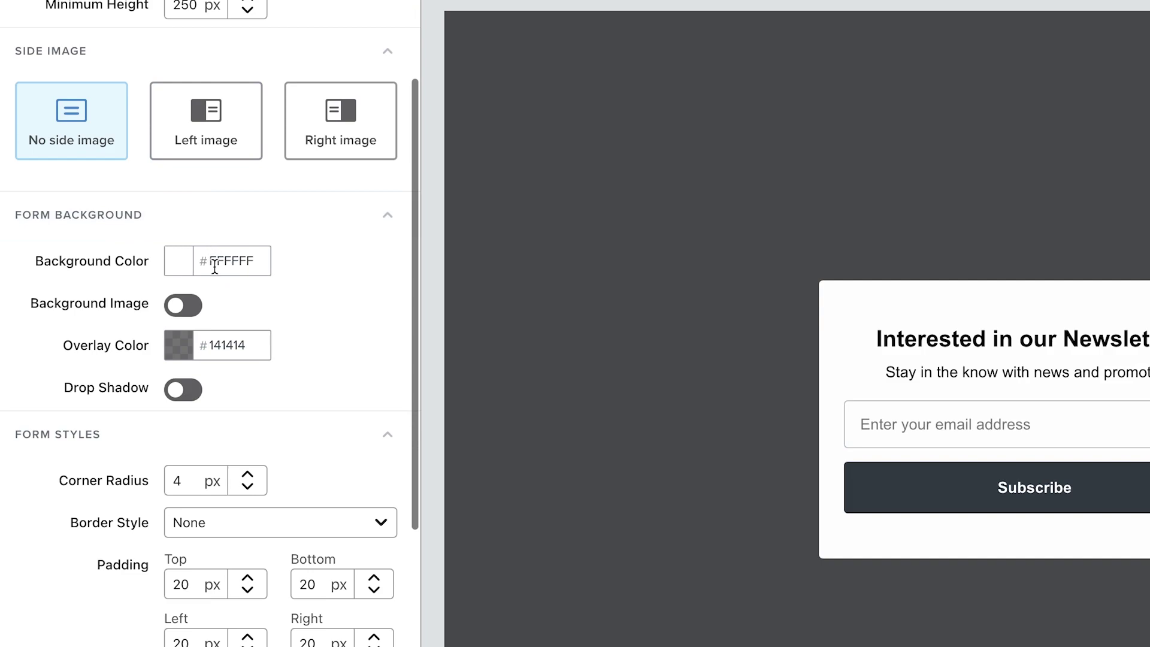
{"action": "left_click", "coordinate": [178, 267]}
{"action": "left_click_drag", "start_coordinate": [269, 454], "coordinate": [36, 455]}
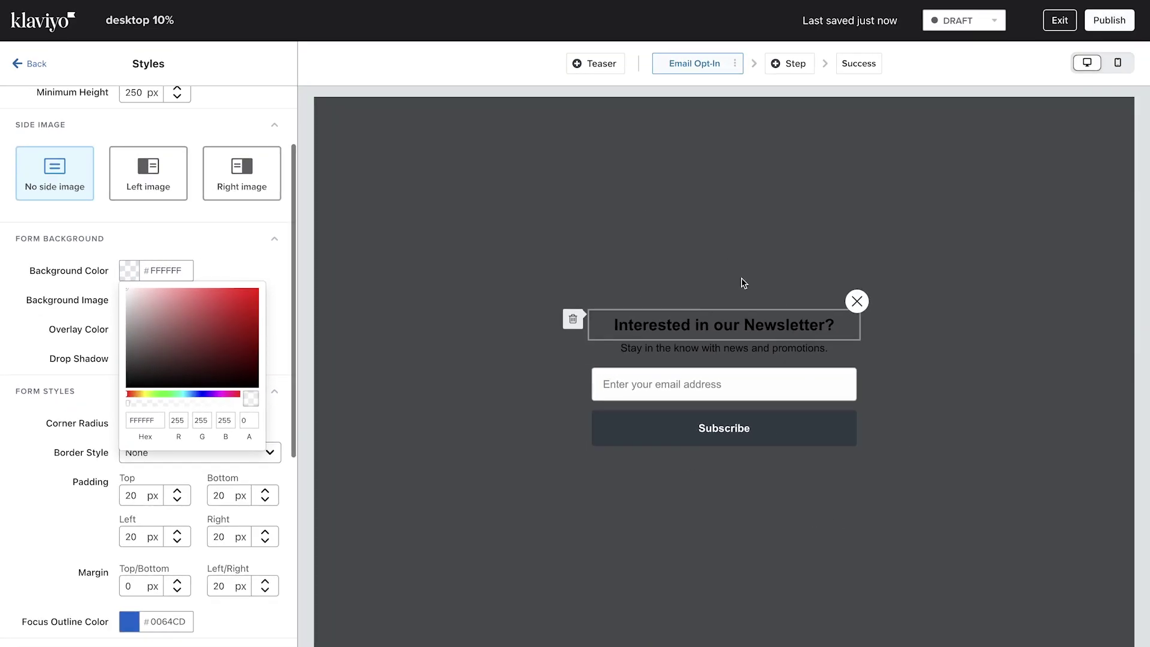
{"action": "left_click", "coordinate": [236, 244]}
{"action": "left_click", "coordinate": [236, 244]}
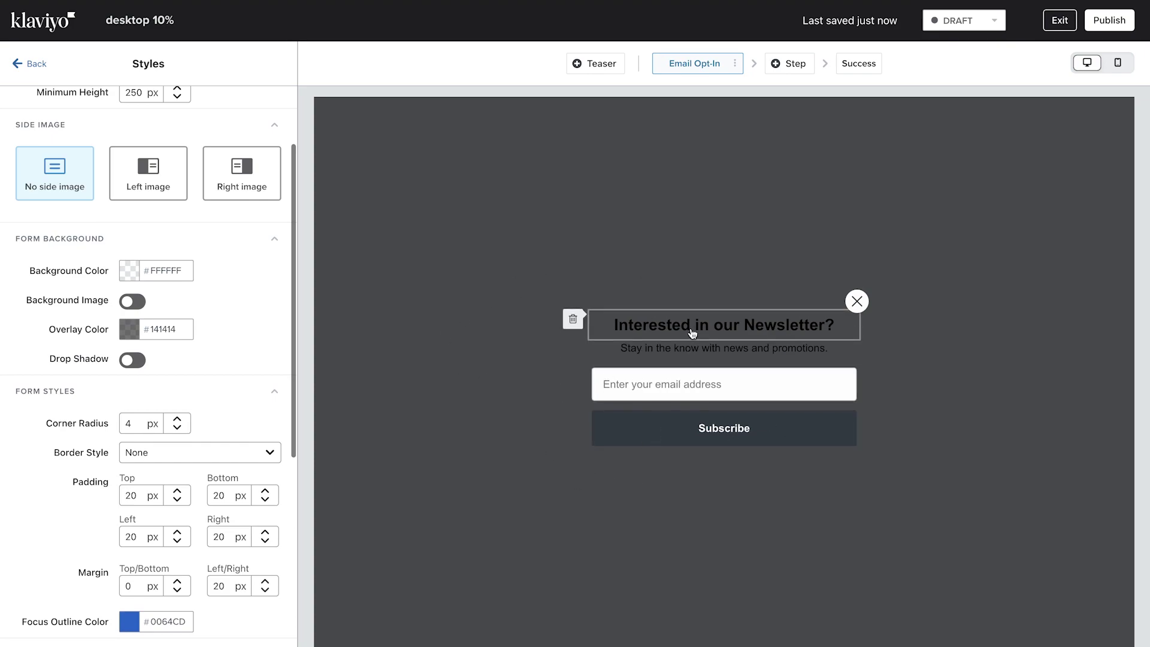
- Delete the "Interested in our Newsletter?" heading block and the "Stay in the know with news and promotions." text block
{"action": "left_click", "coordinate": [573, 314]}
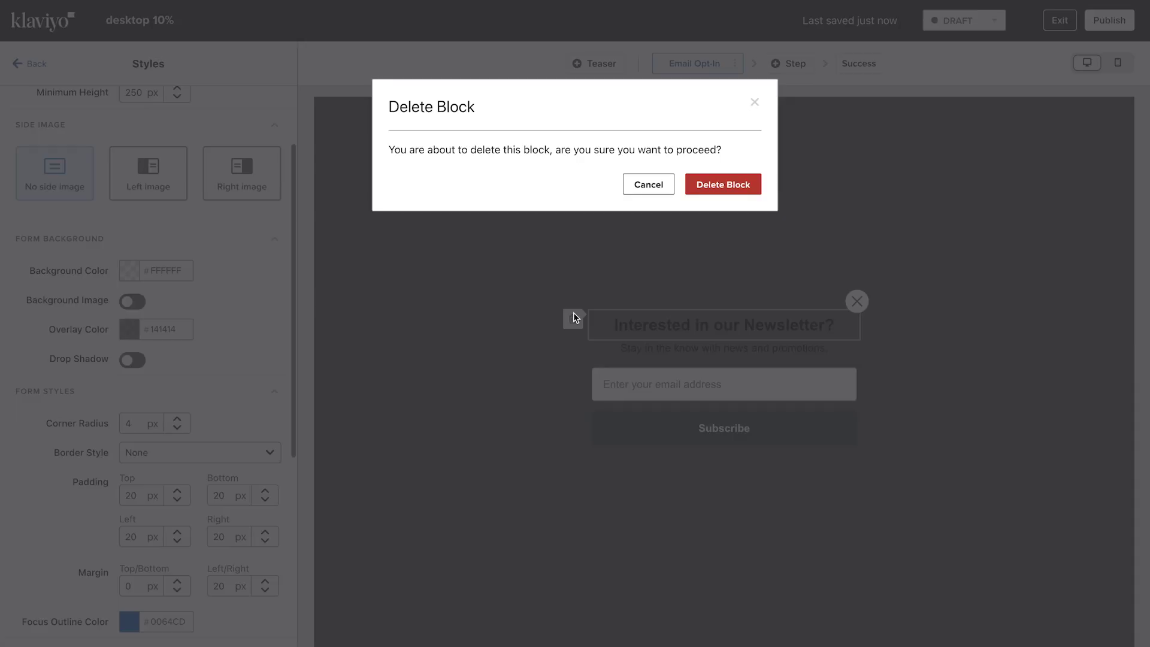
{"action": "left_click", "coordinate": [743, 186]}
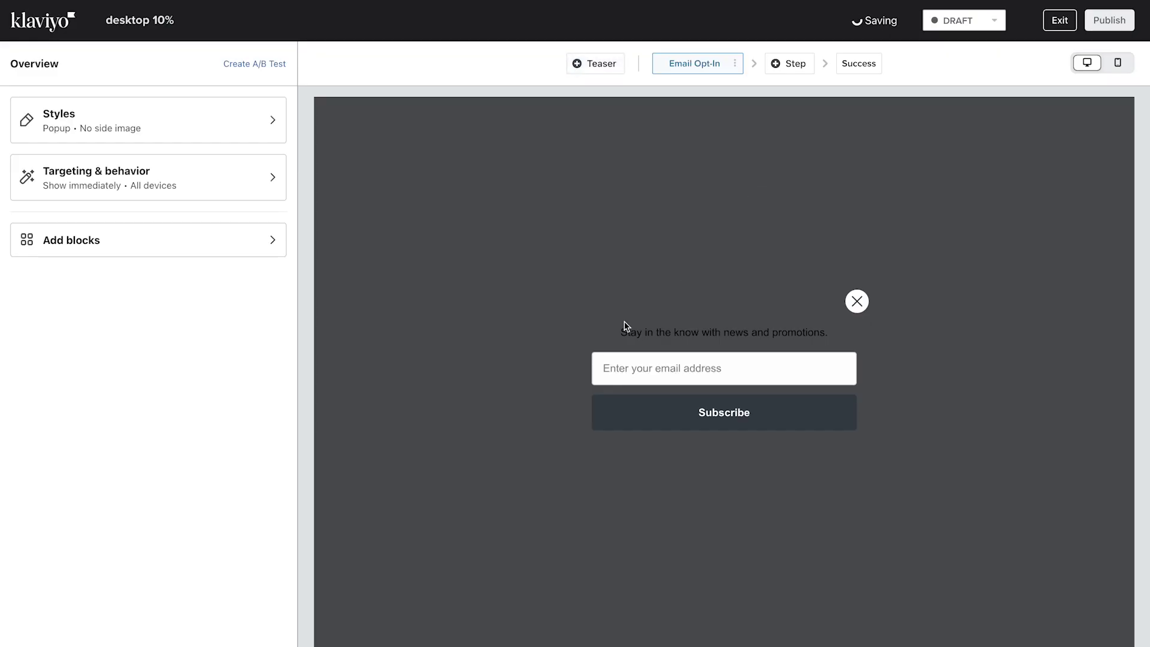
{"action": "left_click", "coordinate": [572, 330]}
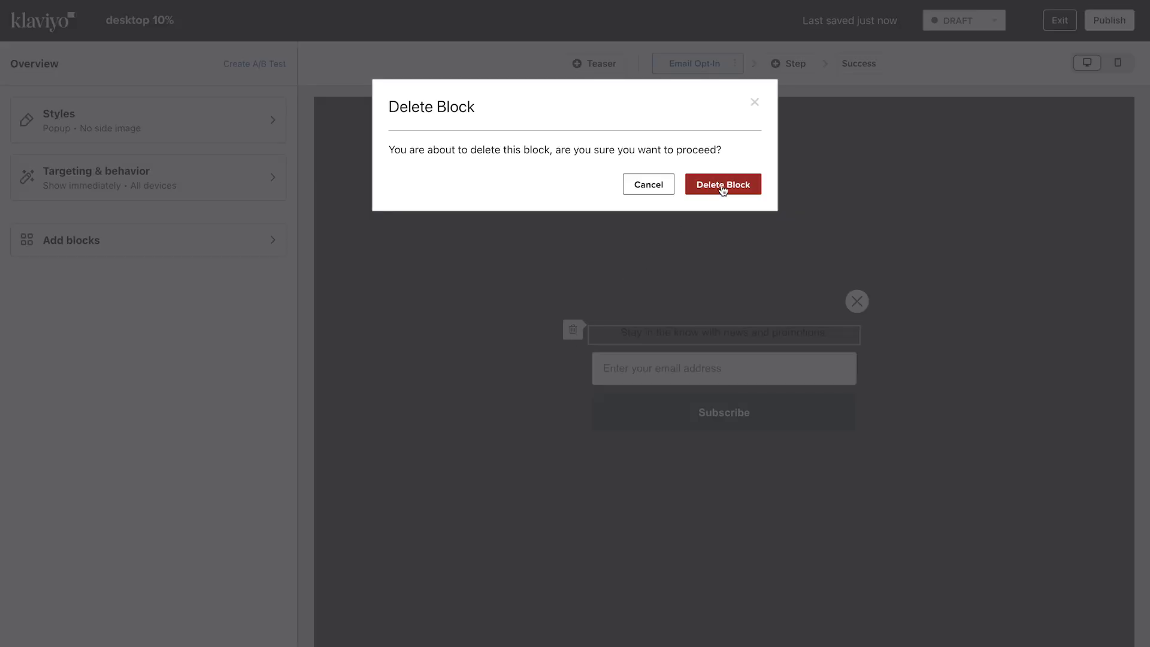
{"action": "key", "text": "Return"}
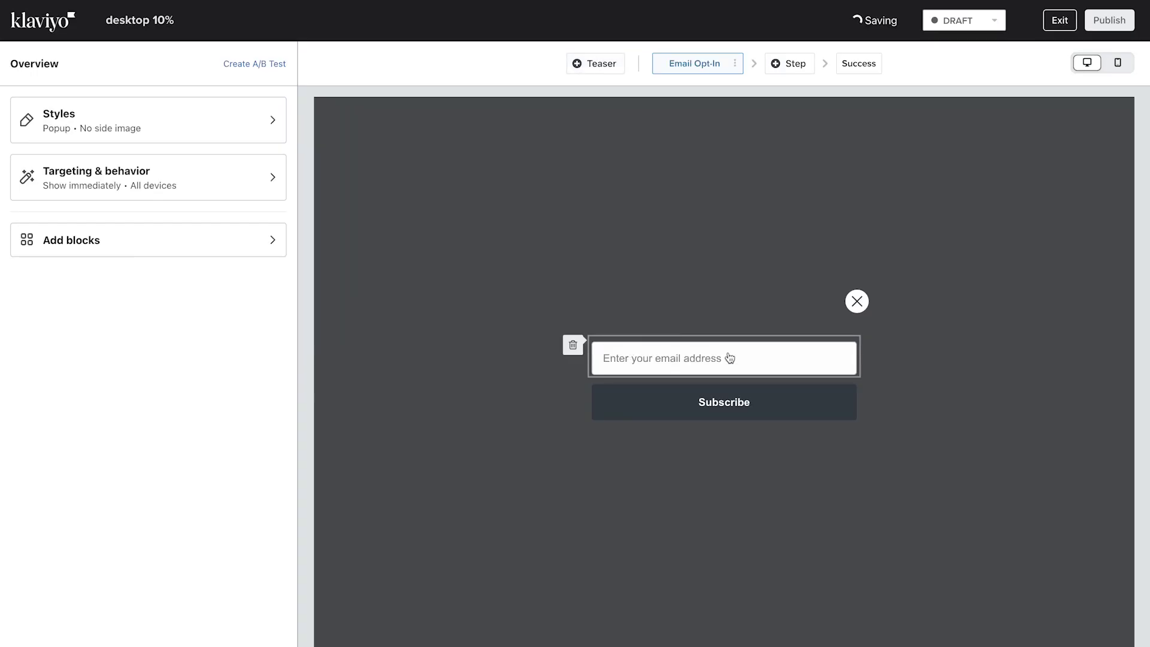
- Review the settings of the email input block and the Subscribe button block
{"action": "left_click", "coordinate": [621, 359]}
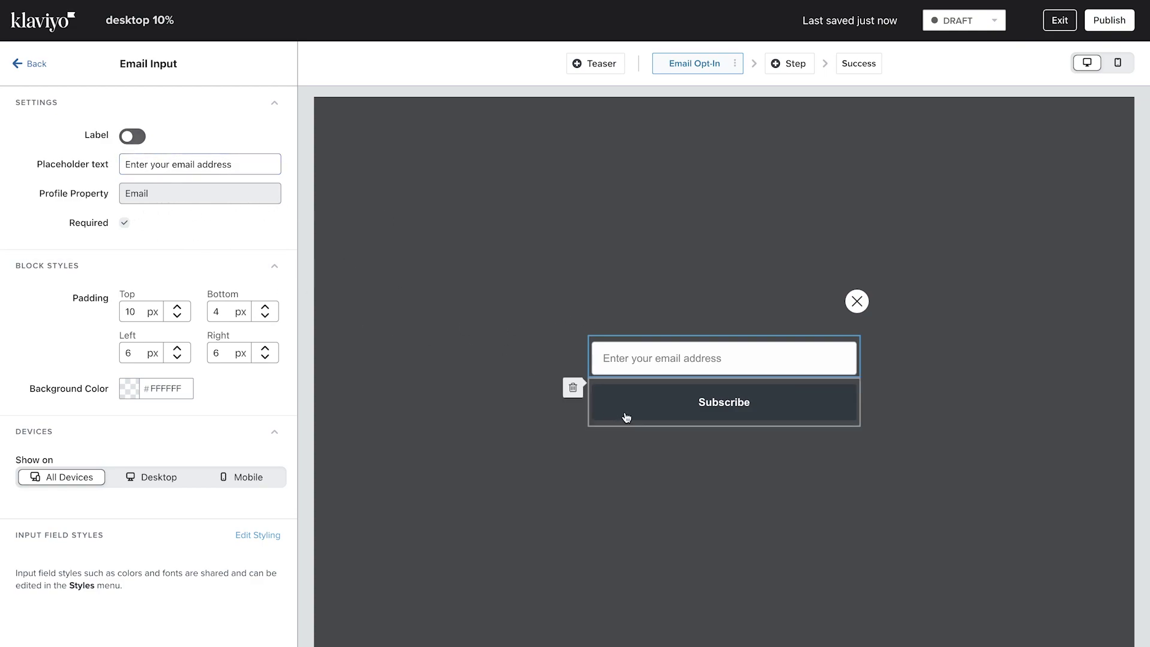
{"action": "left_click", "coordinate": [644, 393]}
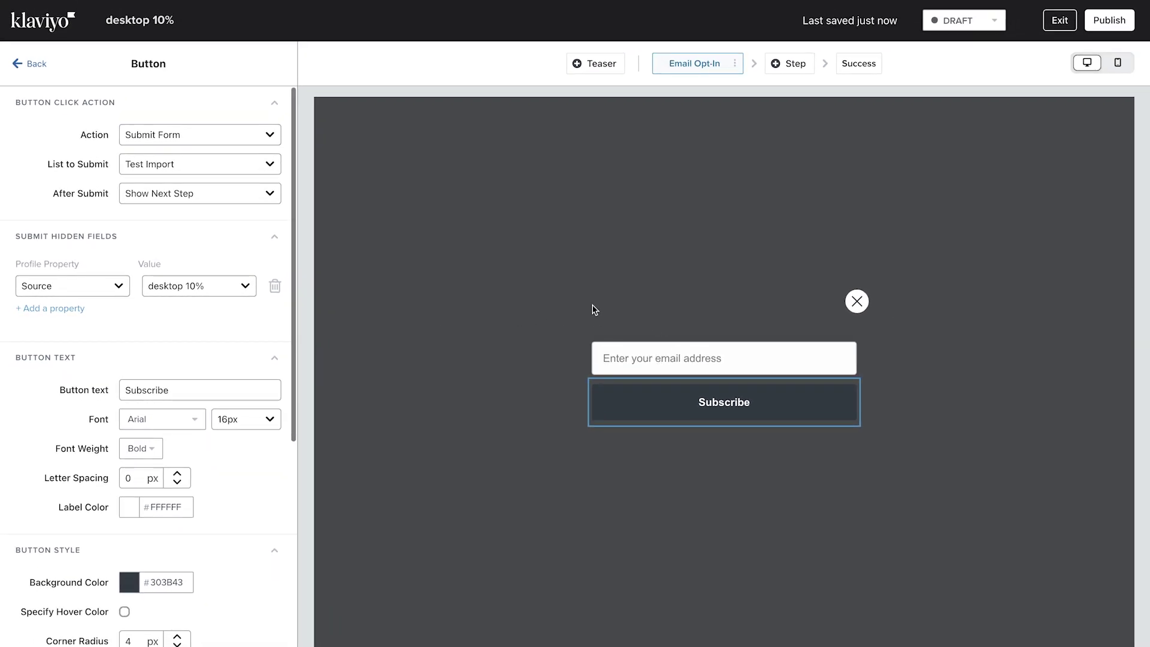
{"action": "left_click", "coordinate": [25, 66]}
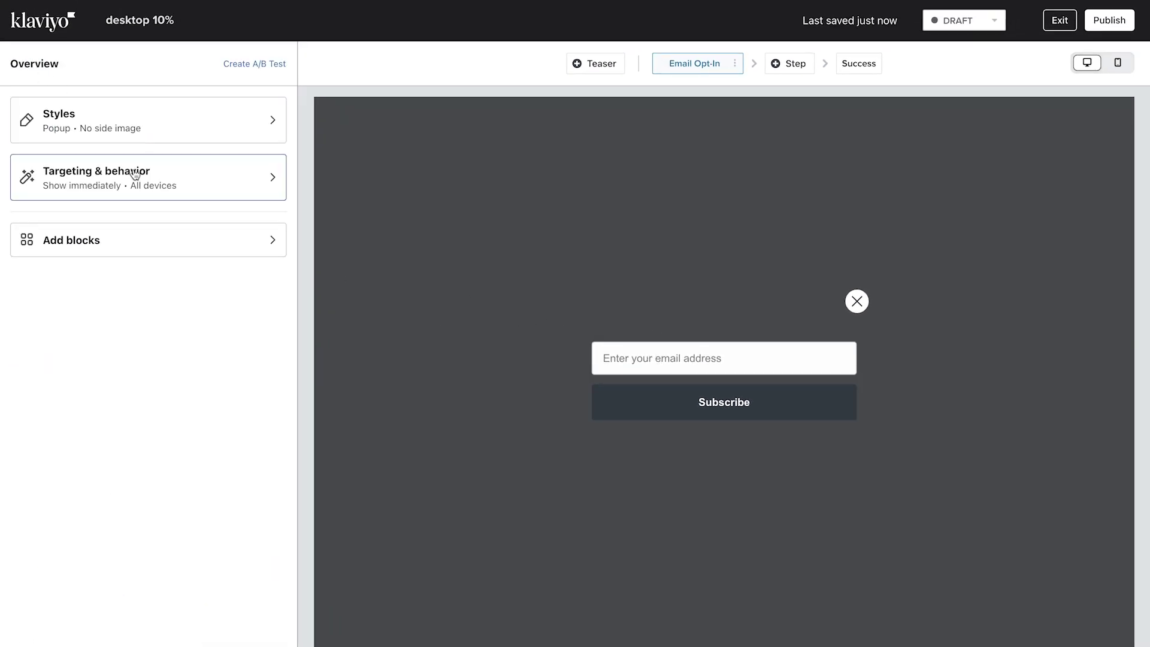
- In the form styles, switch the popup width to Custom and set it to 500 px
{"action": "left_click", "coordinate": [144, 119]}
{"action": "left_click", "coordinate": [151, 170]}
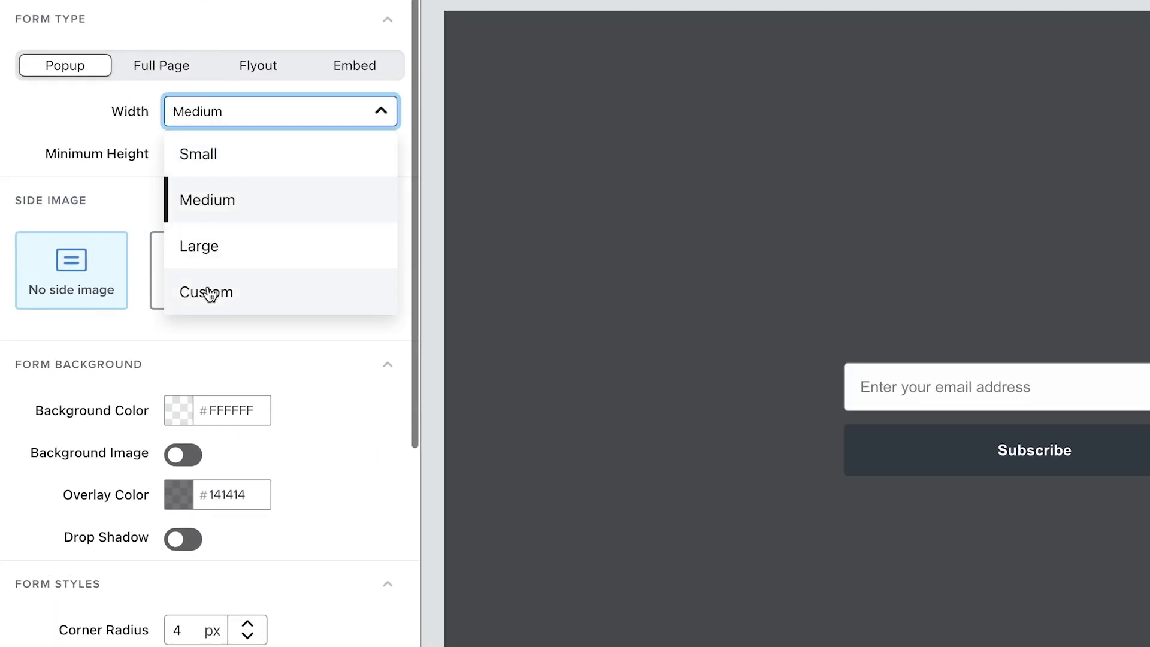
{"action": "left_click", "coordinate": [95, 120]}
{"action": "left_click", "coordinate": [192, 116]}
{"action": "left_click", "coordinate": [221, 196]}
{"action": "left_click", "coordinate": [182, 153]}
{"action": "double_click", "coordinate": [187, 154]}
{"action": "type", "text": "500"}
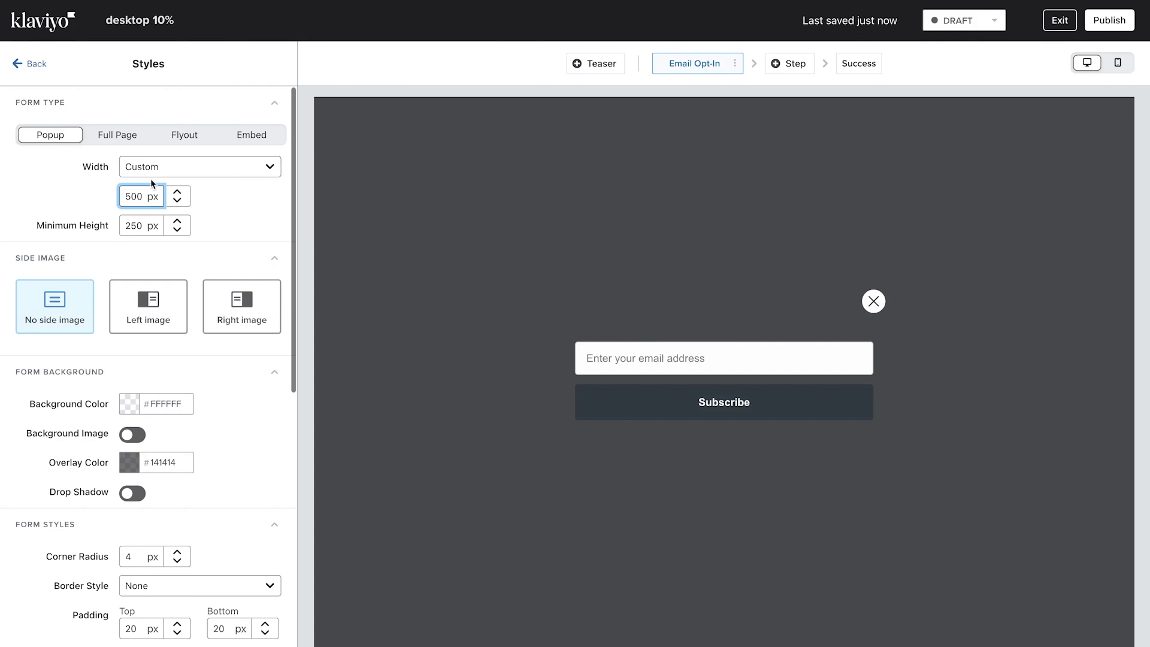
{"action": "left_click", "coordinate": [199, 193]}
{"action": "scroll", "coordinate": [303, 355], "scroll_direction": "down", "scroll_amount": 1}
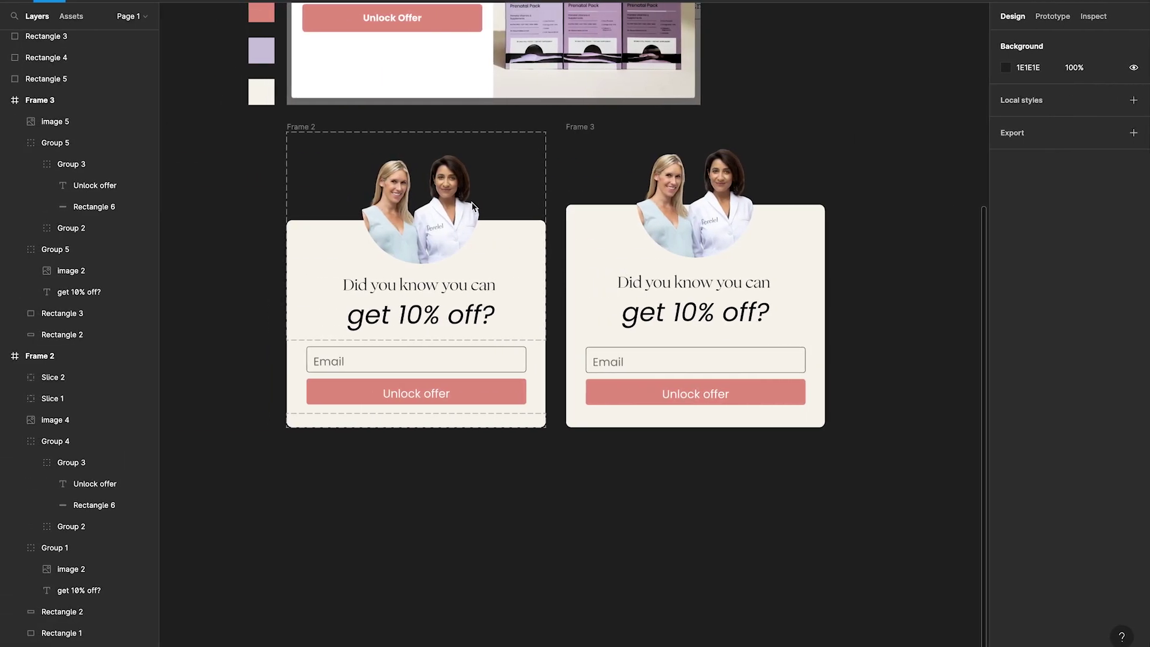
- Switch to Figma and draw a 500 × 403 slice over Frame 3's upper part, from its top edge to just above the email field
{"action": "left_click", "coordinate": [89, 2]}
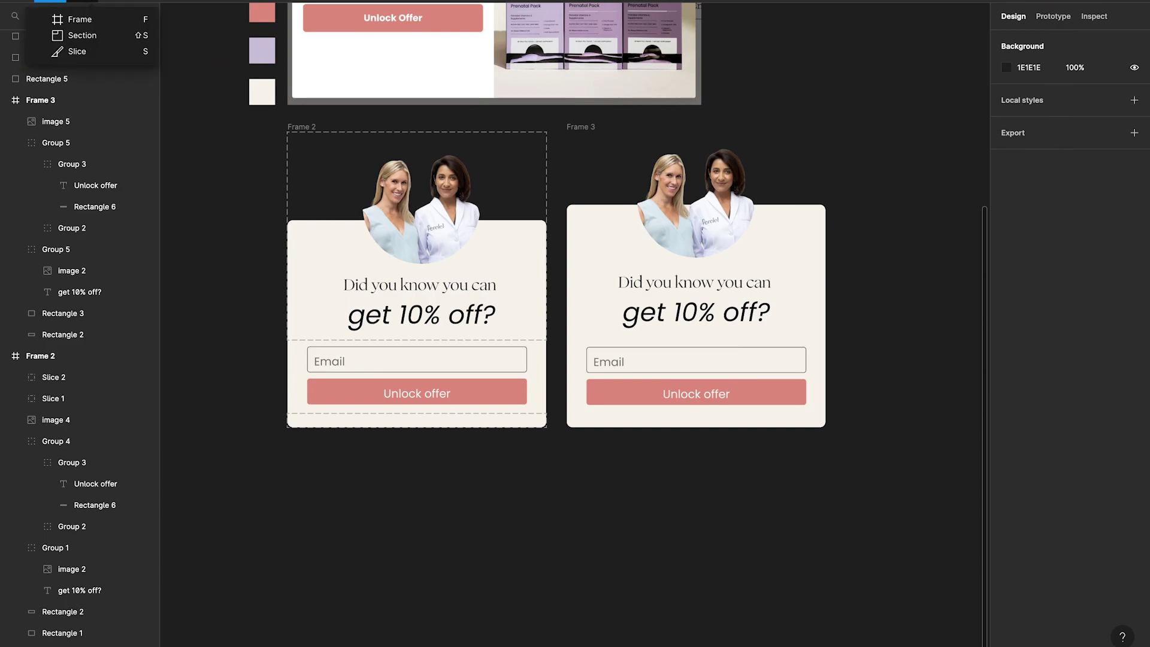
{"action": "left_click", "coordinate": [96, 52]}
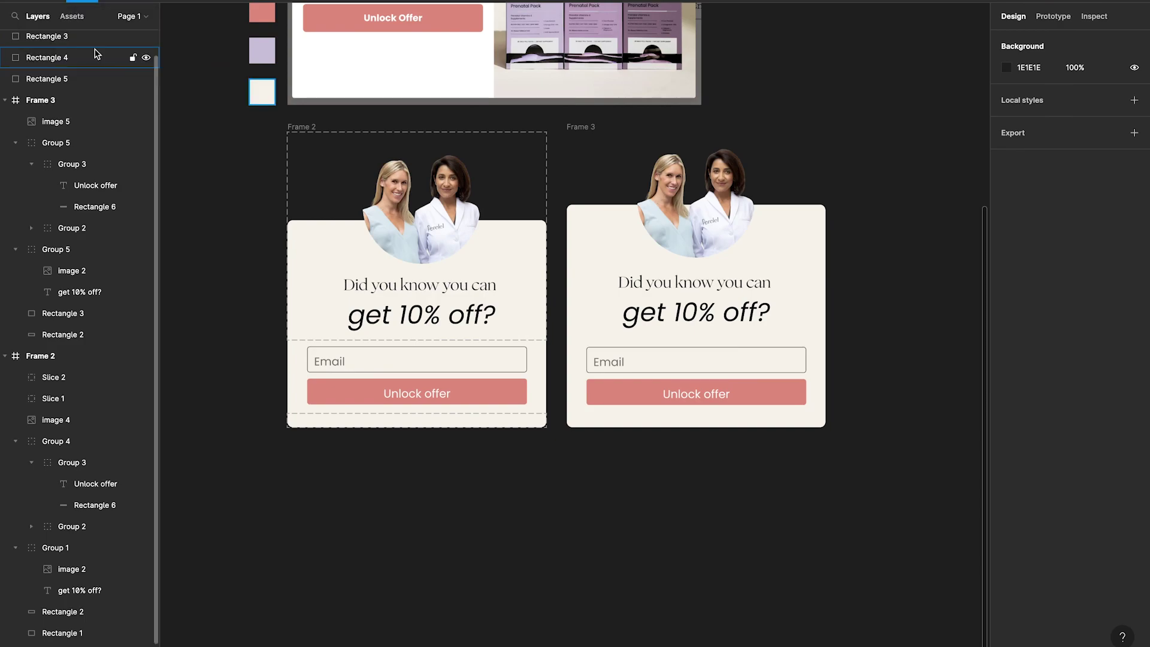
{"action": "left_click_drag", "start_coordinate": [567, 132], "coordinate": [825, 343]}
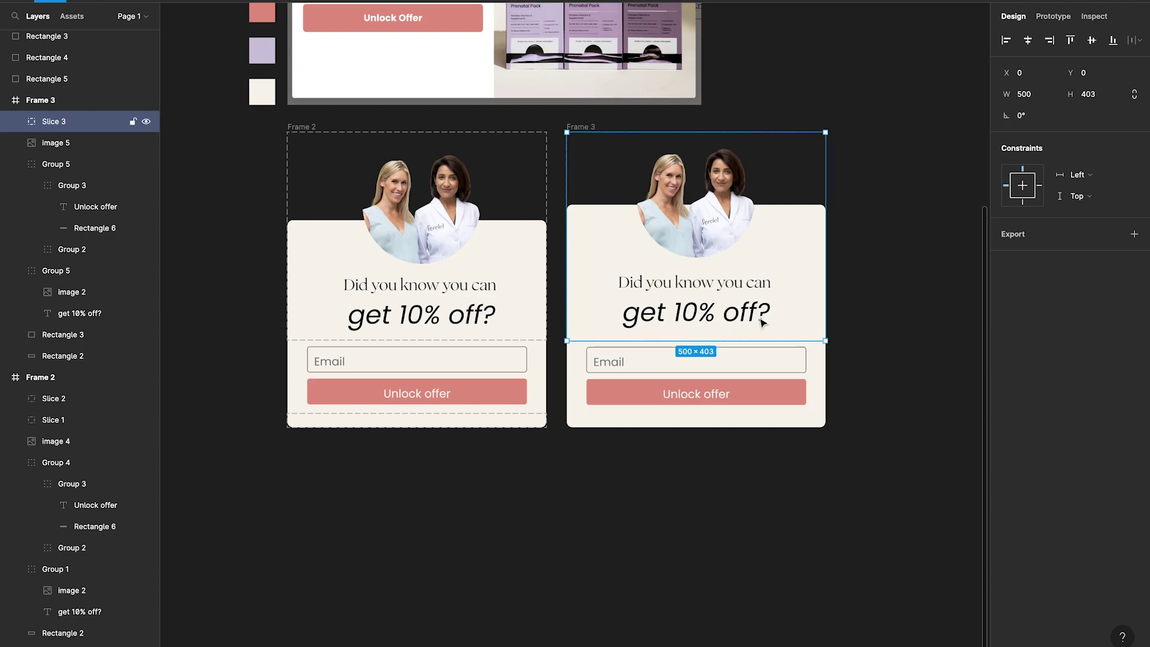
{"action": "left_click", "coordinate": [870, 406]}
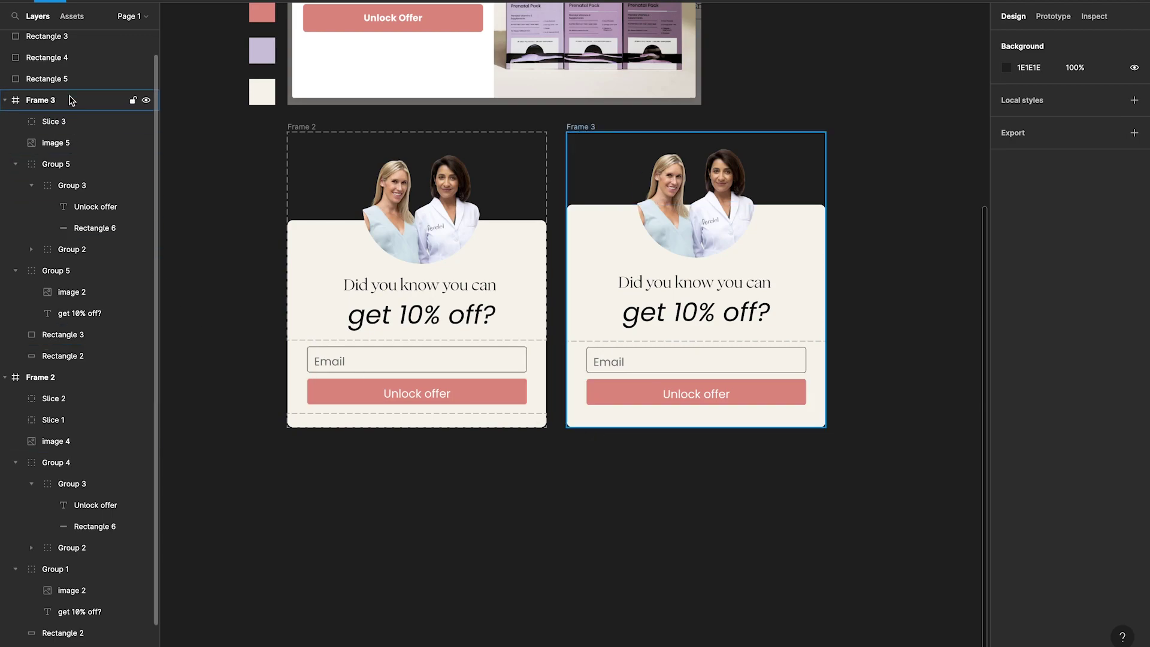
- Draw a 500 × 27 slice over the strip below Frame 3's Unlock offer button, and switch to the "pop up for youtube vid" form in Klaviyo
{"action": "left_click", "coordinate": [74, 2]}
{"action": "left_click", "coordinate": [96, 55]}
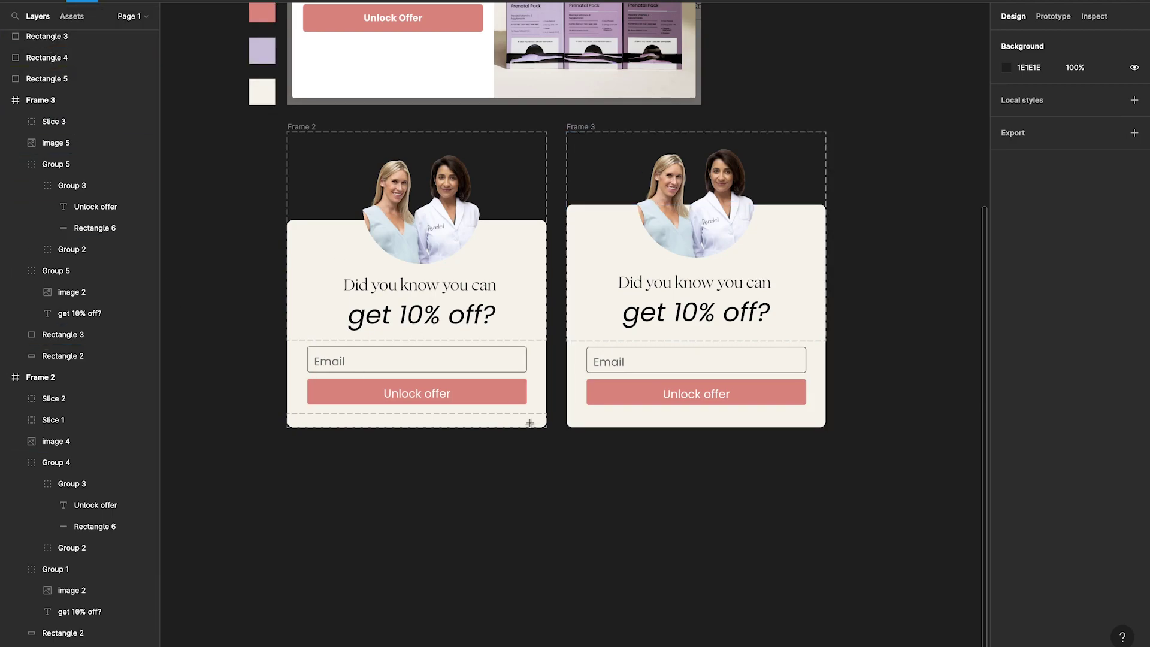
{"action": "mouse_move", "coordinate": [565, 412]}
{"action": "left_mouse_down"}
{"action": "mouse_move", "coordinate": [716, 437]}
{"action": "mouse_move", "coordinate": [825, 429]}
{"action": "left_mouse_up"}
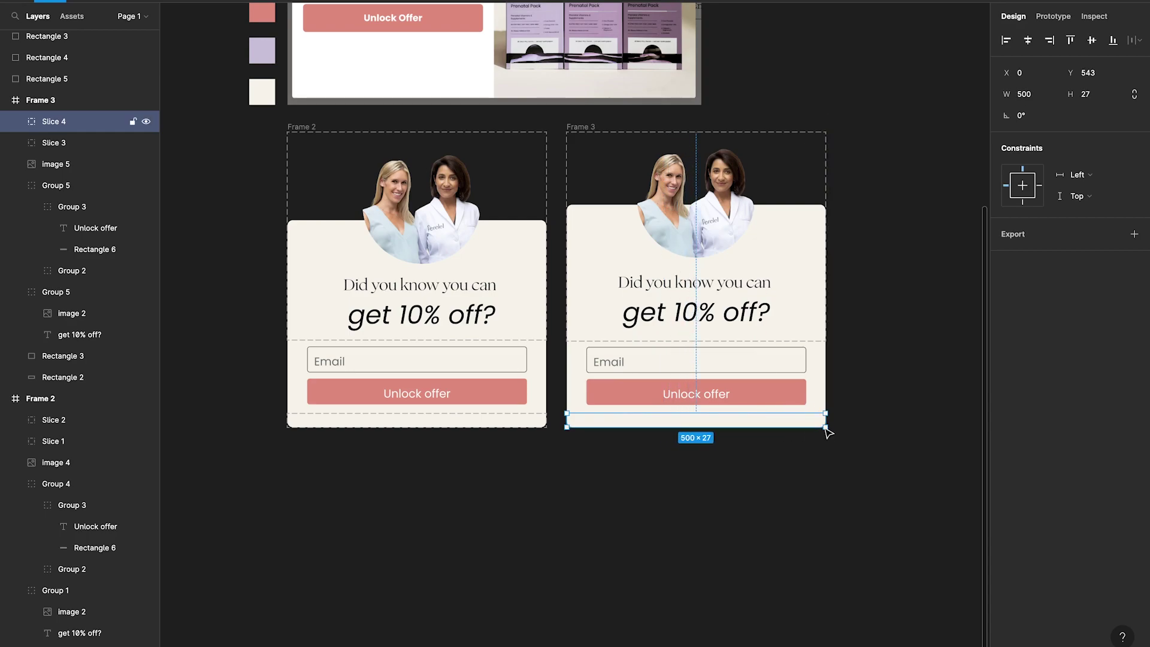
{"action": "left_click", "coordinate": [868, 468]}
{"action": "key", "text": "ctrl+Right"}
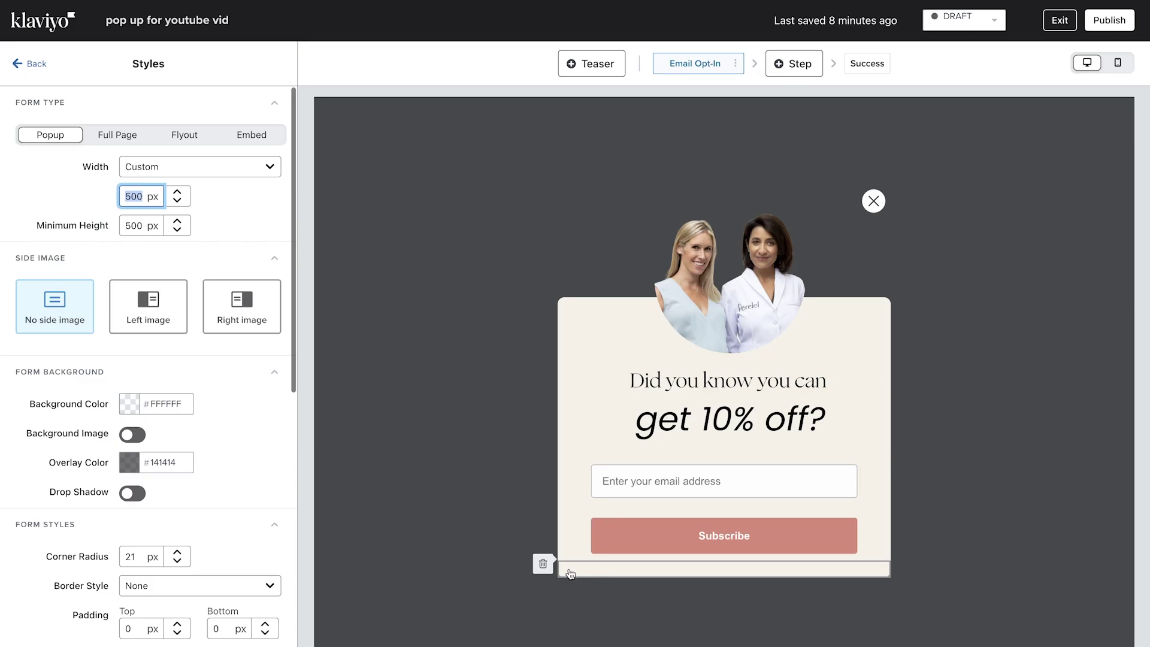
- Delete the thin image strip block below the Subscribe button in the "pop up for youtube vid" form
{"action": "left_click", "coordinate": [542, 563]}
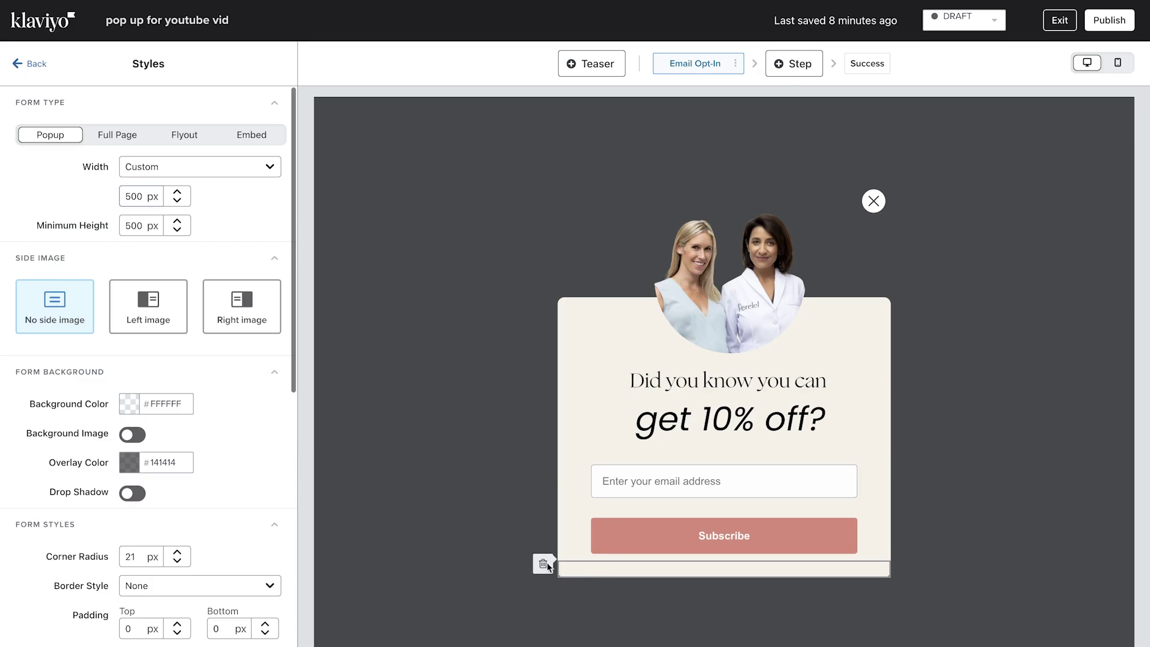
{"action": "left_click", "coordinate": [723, 184]}
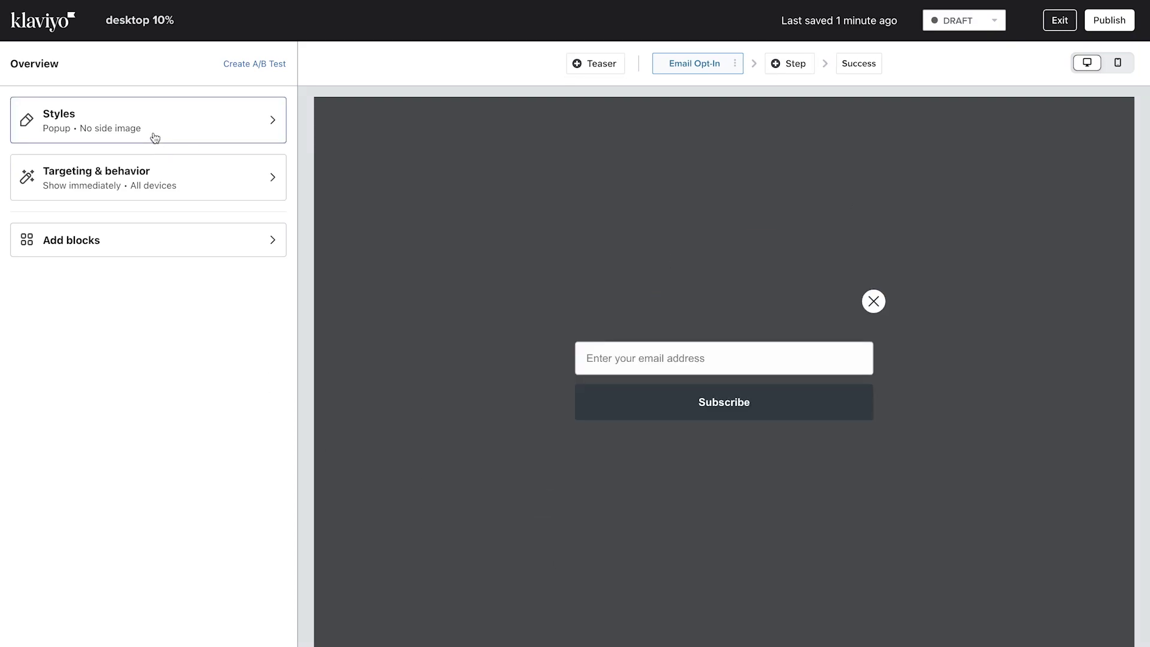
- In the "desktop 10%" form, check the form styles, add an image block above the email input and another below the Subscribe button
{"action": "left_click", "coordinate": [152, 132]}
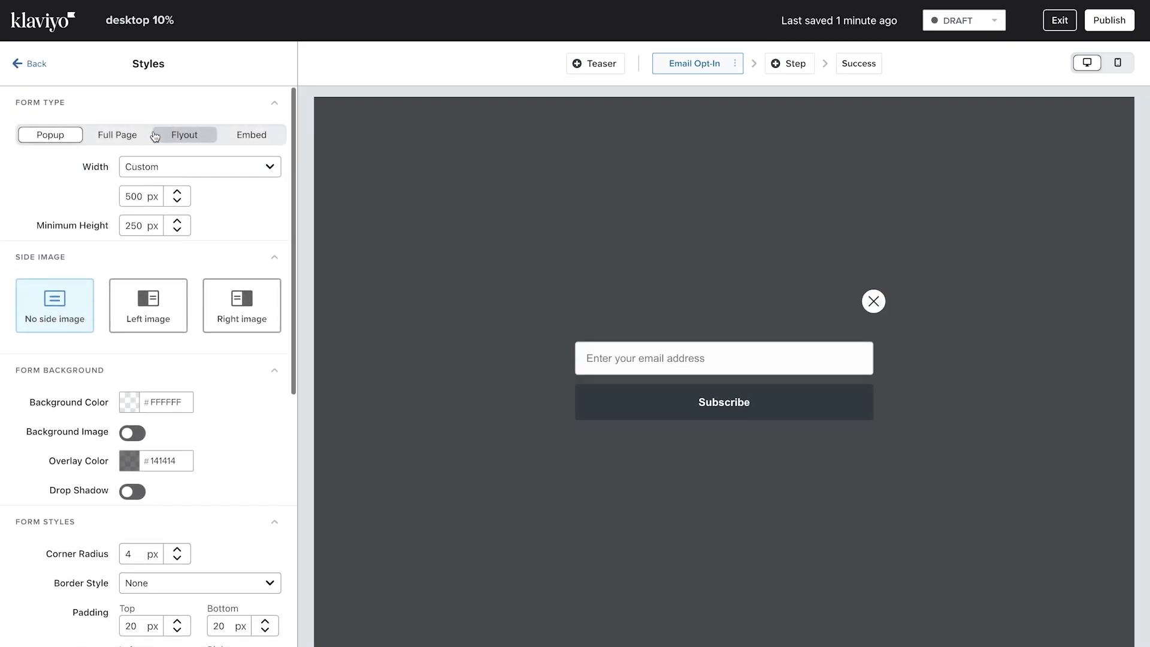
{"action": "left_click", "coordinate": [18, 64]}
{"action": "left_click", "coordinate": [106, 236]}
{"action": "left_click_drag", "start_coordinate": [239, 176], "coordinate": [708, 335]}
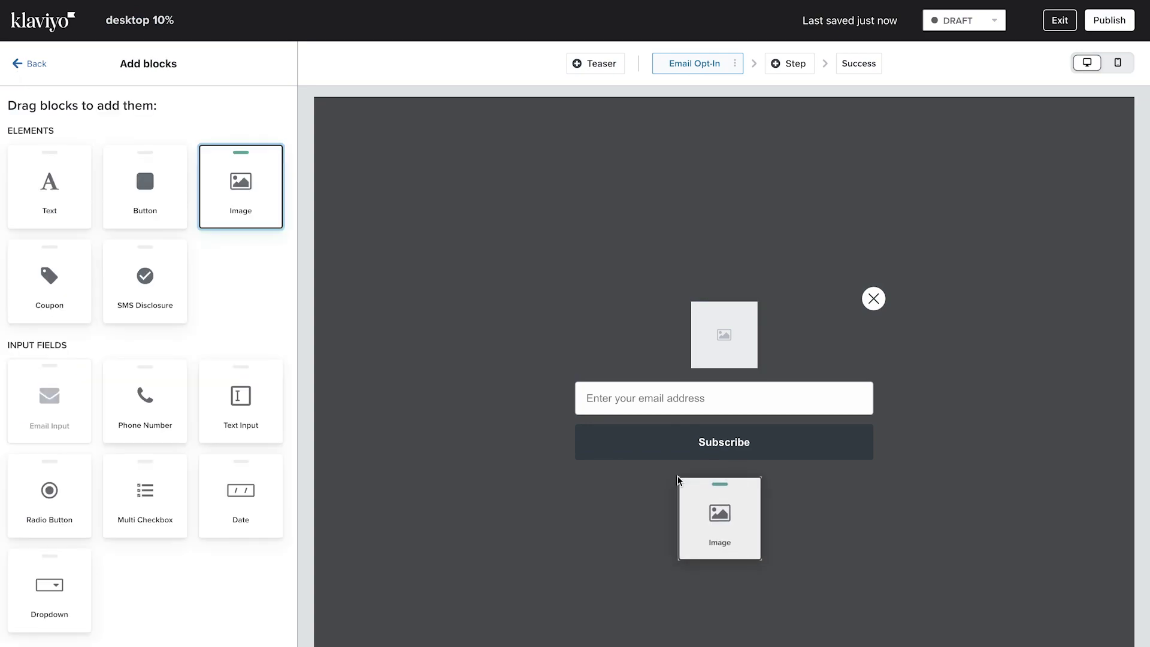
{"action": "left_click_drag", "start_coordinate": [718, 513], "coordinate": [731, 503]}
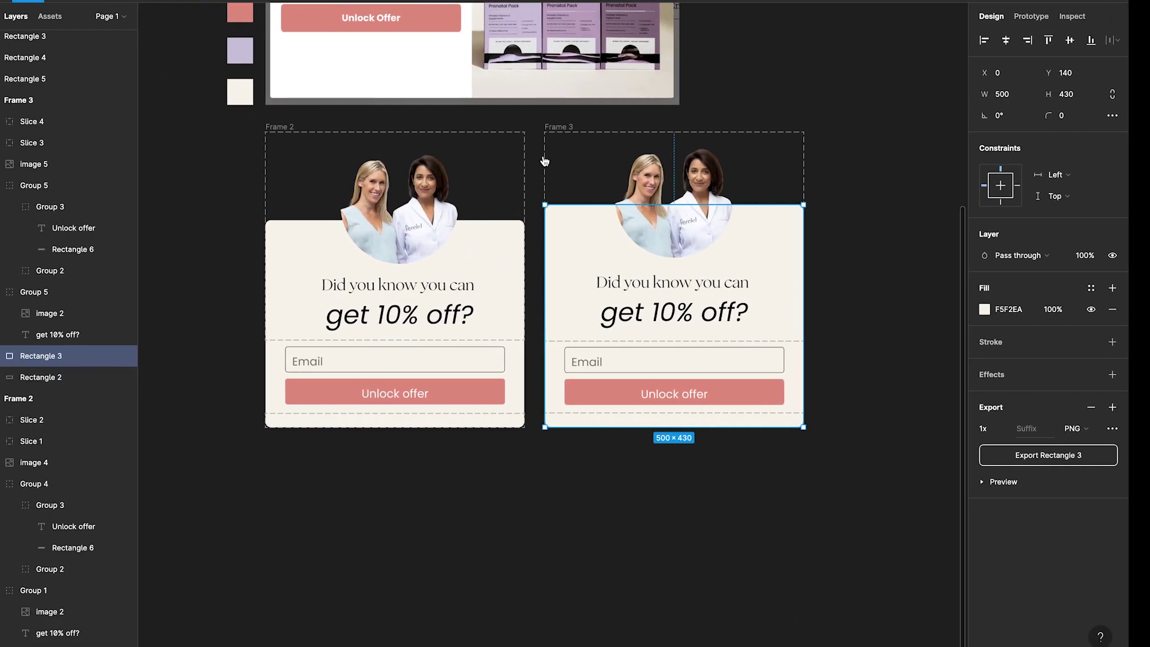
- Switch to Figma, select the 500 × 403 slice over Frame 3's upper part, and add a 1x PNG export setting to it
{"action": "left_click", "coordinate": [912, 144]}
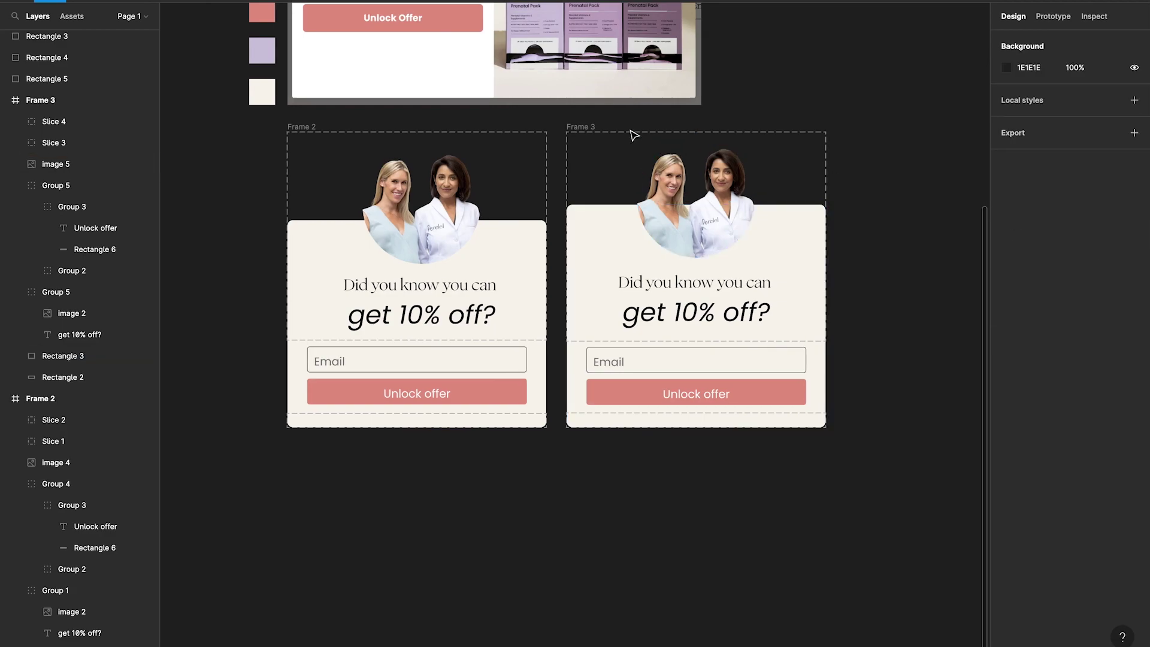
{"action": "left_click", "coordinate": [107, 141]}
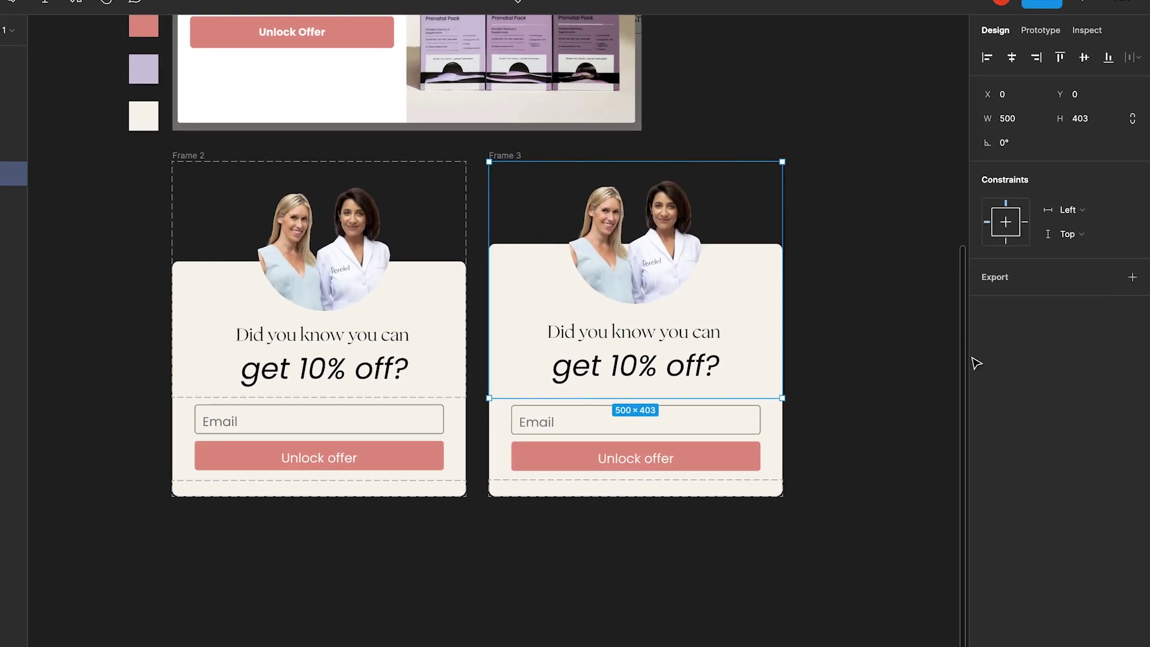
{"action": "left_click", "coordinate": [1134, 233]}
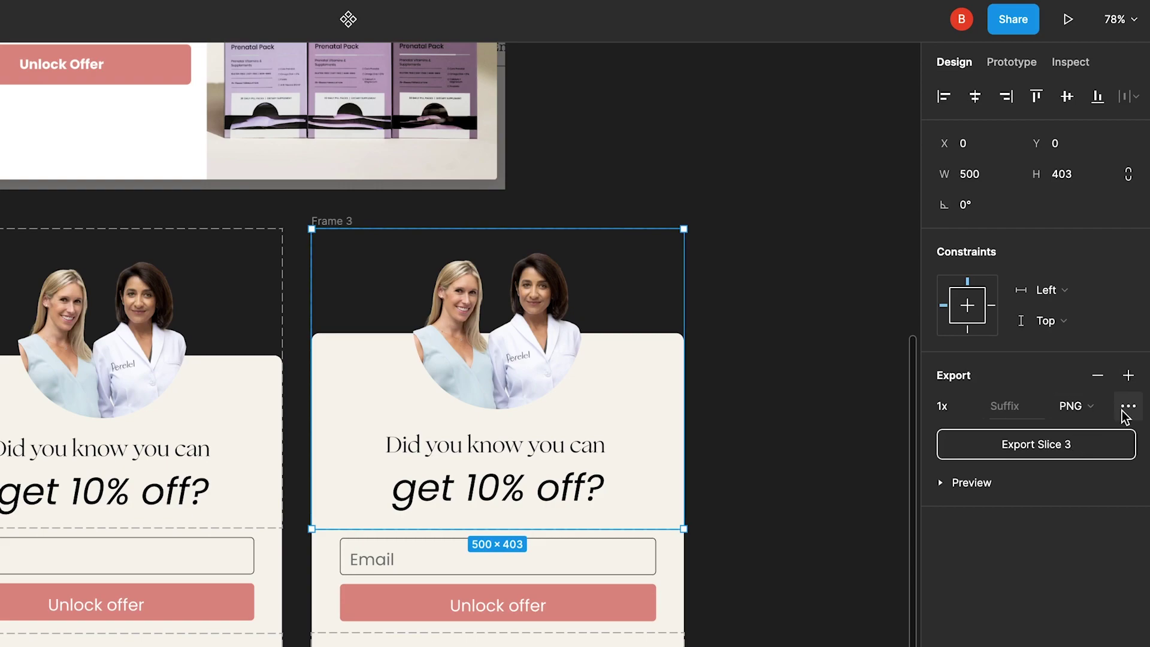
{"action": "left_click", "coordinate": [1129, 376]}
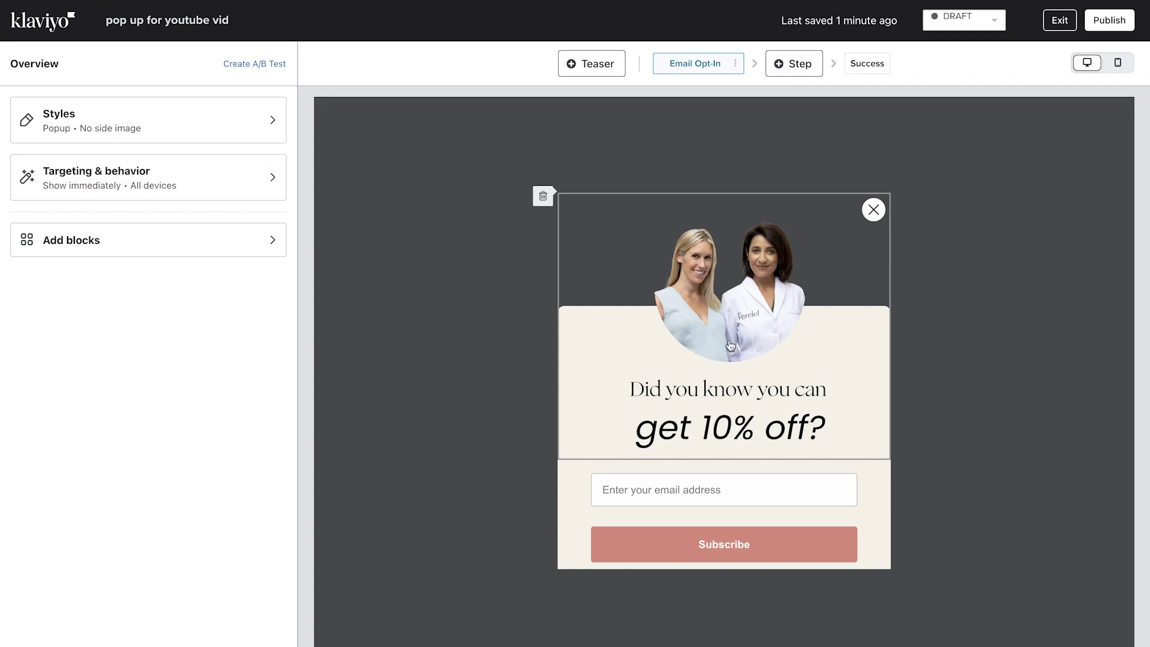
- Switch to the "pop up for youtube vid" form in Klaviyo and choose Slice 1.1 (500x401) as the replacement for the header image
{"action": "left_click", "coordinate": [541, 196]}
{"action": "left_click", "coordinate": [117, 139]}
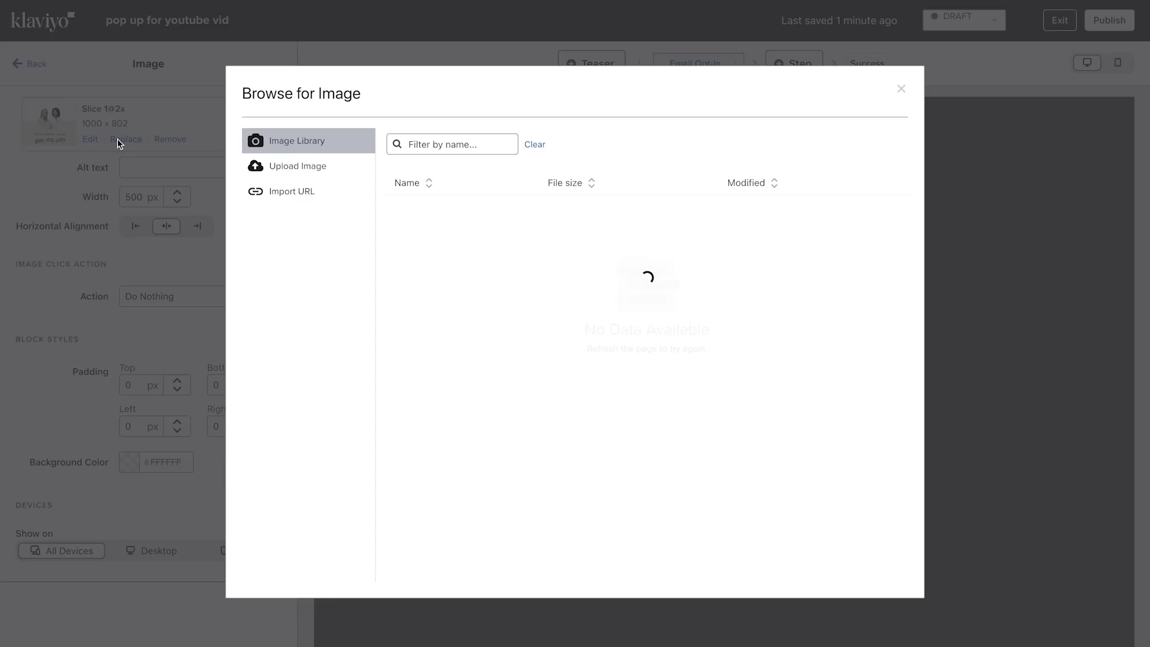
{"action": "left_click", "coordinate": [116, 141]}
{"action": "mouse_move", "coordinate": [84, 123]}
{"action": "left_mouse_down"}
{"action": "mouse_move", "coordinate": [115, 124]}
{"action": "mouse_move", "coordinate": [95, 123]}
{"action": "left_mouse_up"}
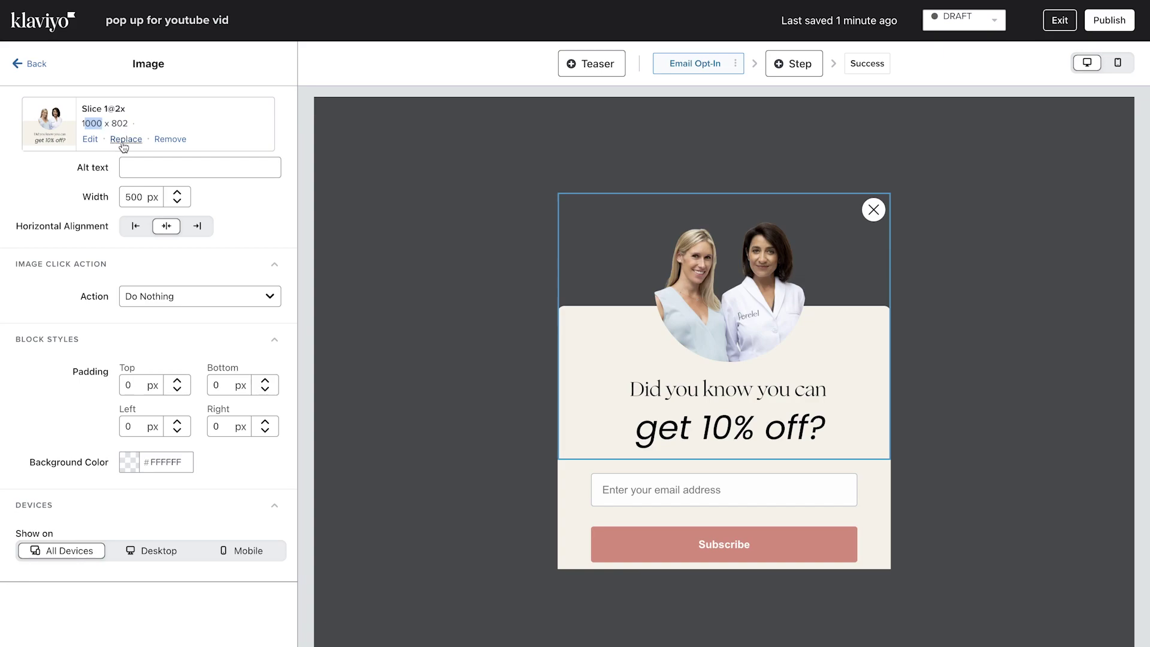
{"action": "left_click", "coordinate": [124, 143]}
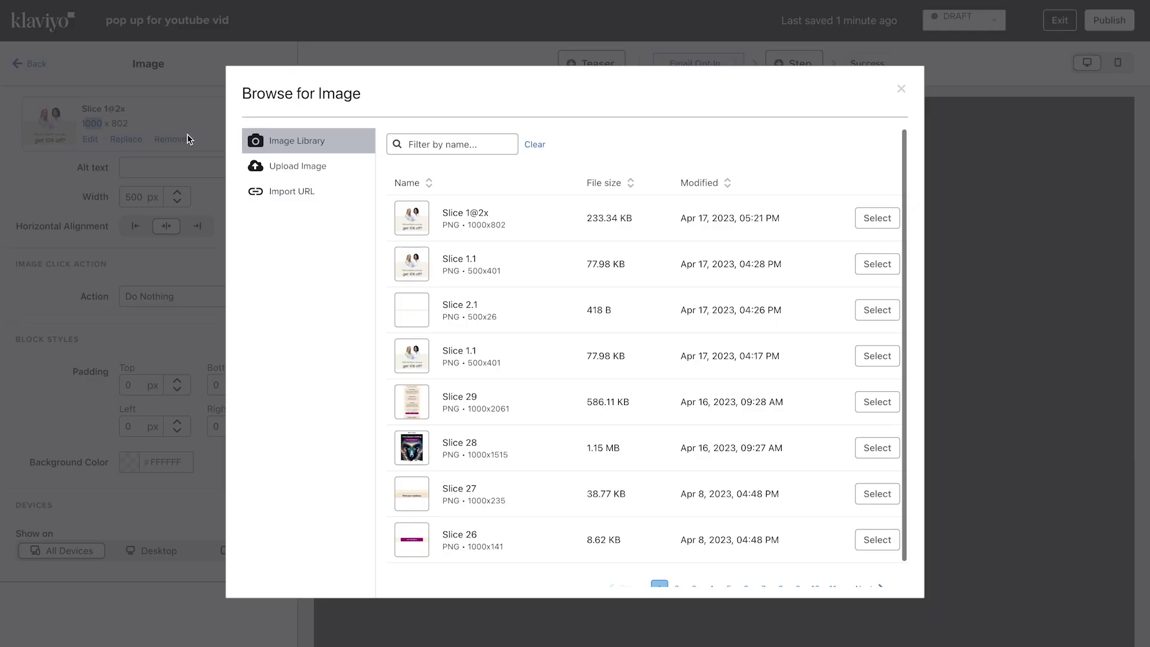
{"action": "left_click", "coordinate": [877, 264]}
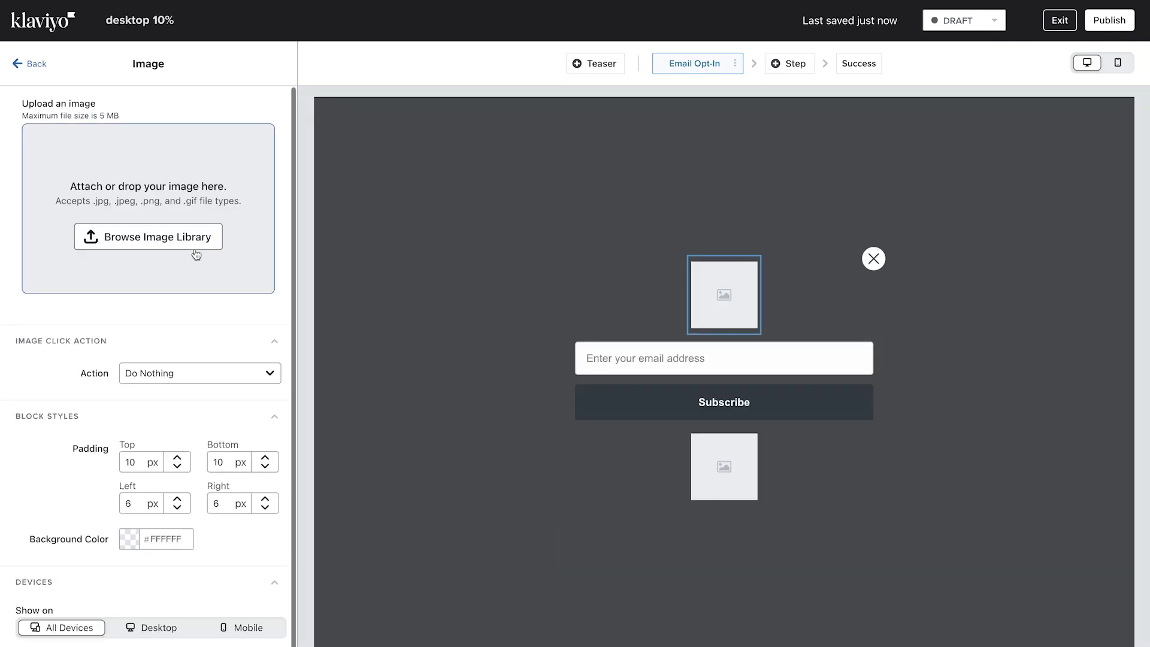
- In the "desktop 10%" form, fill the upper image block with Slice 1@2x from the image library and set its width to 500 px
{"action": "left_click", "coordinate": [182, 245]}
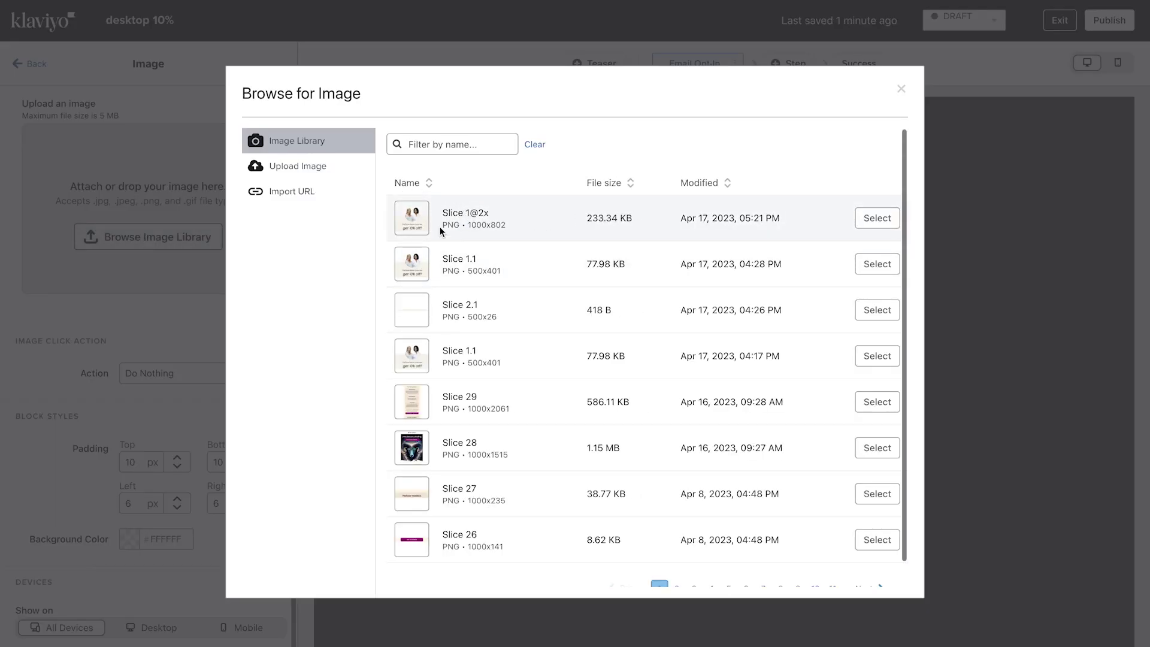
{"action": "left_click", "coordinate": [875, 219]}
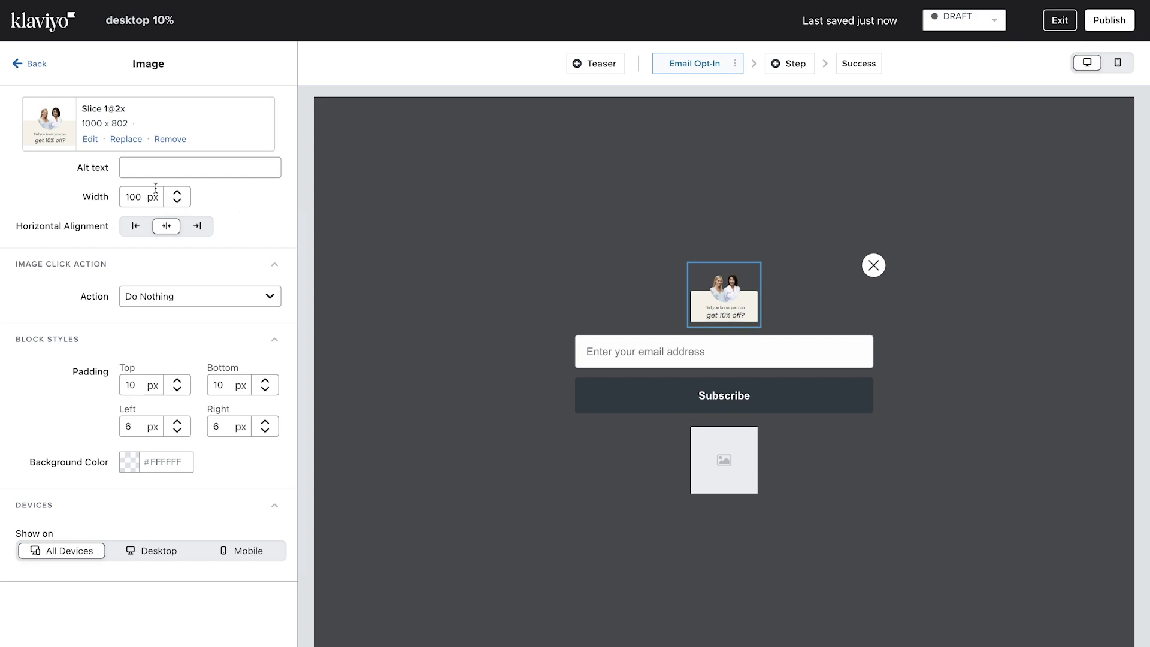
{"action": "left_click", "coordinate": [132, 196]}
{"action": "type", "text": "5"}
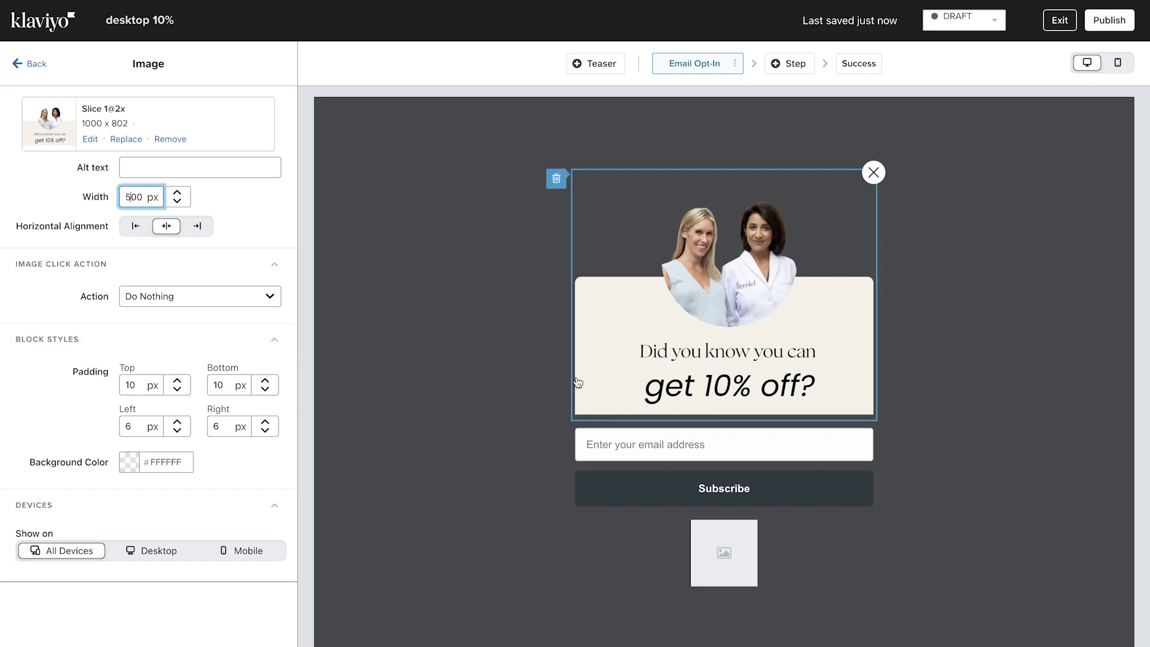
- Set the header image block's top, bottom, left and right padding to 0 px
{"action": "double_click", "coordinate": [145, 380]}
{"action": "type", "text": "0"}
{"action": "key", "text": "Tab"}
{"action": "key", "text": "Tab"}
{"action": "type", "text": "0"}
{"action": "key", "text": "Tab"}
{"action": "type", "text": "0"}
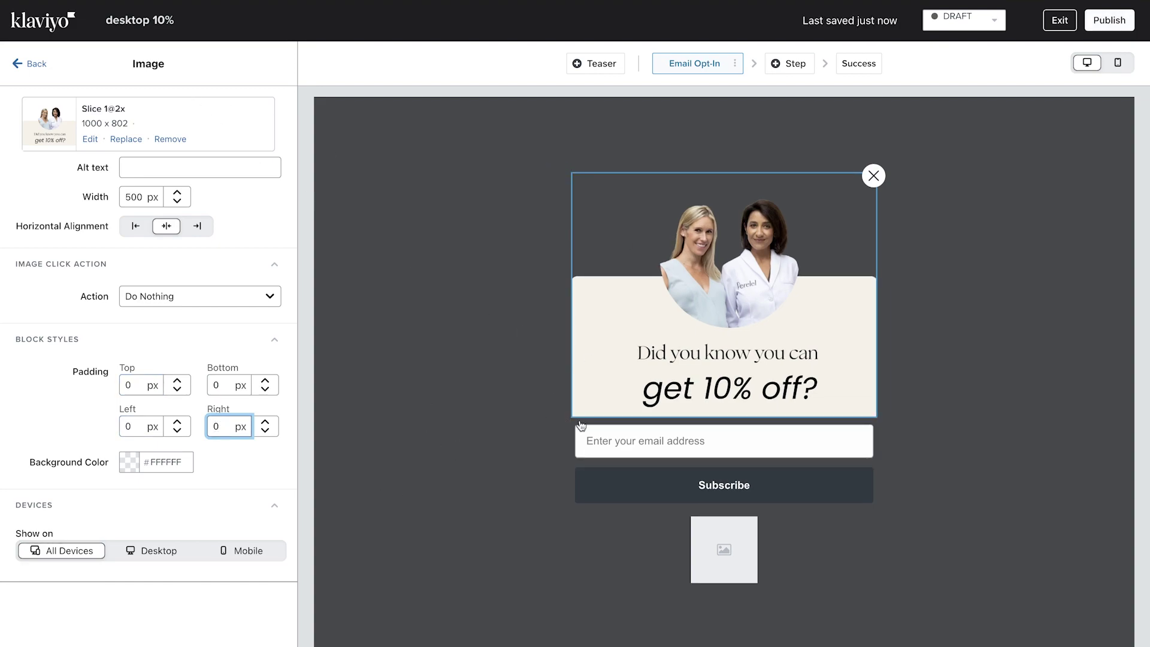
- Select the email input block and set its top, bottom, left and right padding to 0 px
{"action": "left_click", "coordinate": [626, 442]}
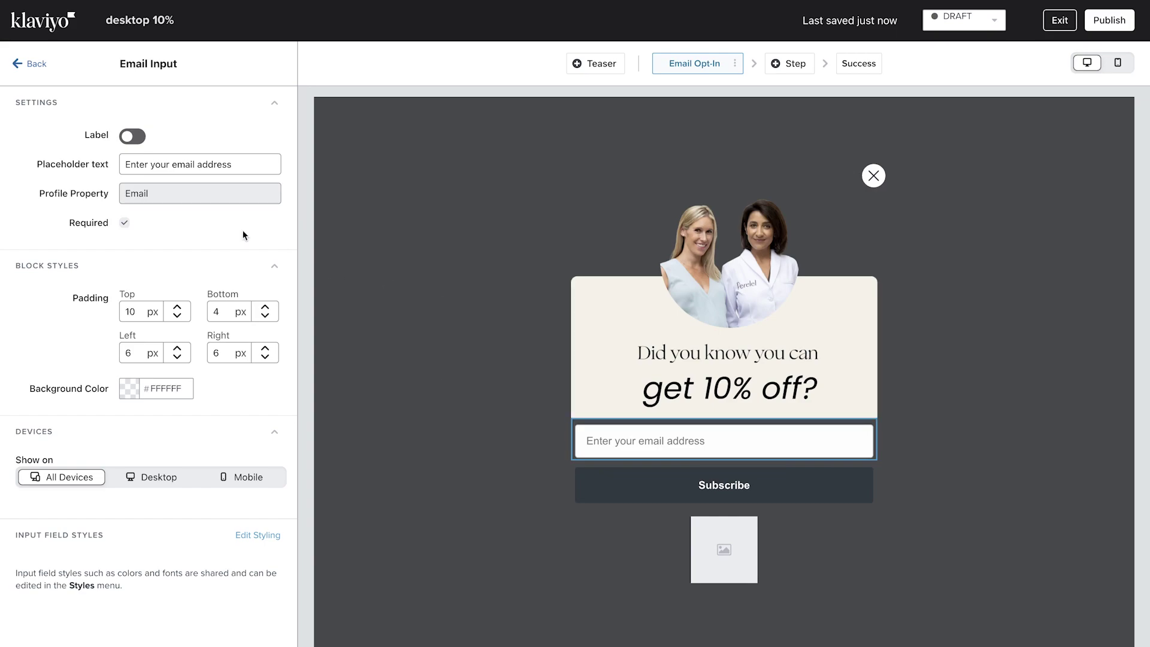
{"action": "left_click", "coordinate": [144, 310]}
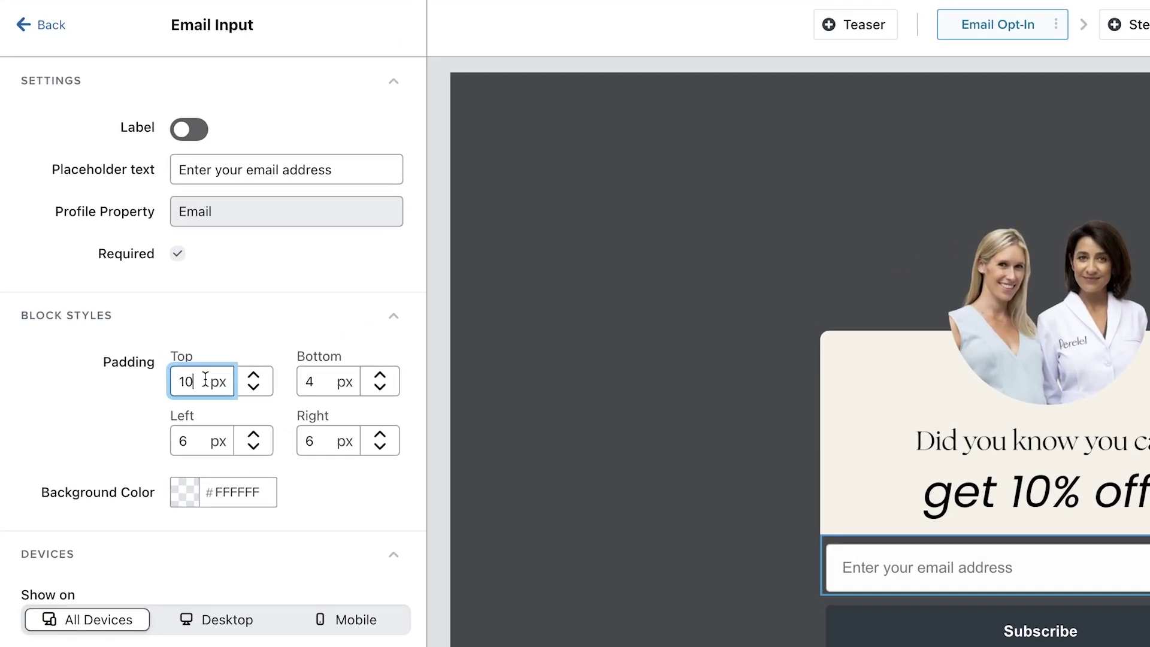
{"action": "type", "text": "0"}
{"action": "key", "text": "Tab"}
{"action": "type", "text": "0"}
{"action": "key", "text": "Tab"}
{"action": "type", "text": "0"}
{"action": "key", "text": "Tab"}
{"action": "type", "text": "0"}
{"action": "key", "text": "Tab"}
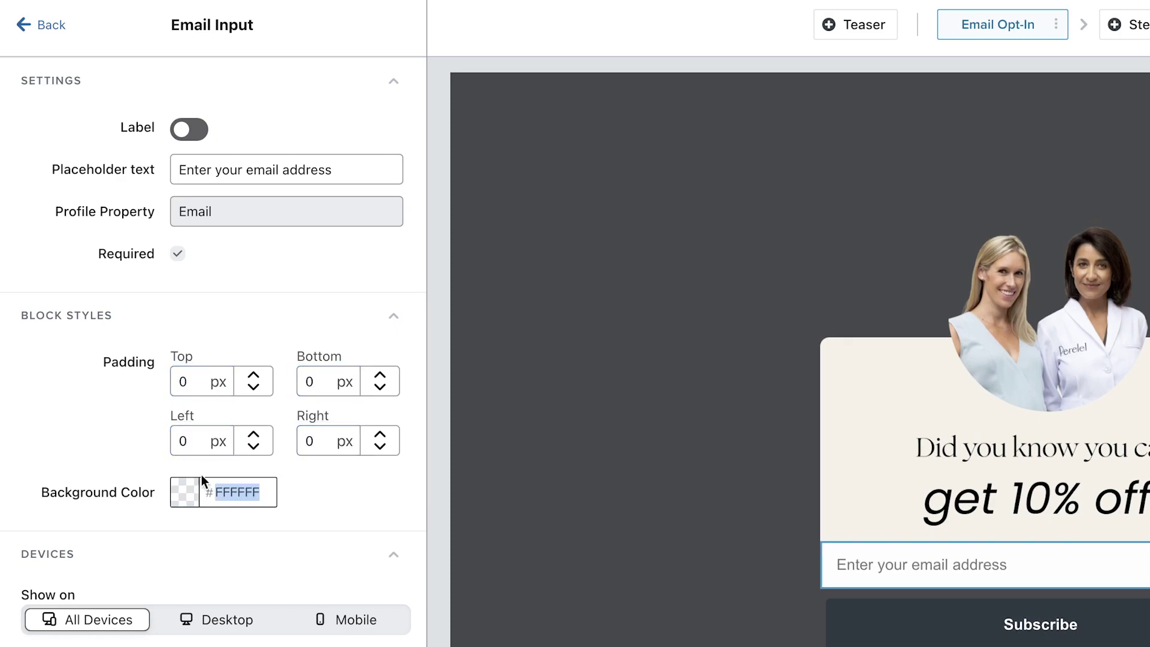
- Copy the fill colour of Frame 2's background rectangle in Figma and set the email input block's background colour in Klaviyo to F5F2EA
{"action": "left_click", "coordinate": [183, 503]}
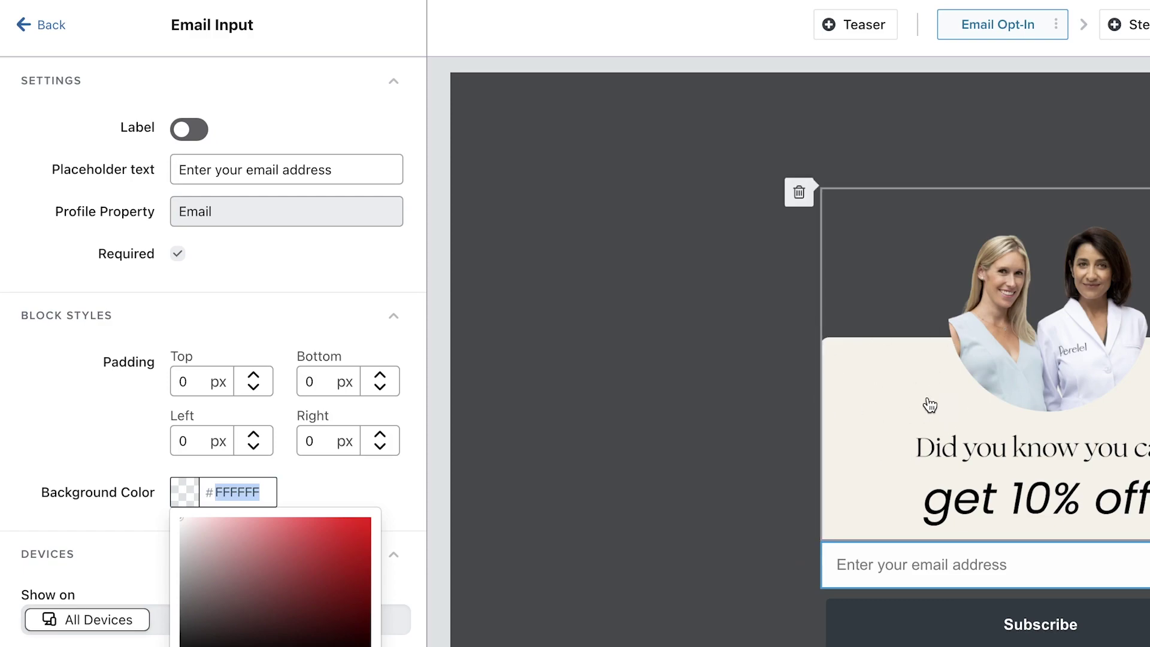
{"action": "key", "text": "ctrl+Left"}
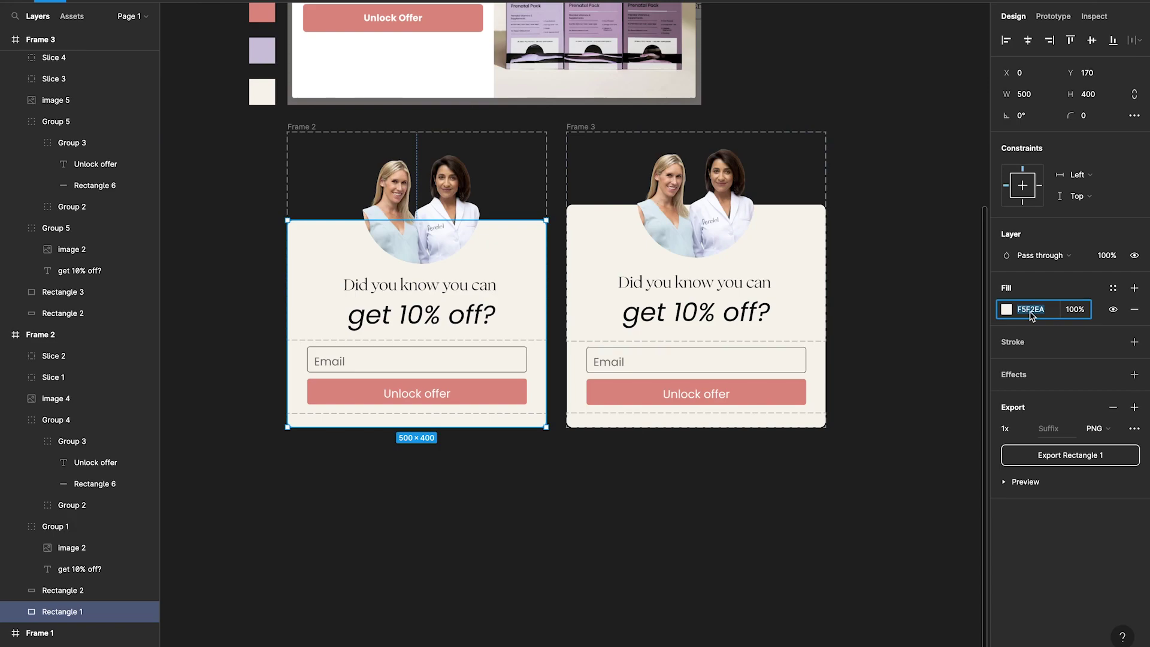
{"action": "key", "text": "ctrl+Right"}
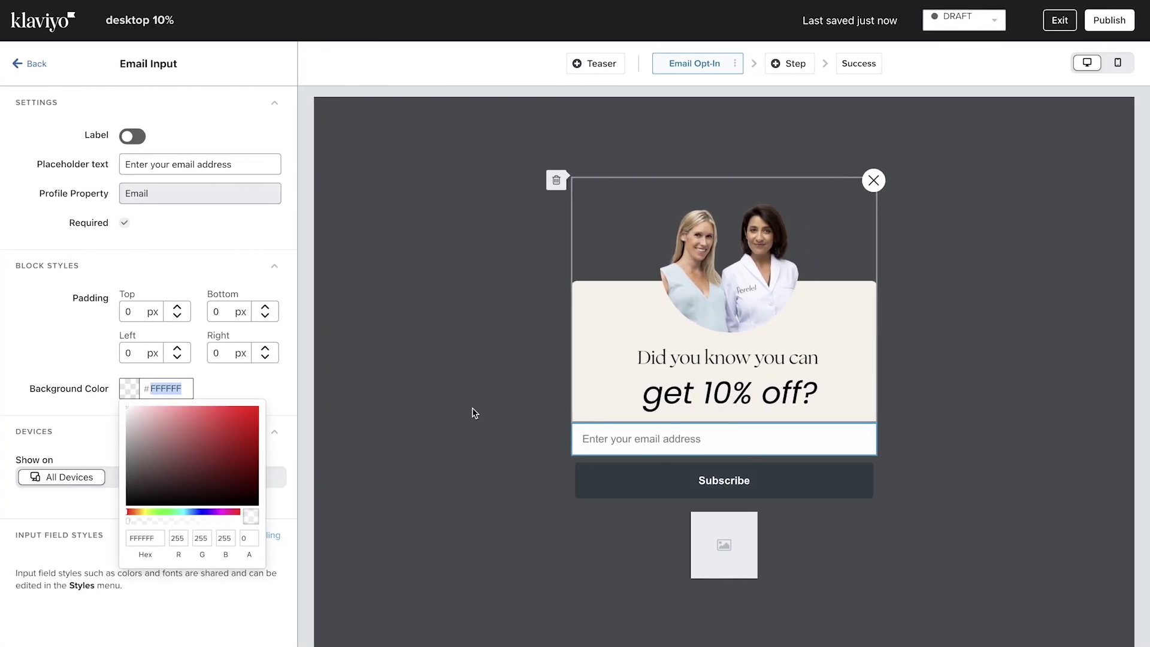
{"action": "type", "text": "F5F2EA"}
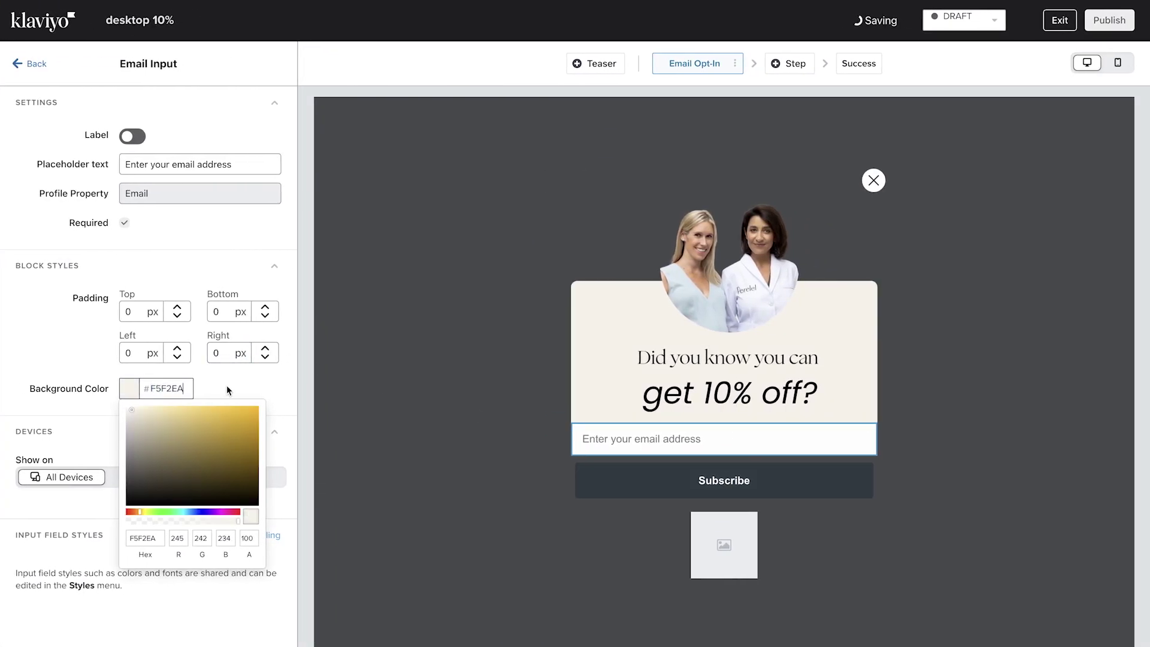
{"action": "left_click", "coordinate": [225, 390]}
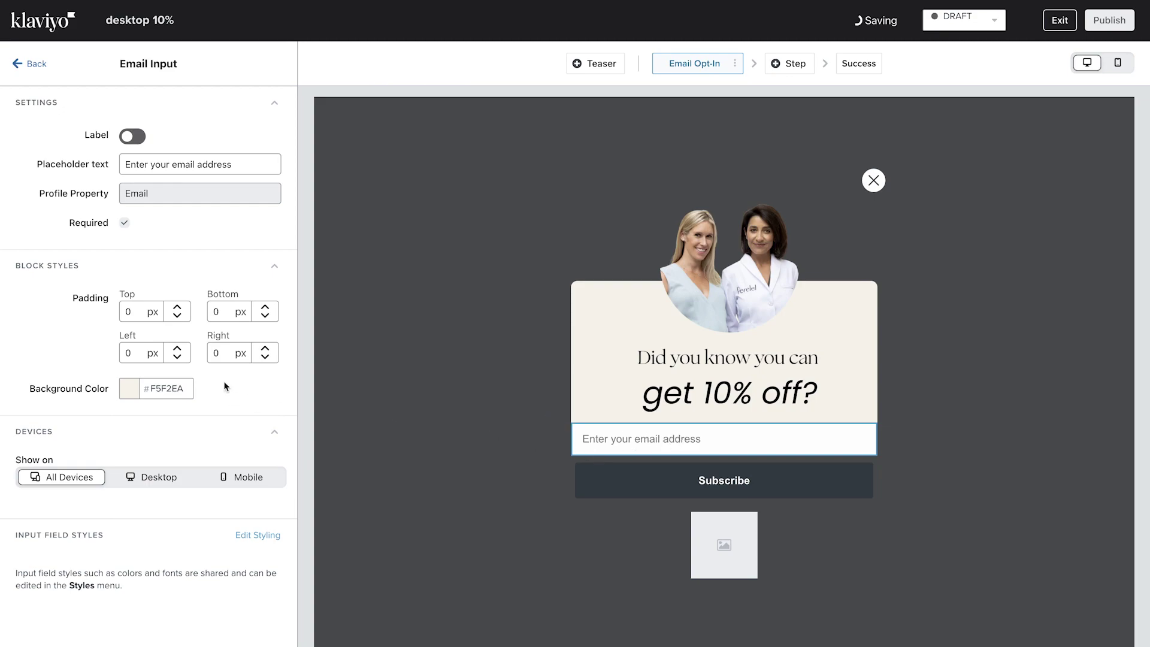
- Open the settings of the Subscribe button block
{"action": "left_click", "coordinate": [619, 488]}
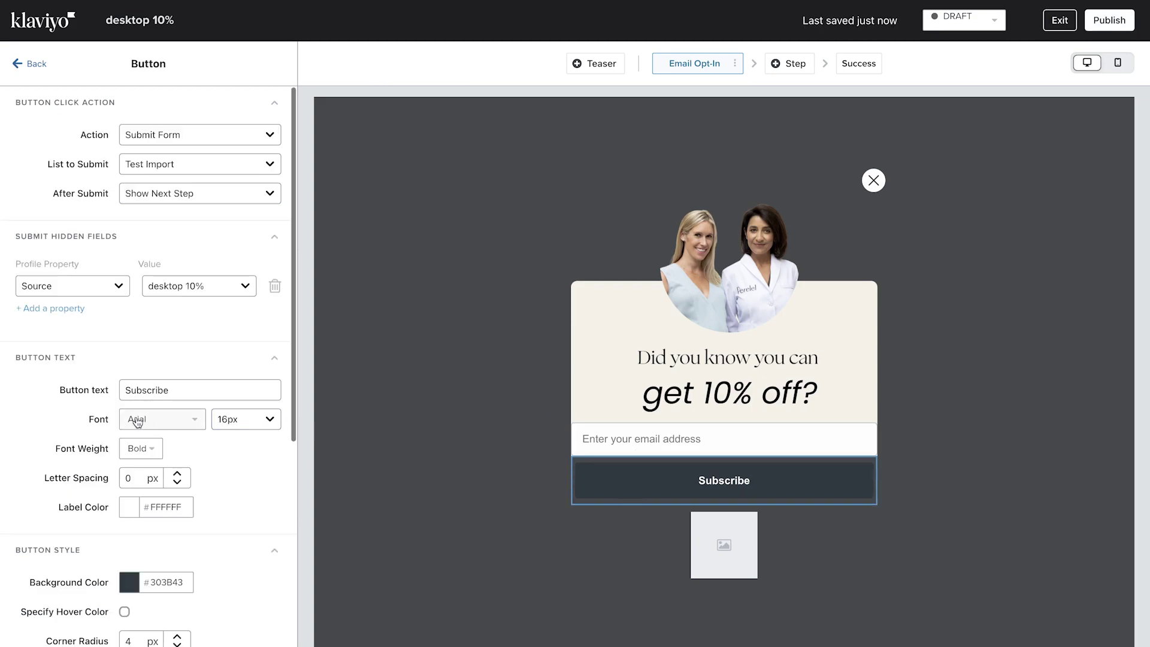
{"action": "scroll", "coordinate": [129, 308], "scroll_direction": "down", "scroll_amount": 2}
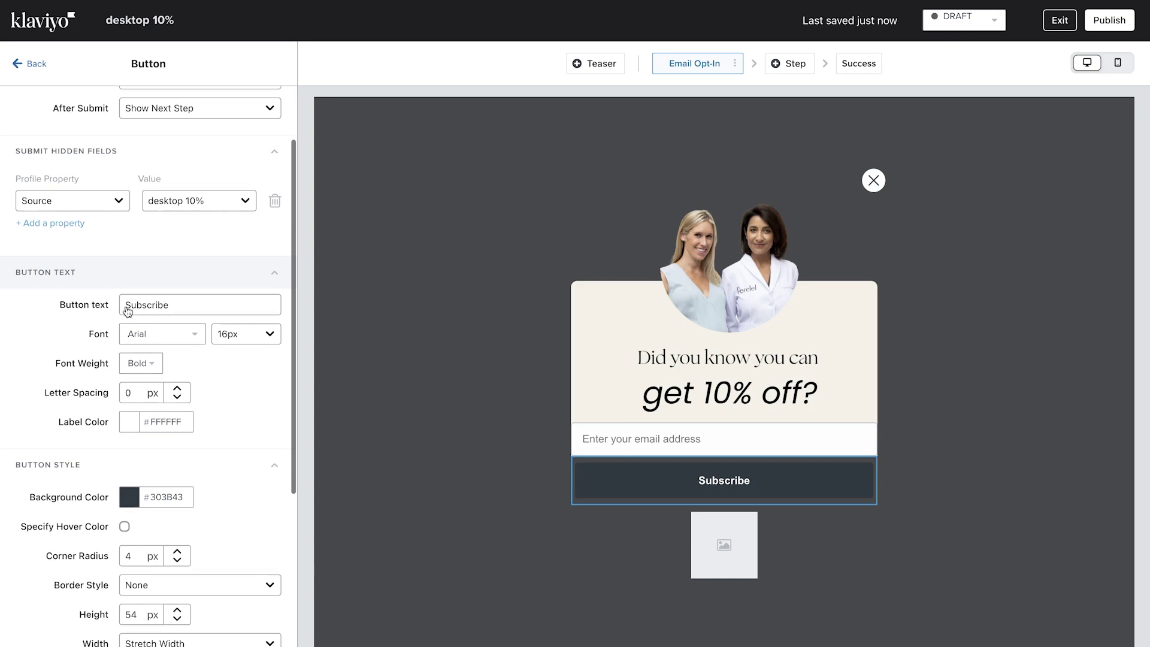
{"action": "left_click", "coordinate": [174, 421]}
{"action": "type", "text": "F5F2EA"}
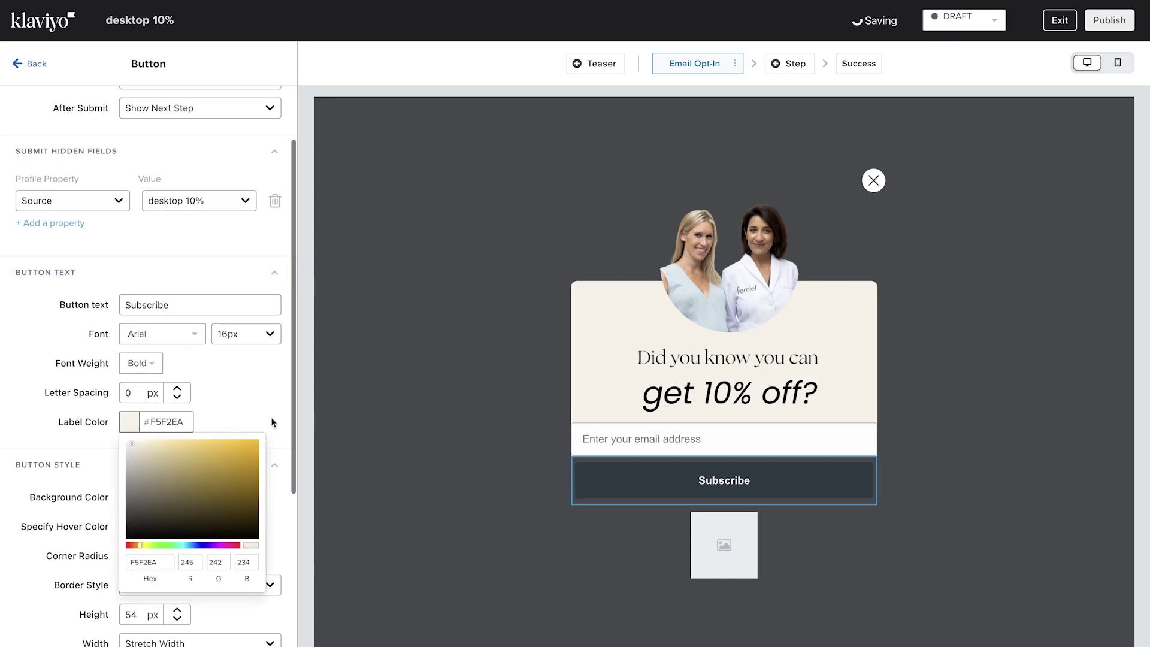
{"action": "left_click", "coordinate": [409, 442]}
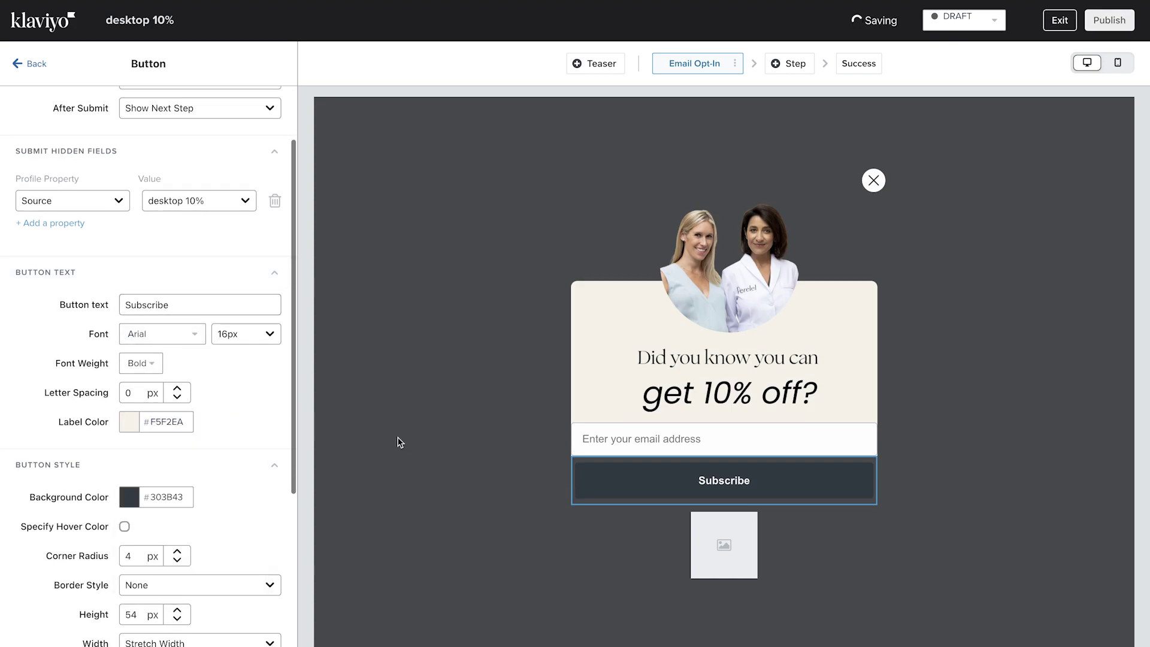
- Set the Subscribe button's background colour in its block styles to F5F2EA, keeping the label colour FFFFFF
{"action": "left_click", "coordinate": [157, 423]}
{"action": "type", "text": "F5F2EA"}
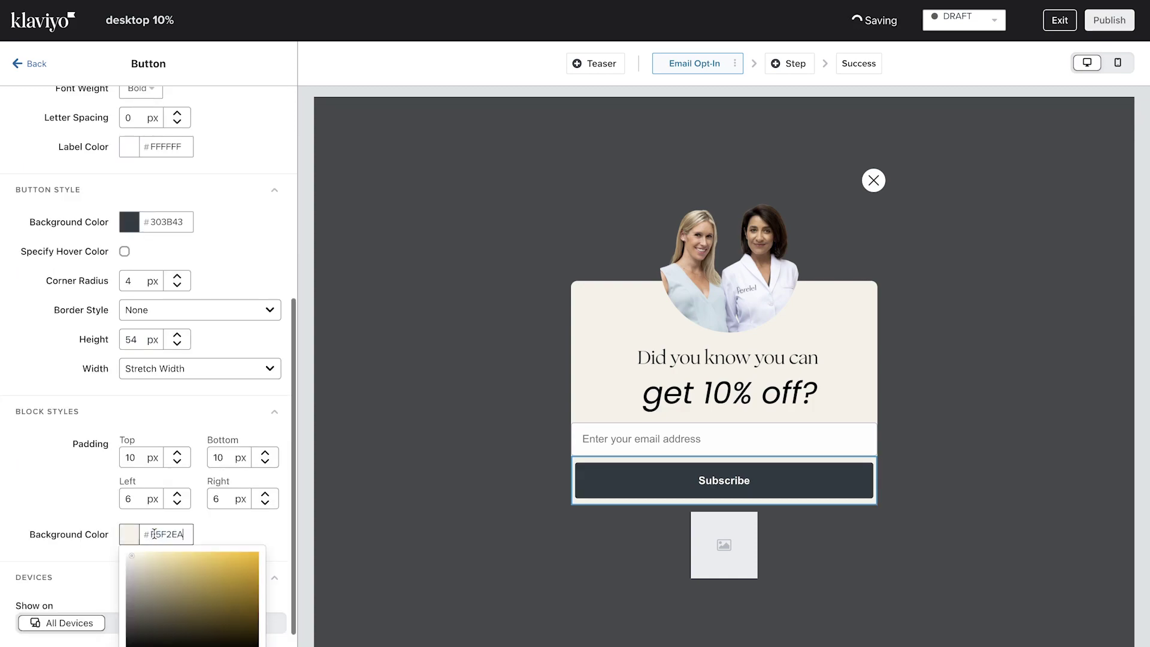
{"action": "left_click", "coordinate": [563, 550]}
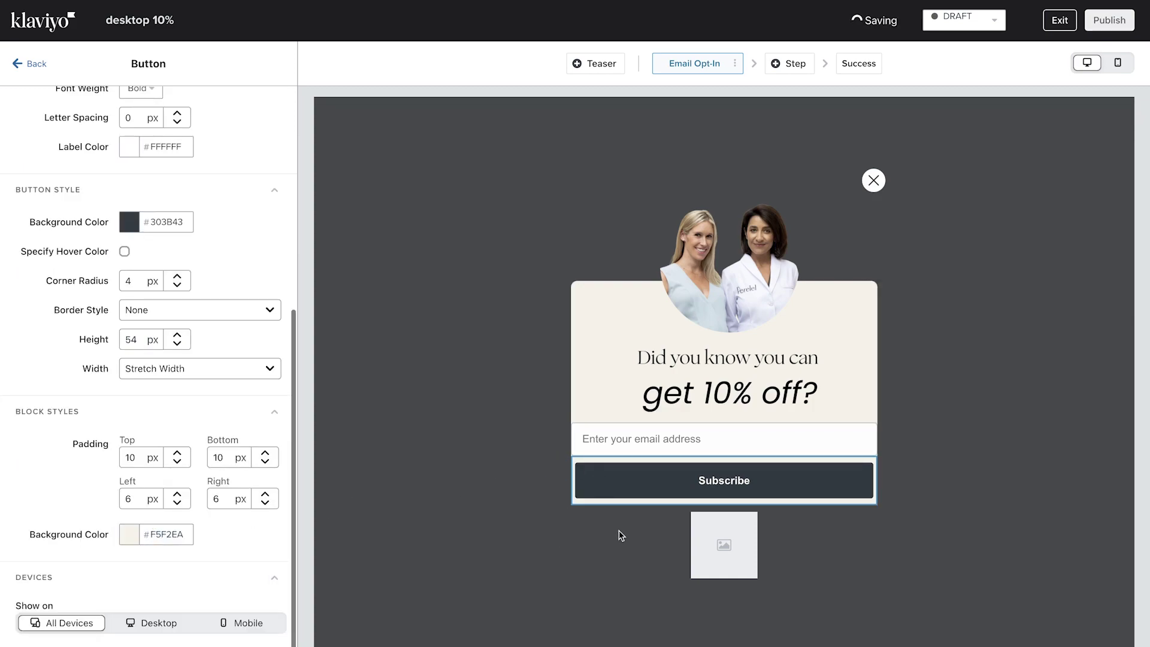
- Fill the image block below the Subscribe button with Slice 2.1 (500x26) from the image library
{"action": "left_click", "coordinate": [712, 543]}
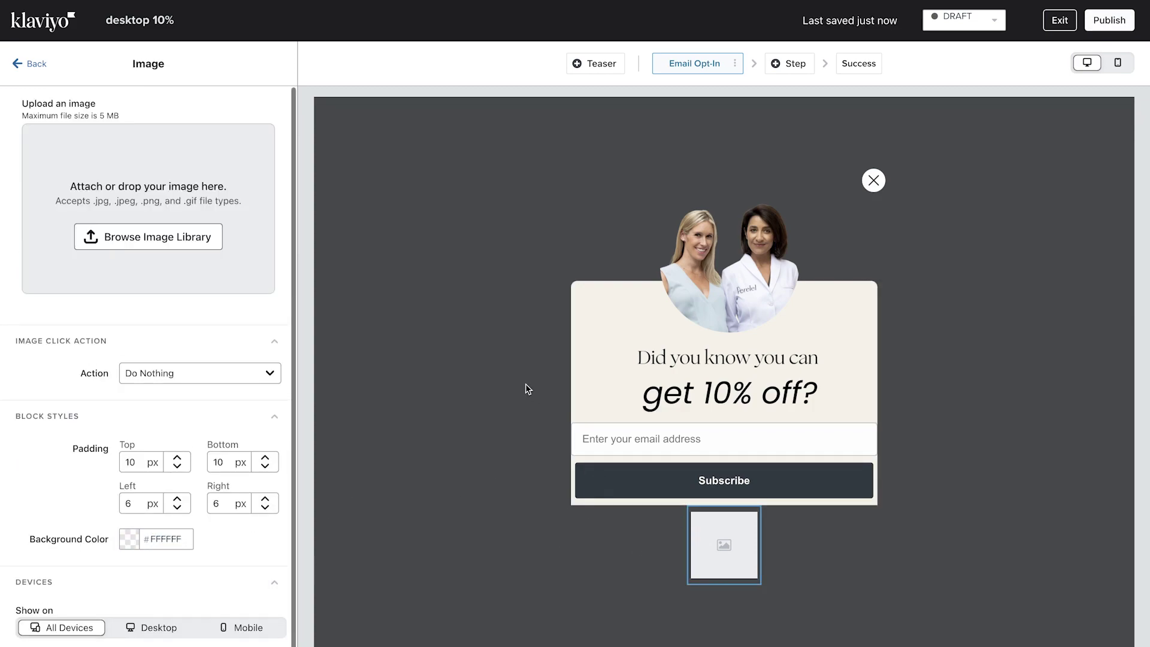
{"action": "left_click", "coordinate": [115, 246]}
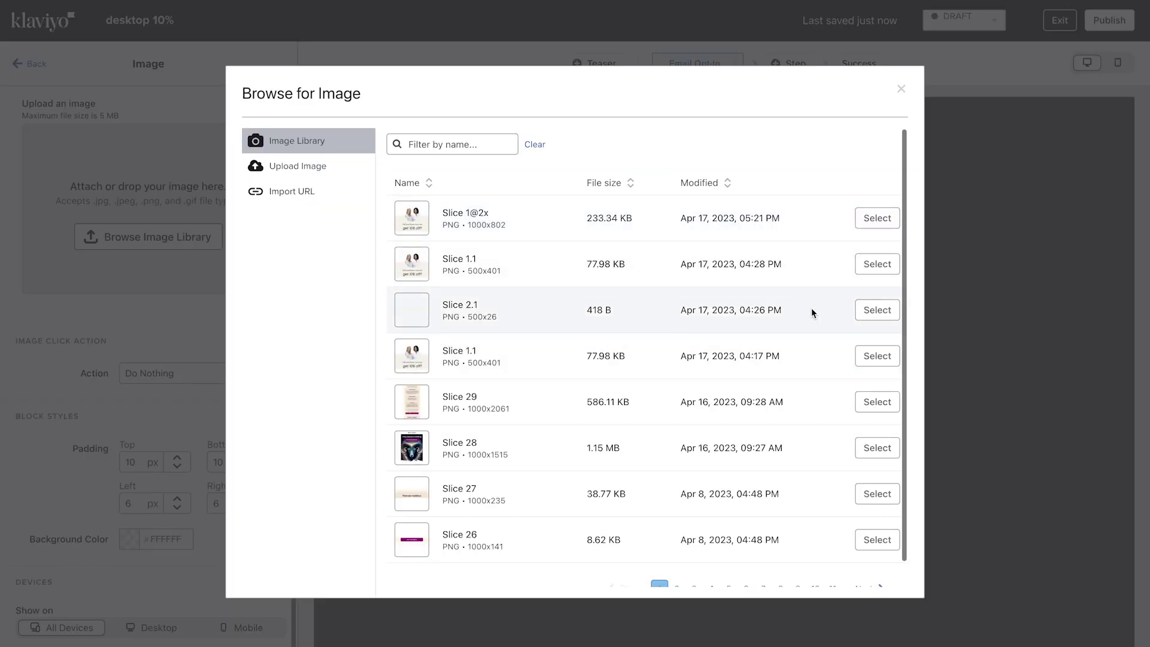
{"action": "left_click", "coordinate": [876, 310]}
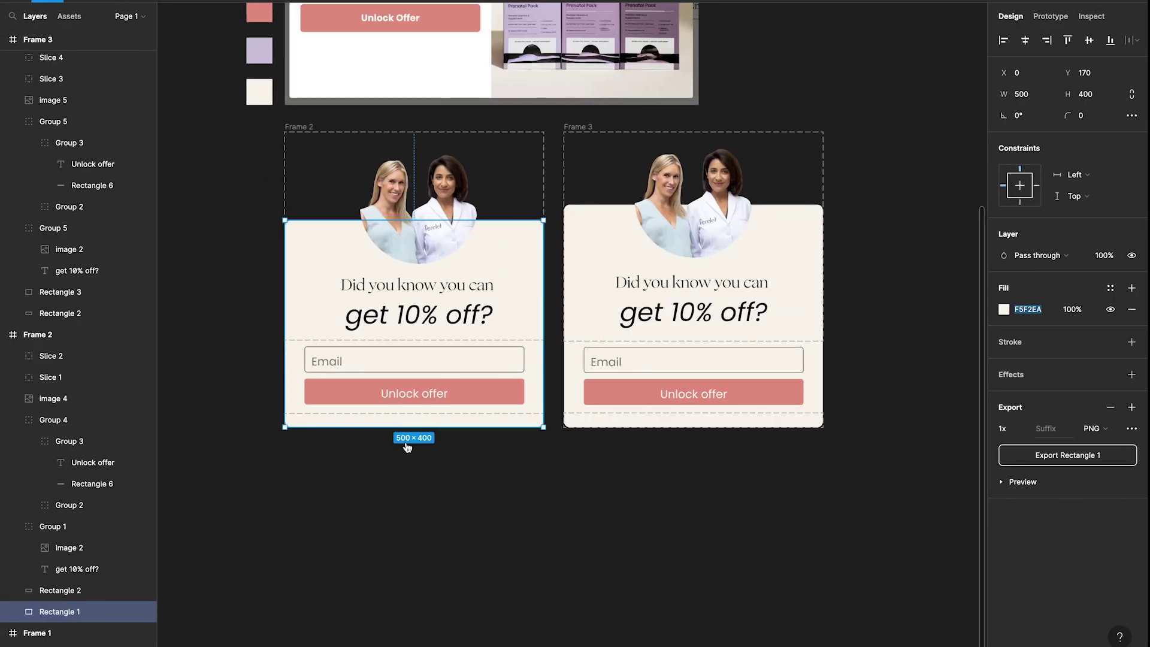
- Add a 1x PNG export setting to Slice 4 at the bottom of Frame 3 in Figma and export the slice
{"action": "left_click", "coordinate": [587, 449]}
{"action": "left_click", "coordinate": [620, 426]}
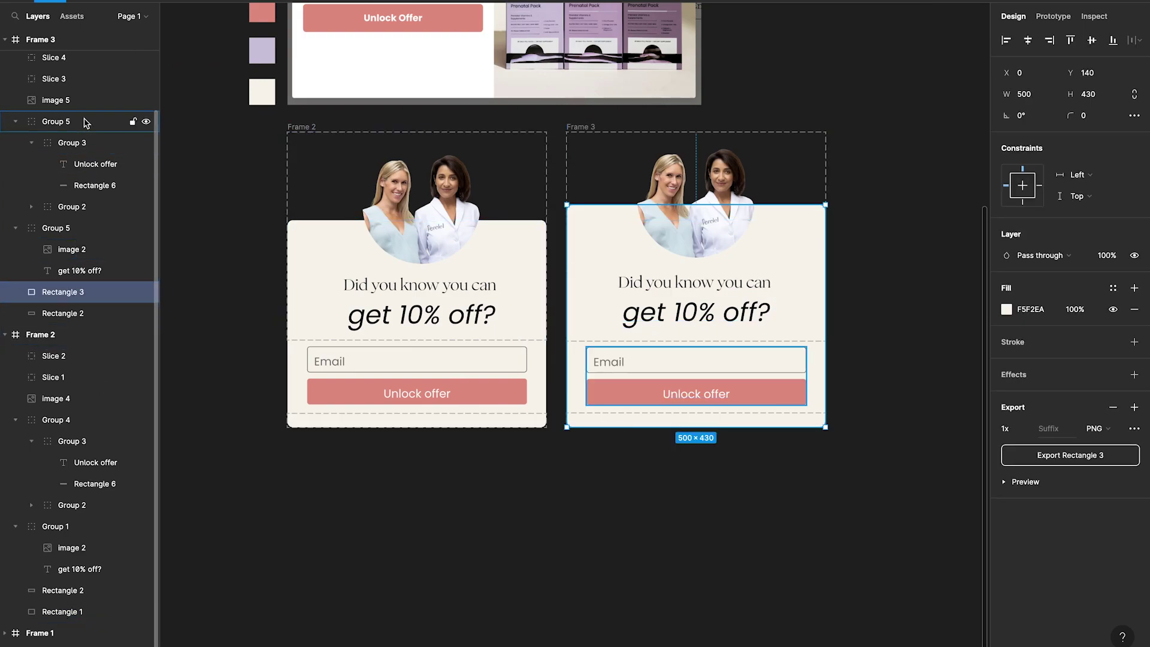
{"action": "scroll", "coordinate": [83, 113], "scroll_direction": "up", "scroll_amount": 1}
{"action": "left_click", "coordinate": [93, 84]}
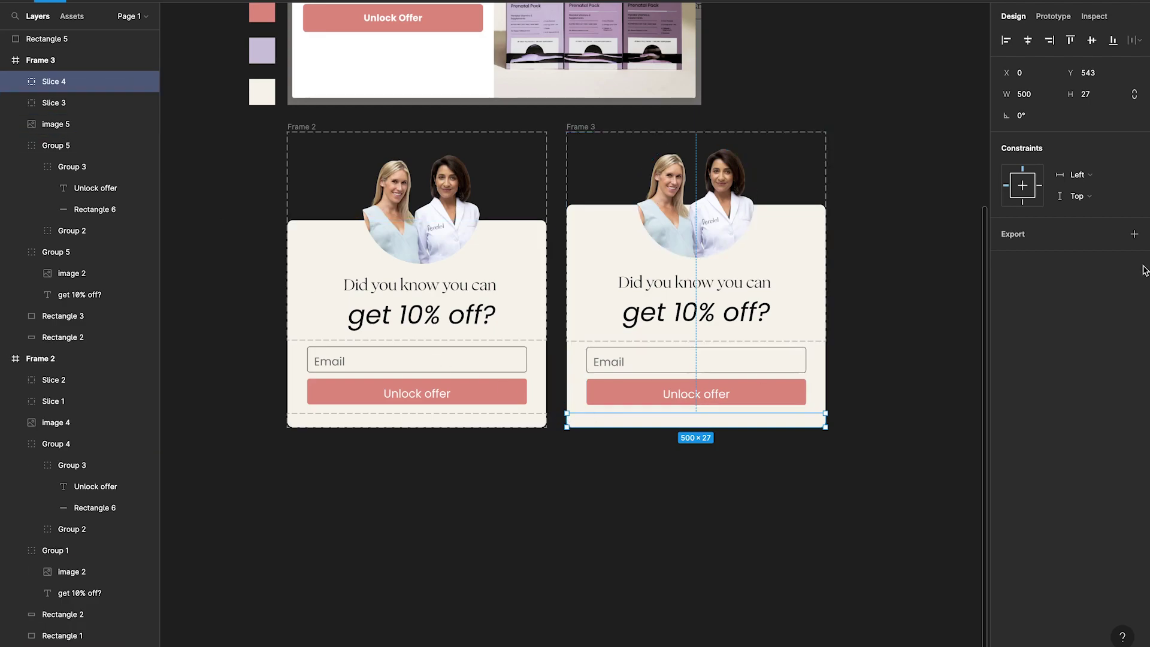
{"action": "left_click", "coordinate": [1132, 236]}
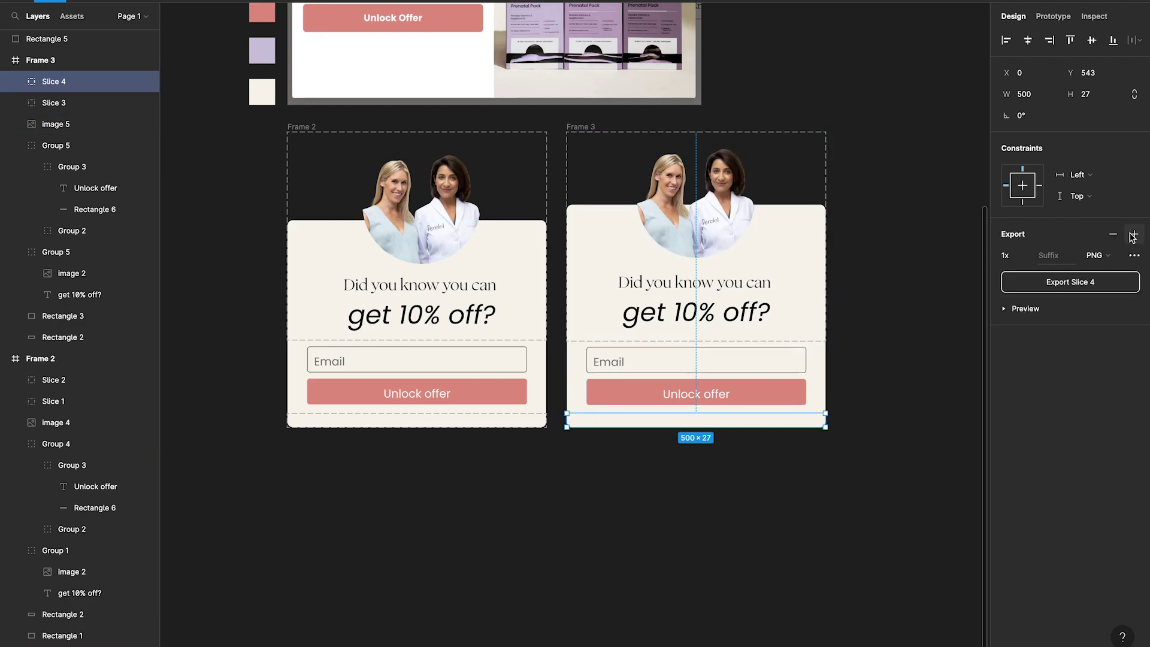
{"action": "left_click", "coordinate": [1018, 256]}
{"action": "left_click", "coordinate": [1026, 287]}
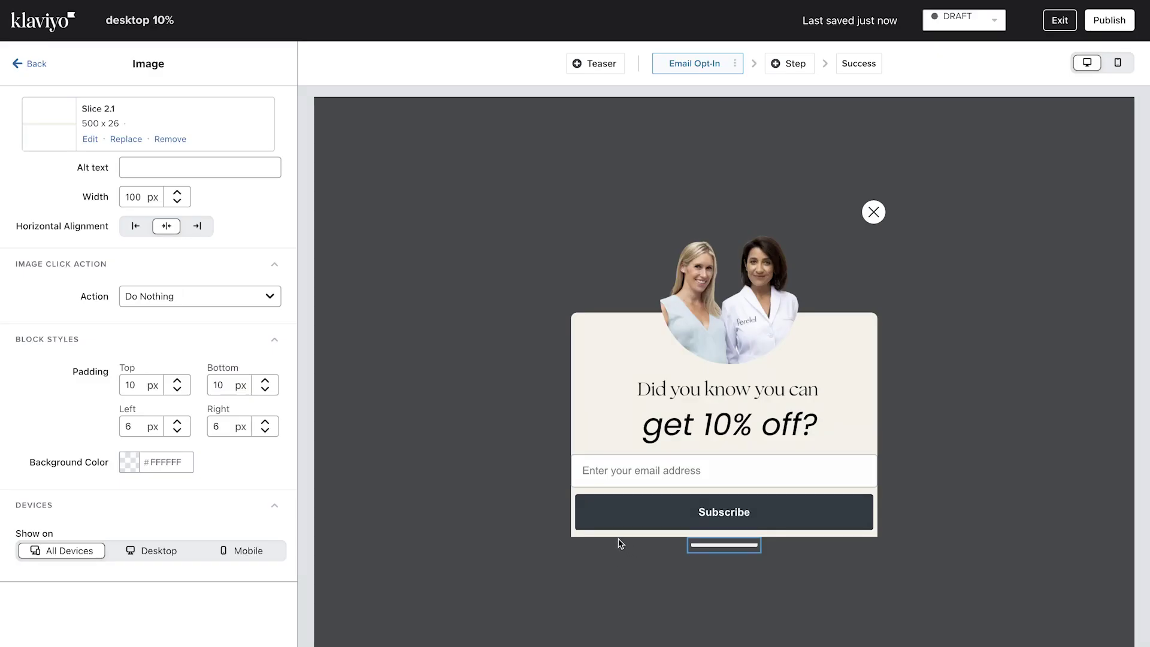
- In Klaviyo, widen the Slice 2.1 image to the full form width and set its four paddings to 0 px
{"action": "left_click", "coordinate": [135, 190]}
{"action": "type", "text": "5"}
{"action": "left_click", "coordinate": [130, 384]}
{"action": "double_click", "coordinate": [131, 384]}
{"action": "type", "text": "0"}
{"action": "key", "text": "Tab"}
{"action": "type", "text": "0"}
{"action": "key", "text": "Tab"}
{"action": "type", "text": "0"}
{"action": "key", "text": "Tab"}
{"action": "type", "text": "0"}
{"action": "left_click", "coordinate": [575, 518]}
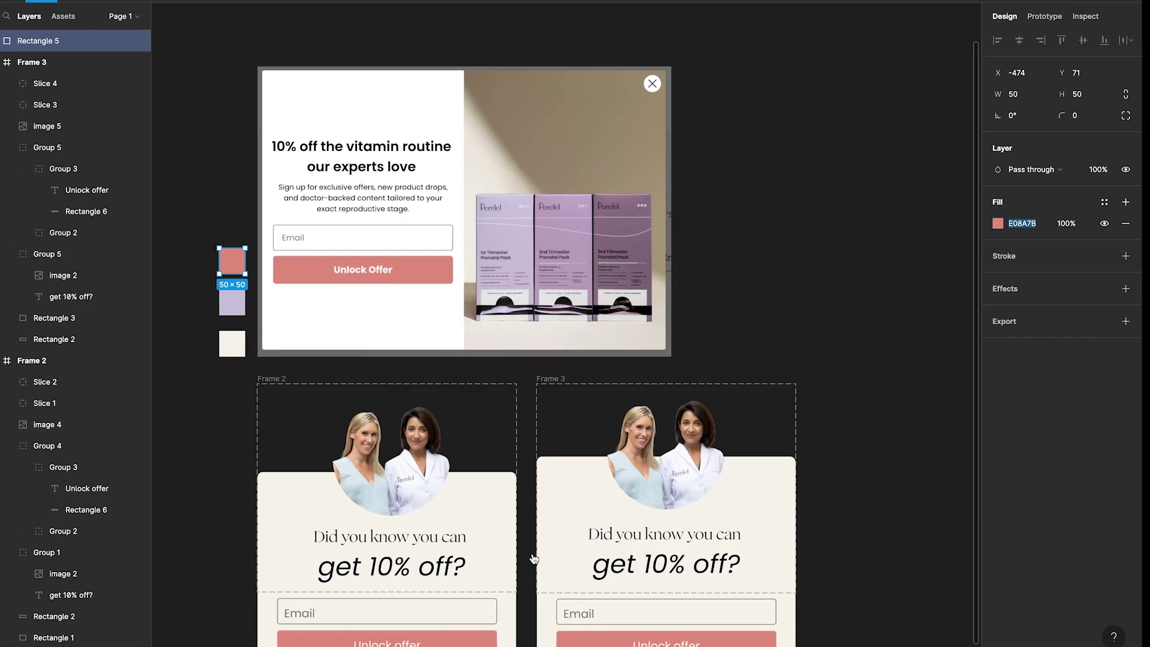
- Set the email input block's padding to 10 px at its bottom and 50 px on its left and right
{"action": "scroll", "coordinate": [514, 551], "scroll_direction": "down", "scroll_amount": 4}
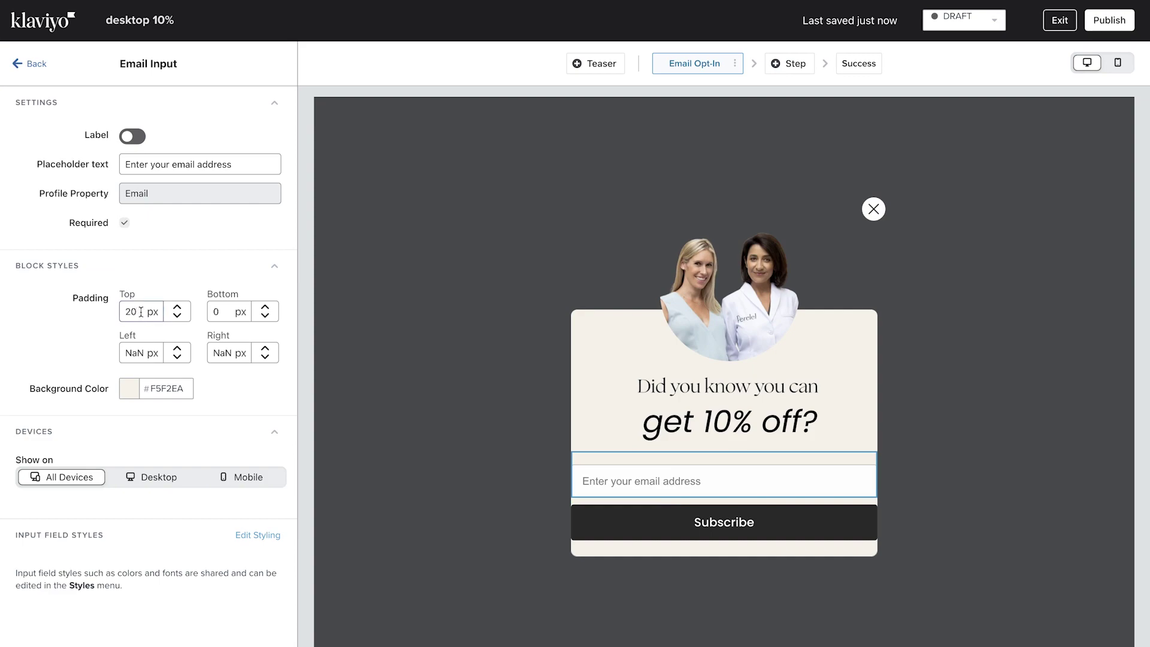
{"action": "left_click", "coordinate": [220, 310]}
{"action": "type", "text": "1"}
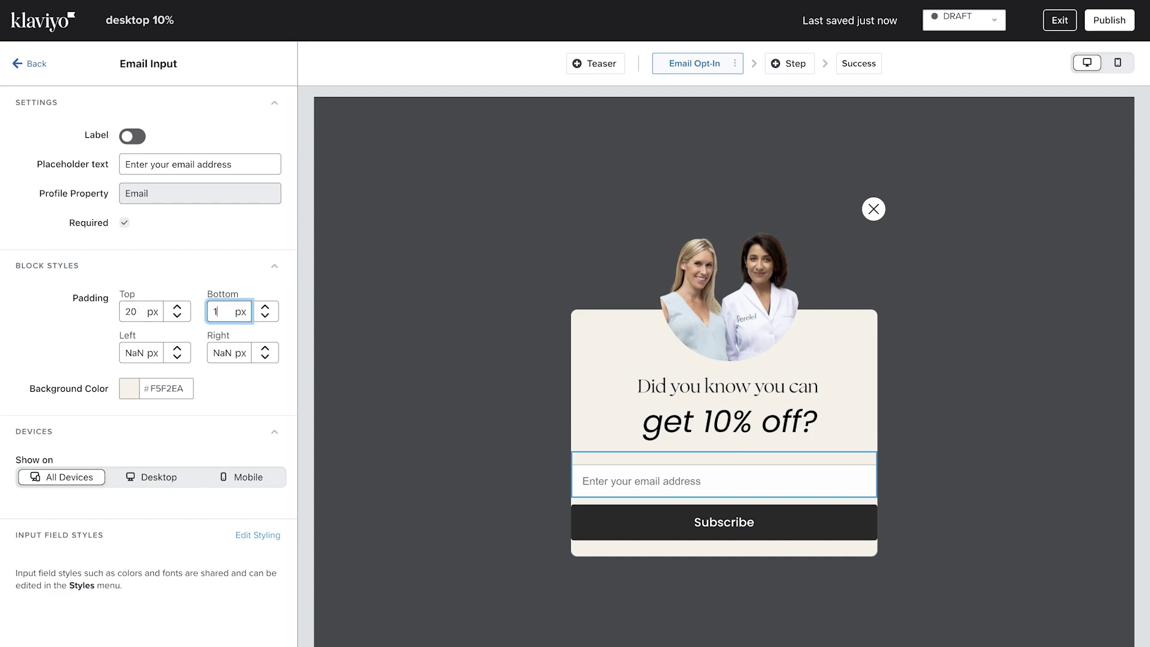
{"action": "type", "text": "0"}
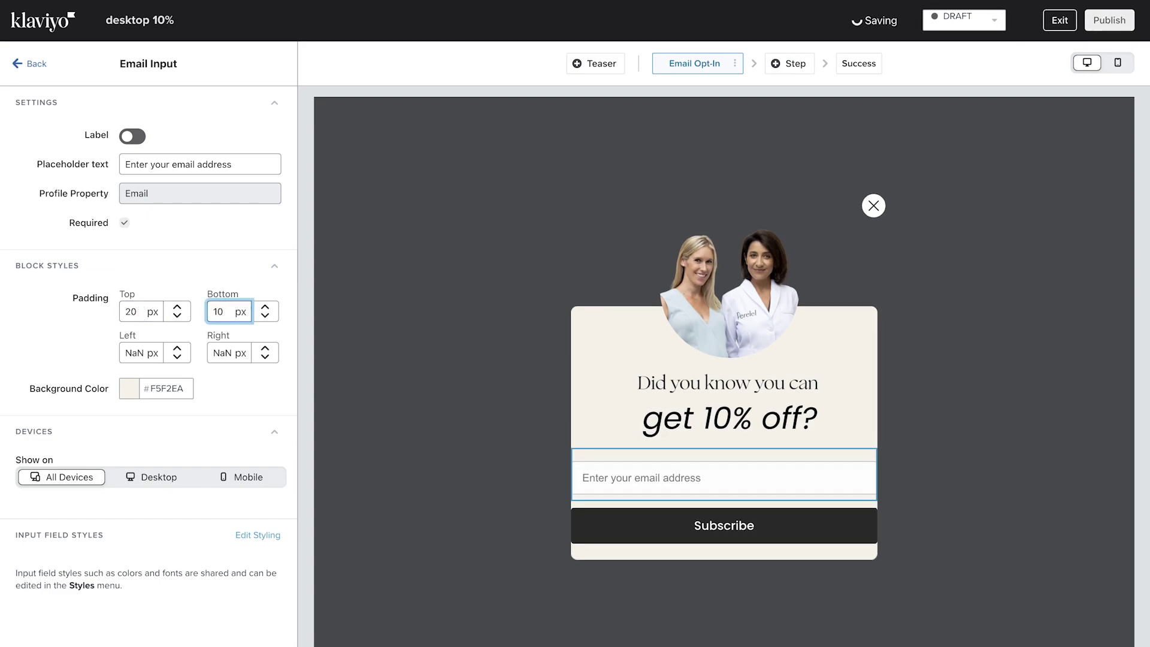
{"action": "double_click", "coordinate": [145, 358]}
{"action": "type", "text": "50"}
{"action": "key", "text": "Tab"}
{"action": "type", "text": "50"}
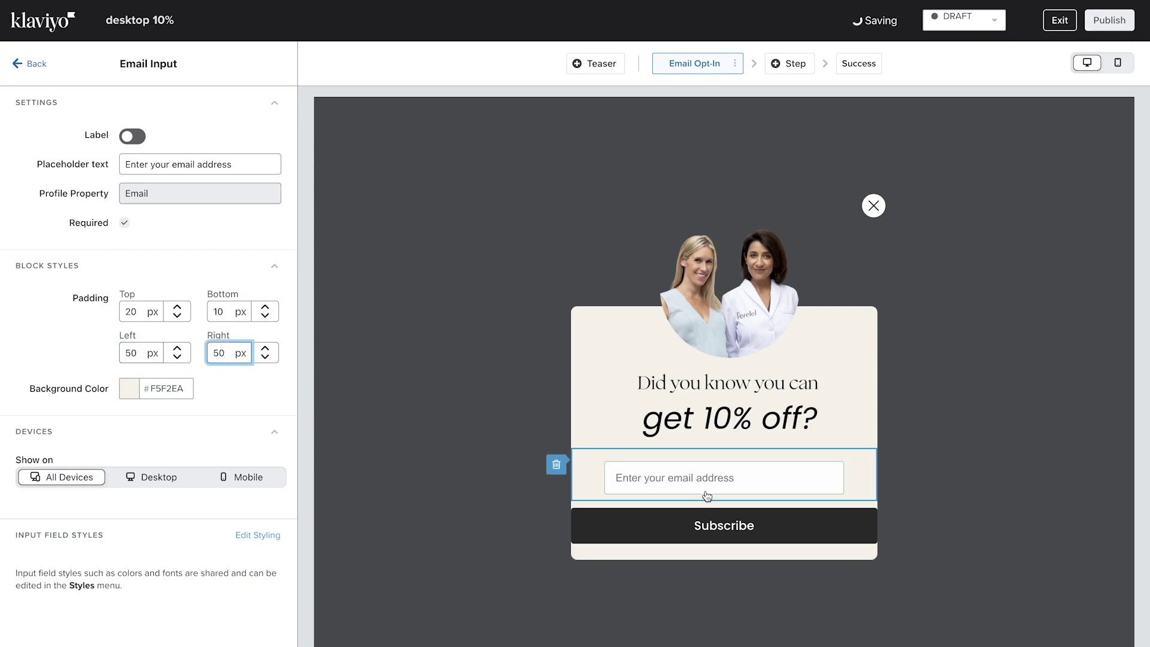
- Change the Subscribe button's text to "Unlock offer"
{"action": "left_click", "coordinate": [662, 535]}
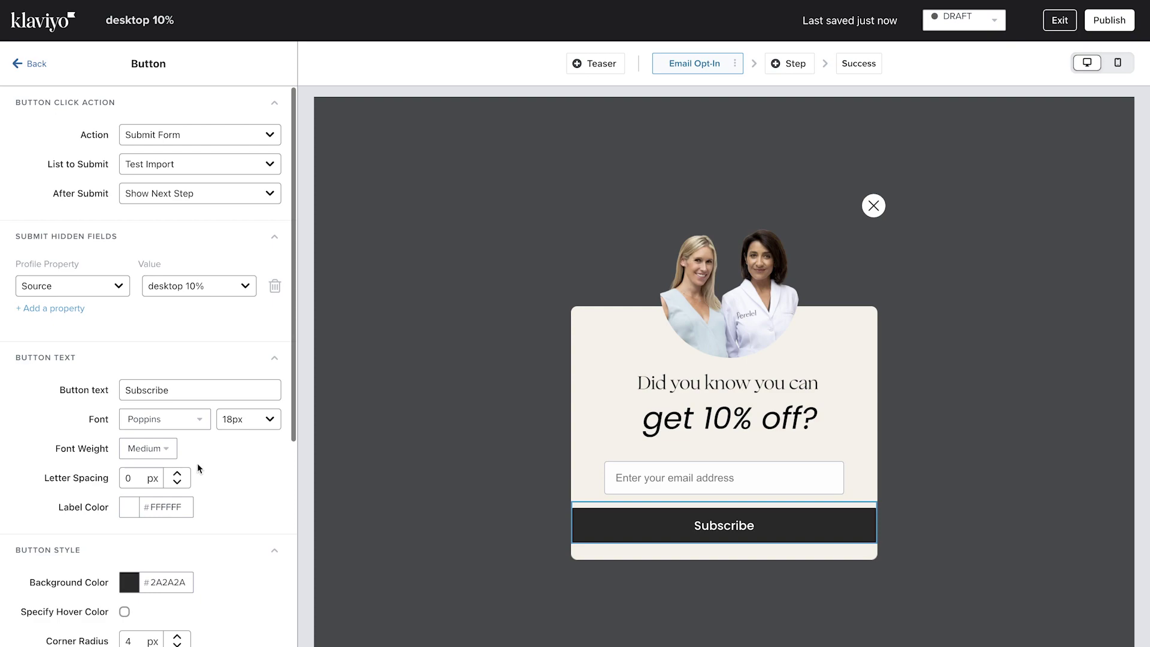
{"action": "left_click", "coordinate": [154, 422]}
{"action": "left_click", "coordinate": [155, 421]}
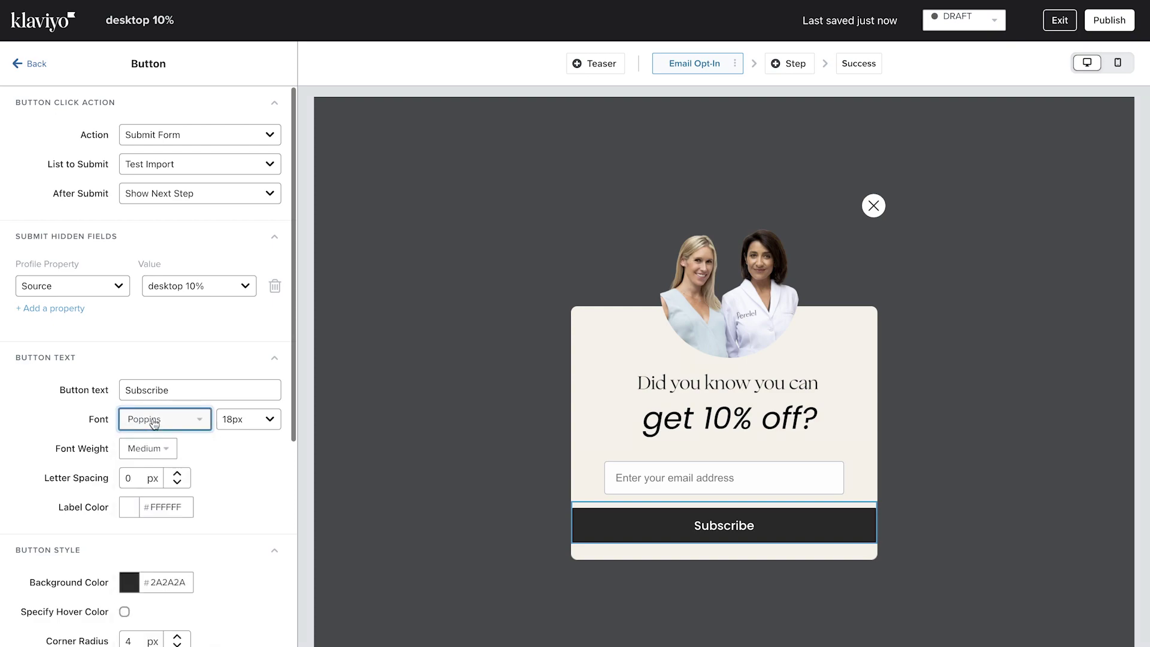
{"action": "scroll", "coordinate": [177, 469], "scroll_direction": "down", "scroll_amount": 1}
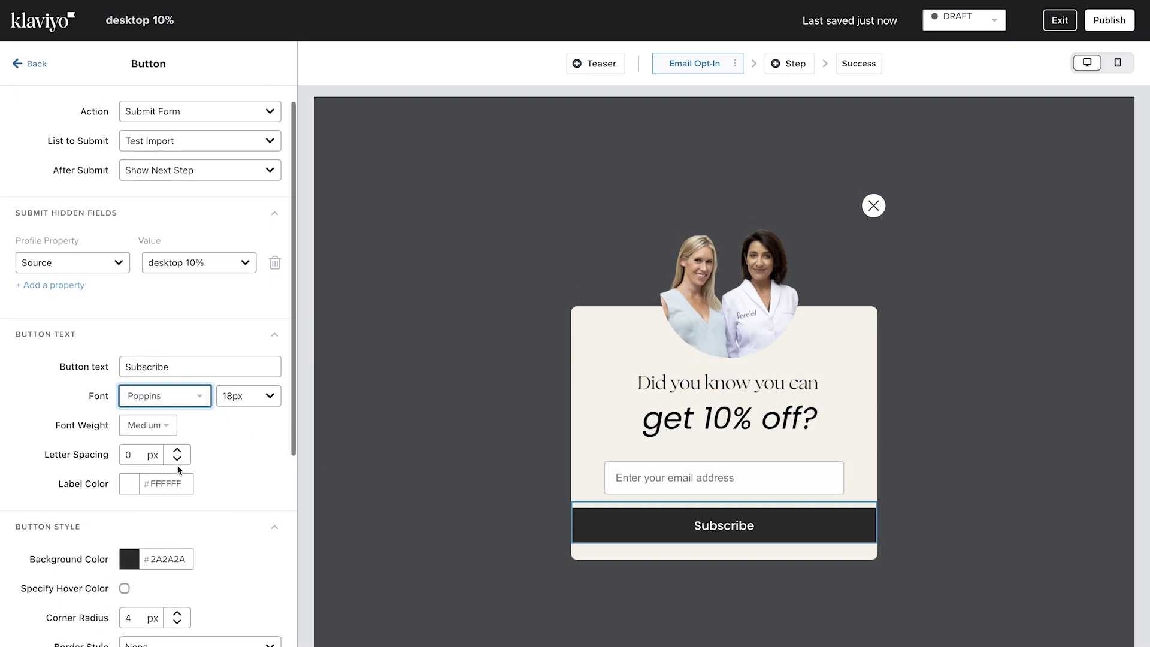
{"action": "left_click", "coordinate": [170, 367]}
{"action": "double_click", "coordinate": [170, 370]}
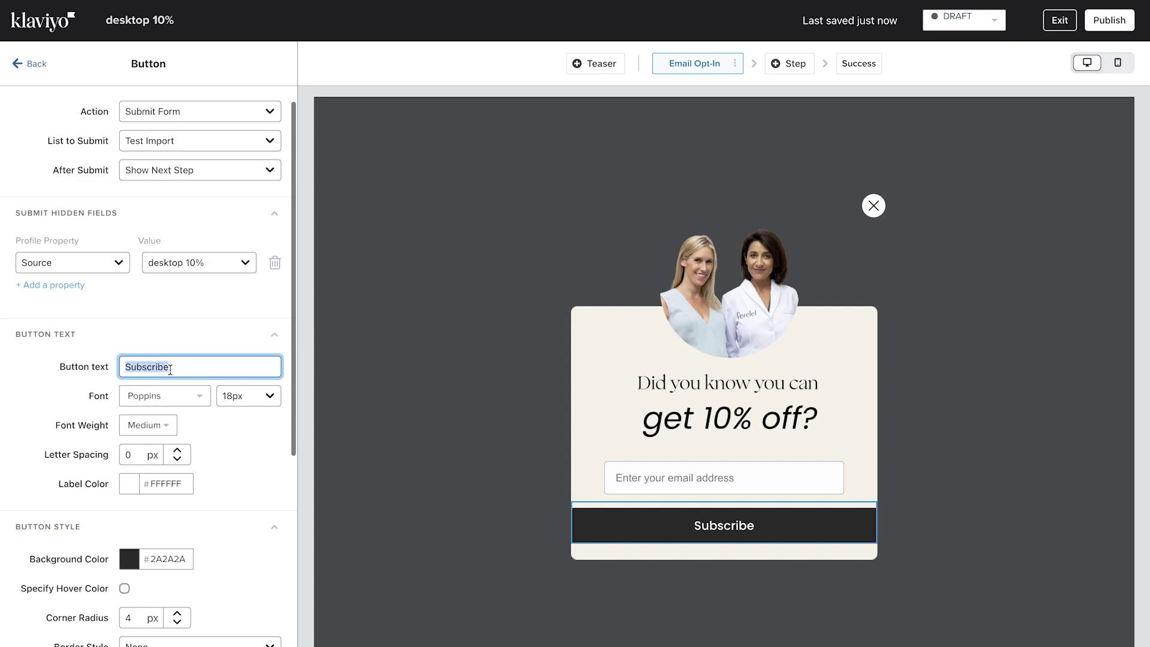
{"action": "type", "text": "Unc"}
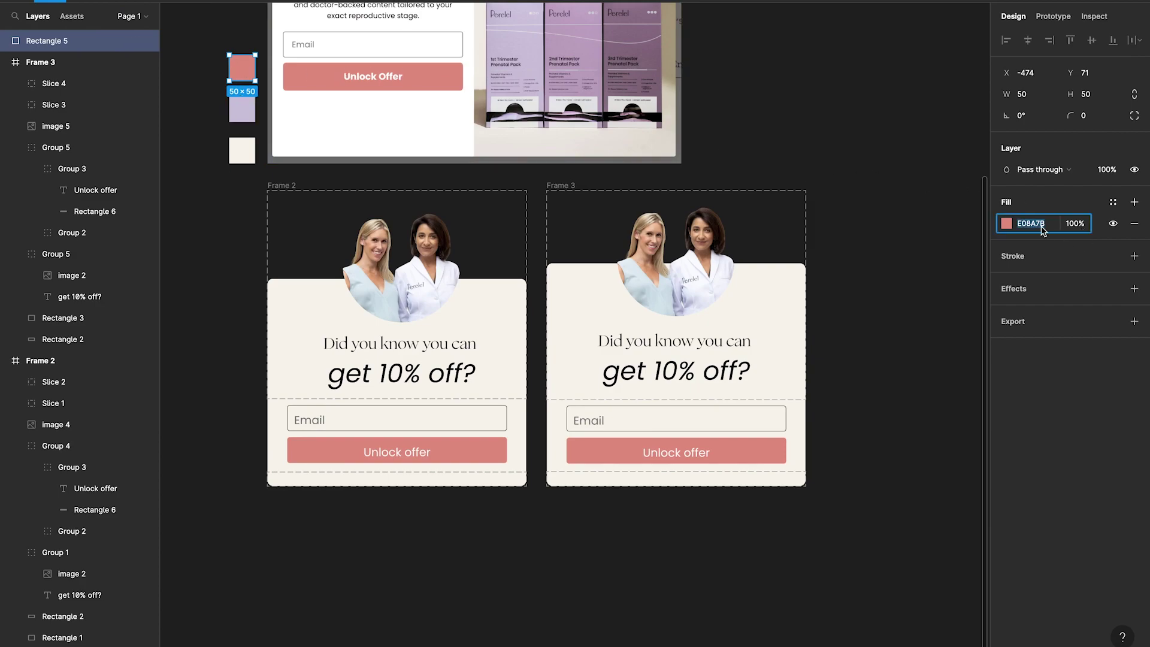
- Return from Figma to Klaviyo and set the Unlock offer button's own background colour to E08A7B
{"action": "key", "text": "ctrl+Right"}
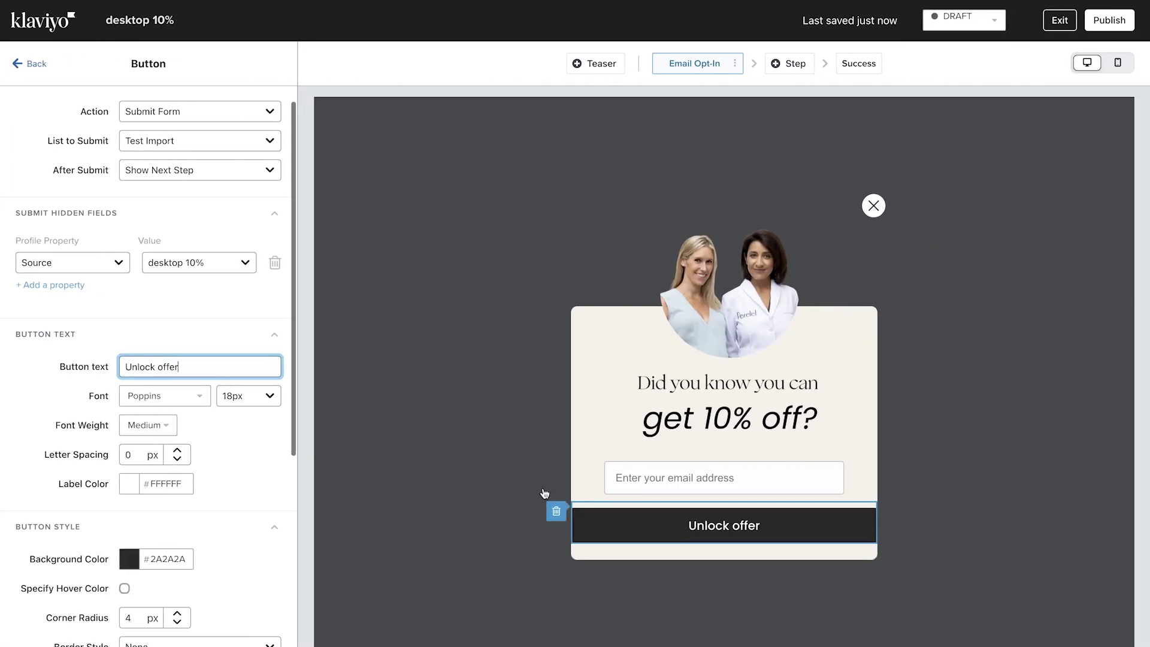
{"action": "left_click", "coordinate": [171, 558]}
{"action": "double_click", "coordinate": [171, 558]}
{"action": "key", "text": "ctrl+v"}
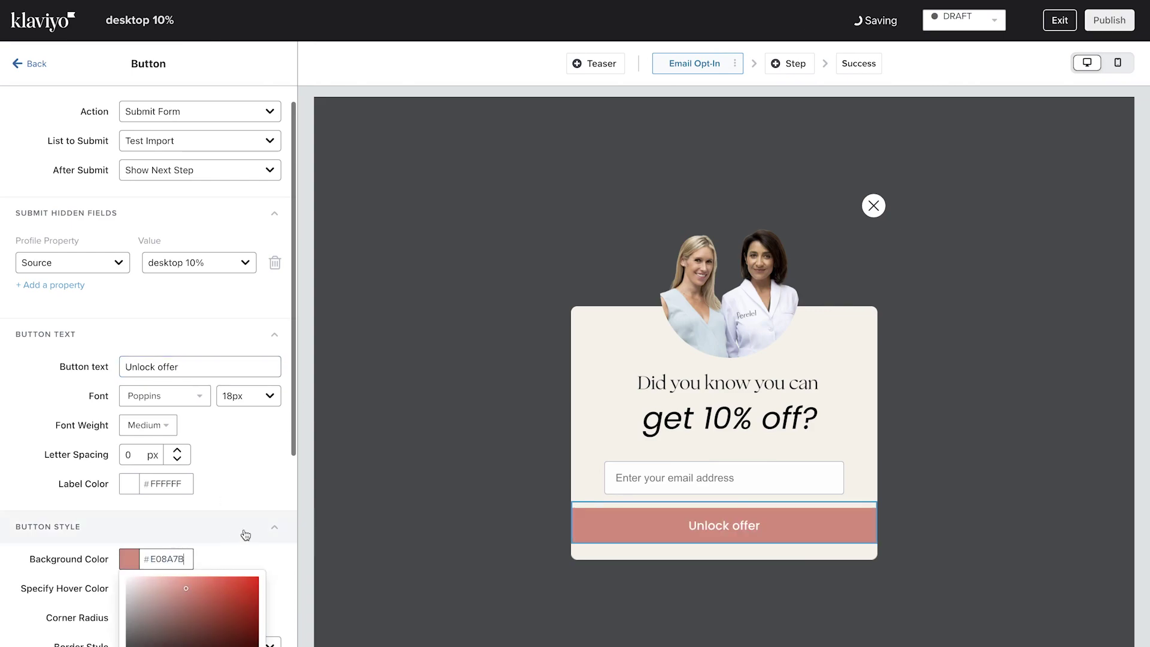
{"action": "left_click", "coordinate": [243, 534]}
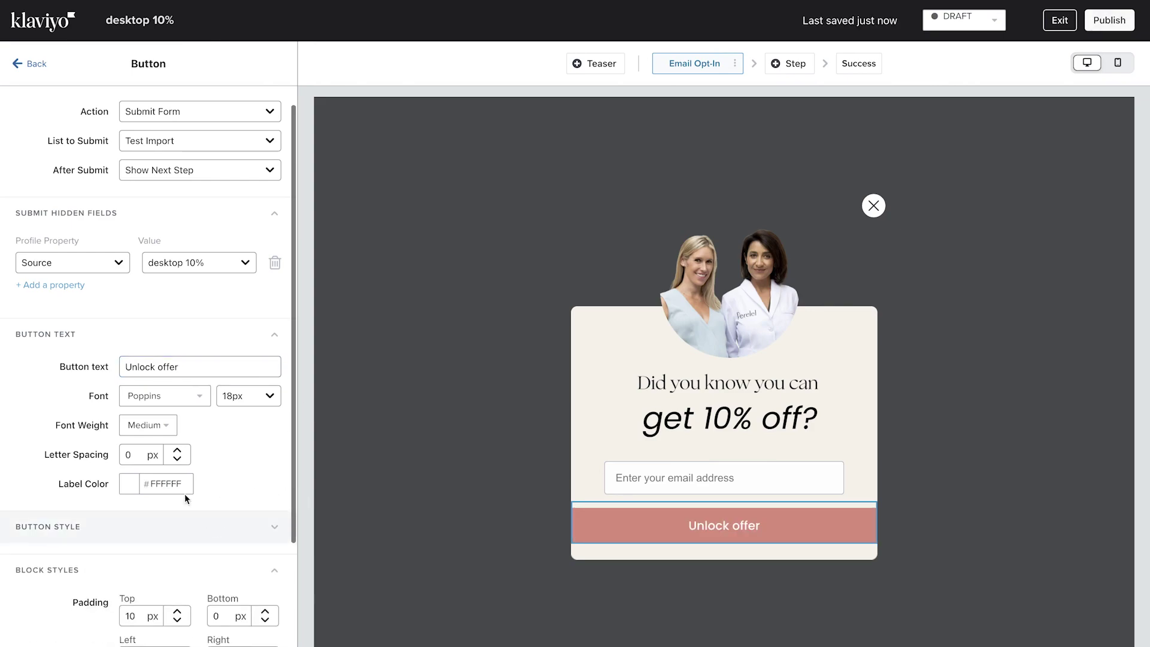
- Set the Unlock offer button block's left and right padding to 50 px
{"action": "scroll", "coordinate": [174, 516], "scroll_direction": "down", "scroll_amount": 2}
{"action": "key", "text": "Tab"}
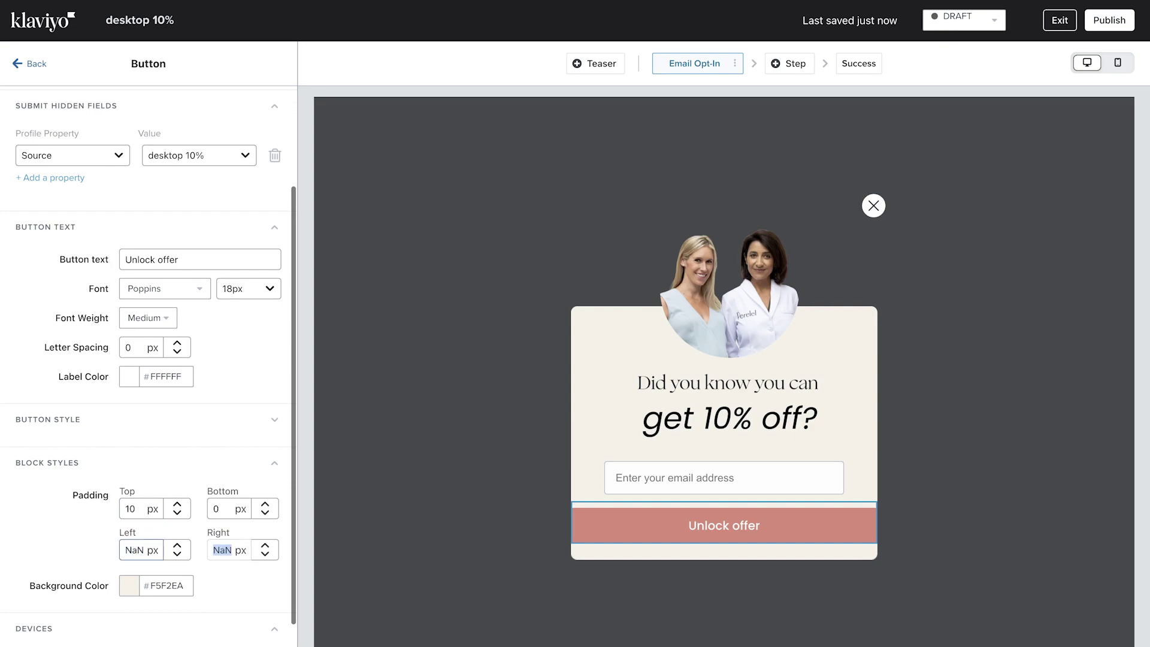
{"action": "type", "text": "50"}
{"action": "double_click", "coordinate": [128, 550]}
{"action": "type", "text": "50"}
{"action": "left_click", "coordinate": [992, 402]}
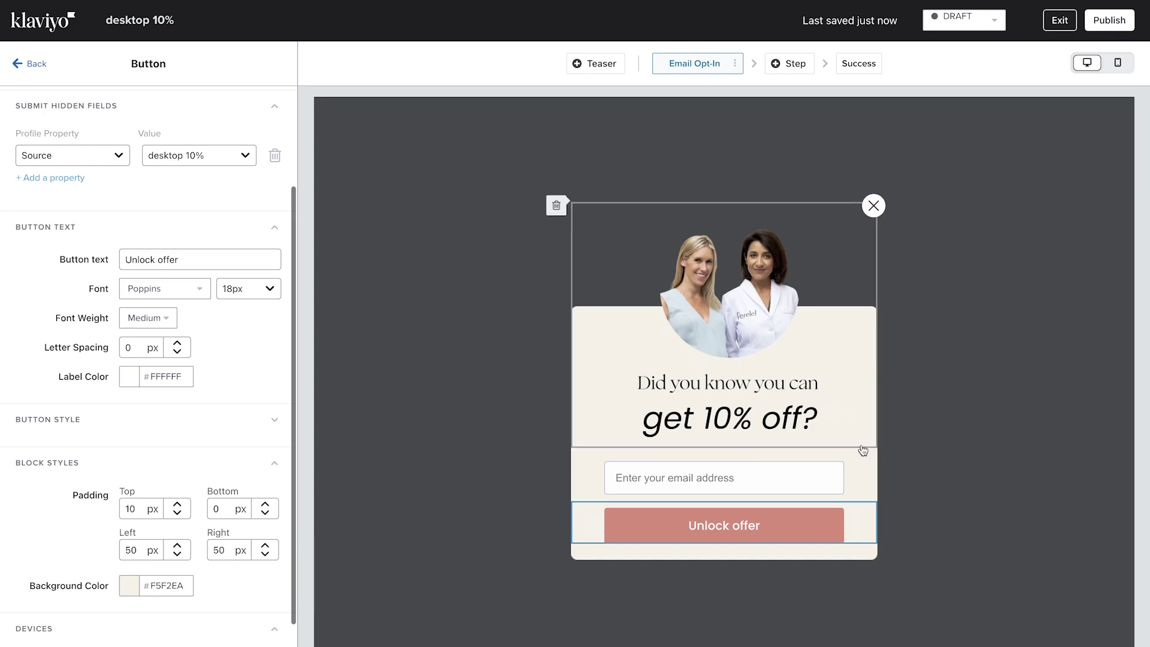
- Reduce the email input block's top padding to 10 px and close its settings
{"action": "left_click", "coordinate": [777, 456]}
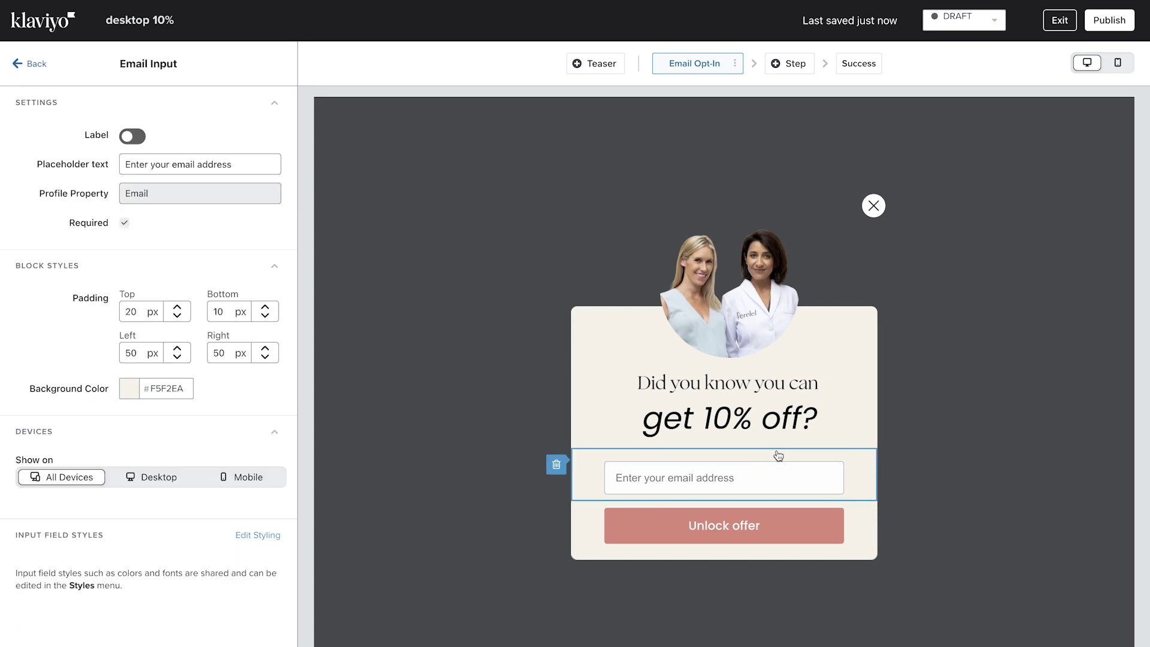
{"action": "left_click", "coordinate": [127, 309]}
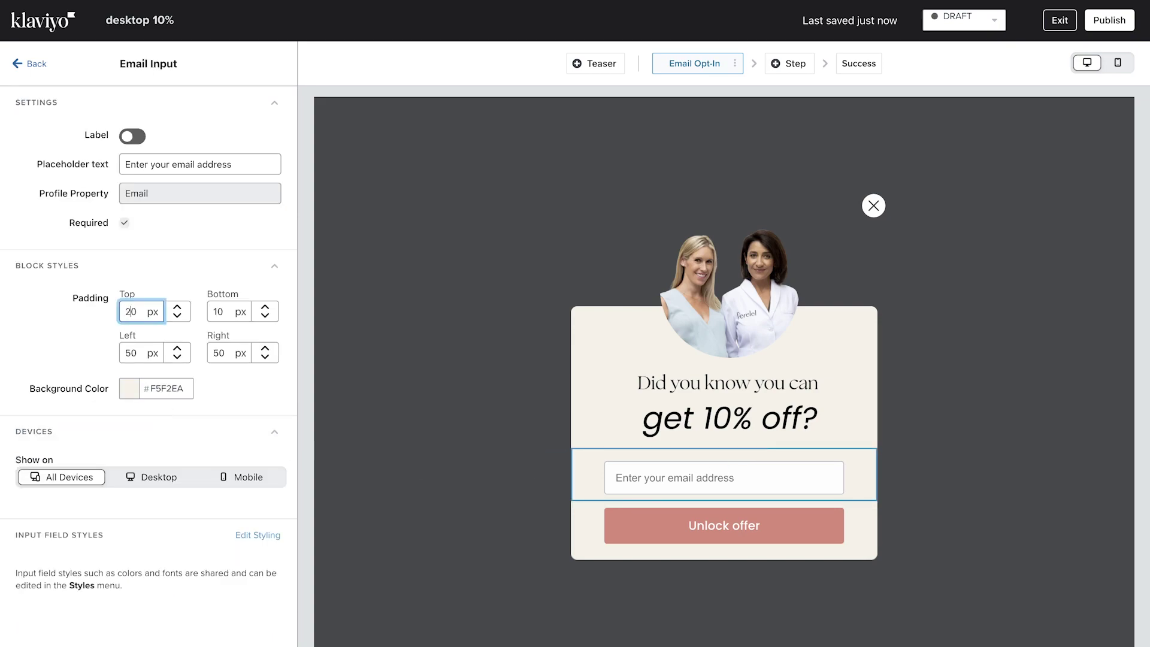
{"action": "type", "text": "1"}
{"action": "left_click", "coordinate": [503, 418]}
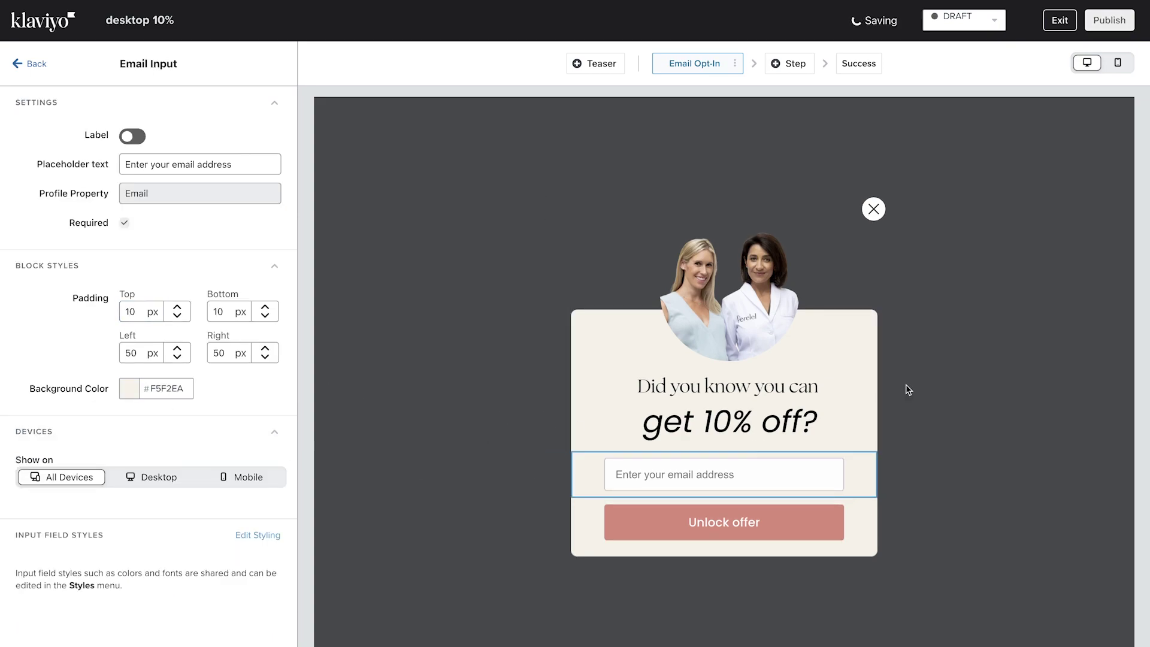
{"action": "left_click", "coordinate": [497, 351]}
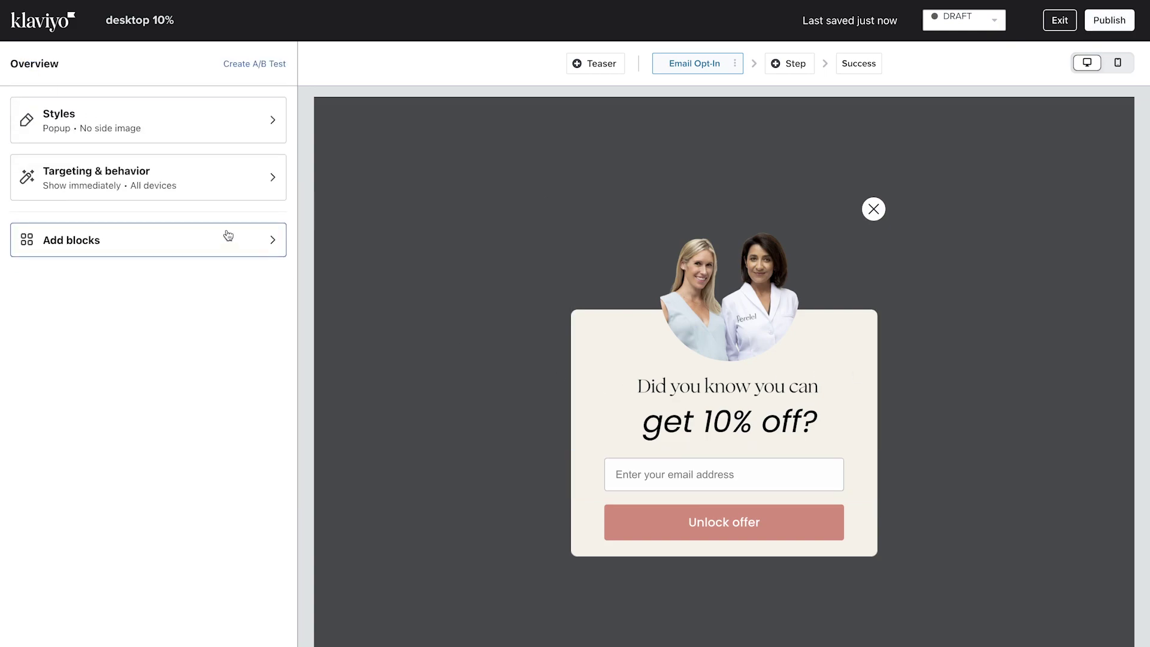
- Preview the form as mobile-only in the Targeting & behavior settings and set it to show on Desktop only
{"action": "left_click", "coordinate": [245, 188]}
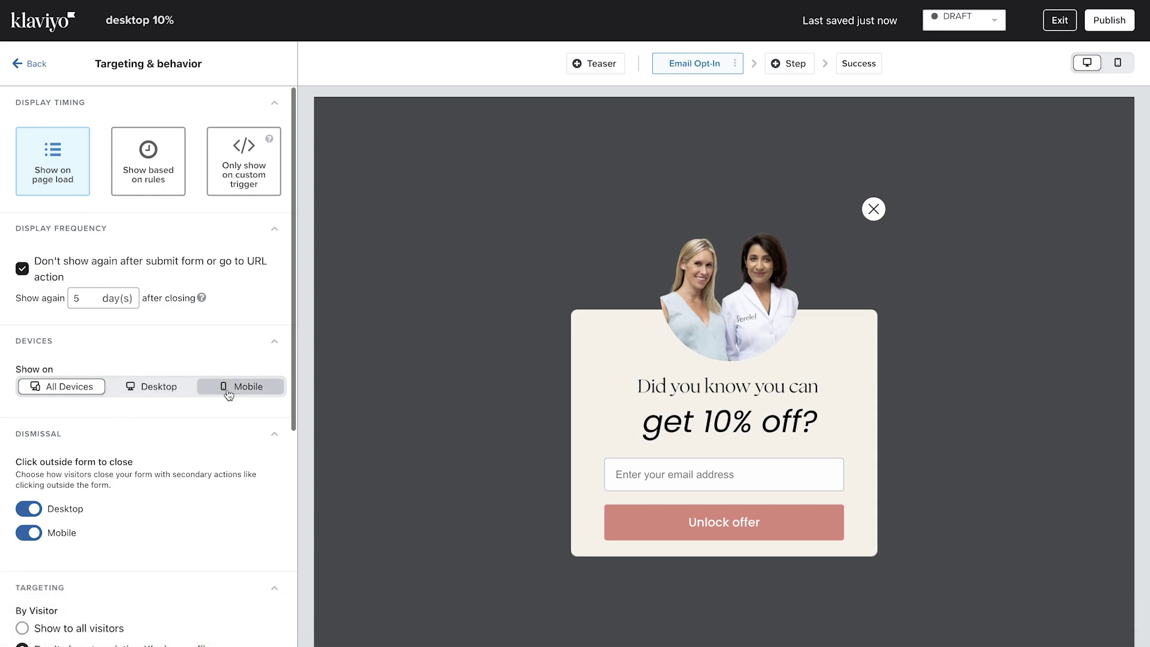
{"action": "left_click_drag", "start_coordinate": [21, 371], "coordinate": [94, 370]}
{"action": "left_click", "coordinate": [251, 388]}
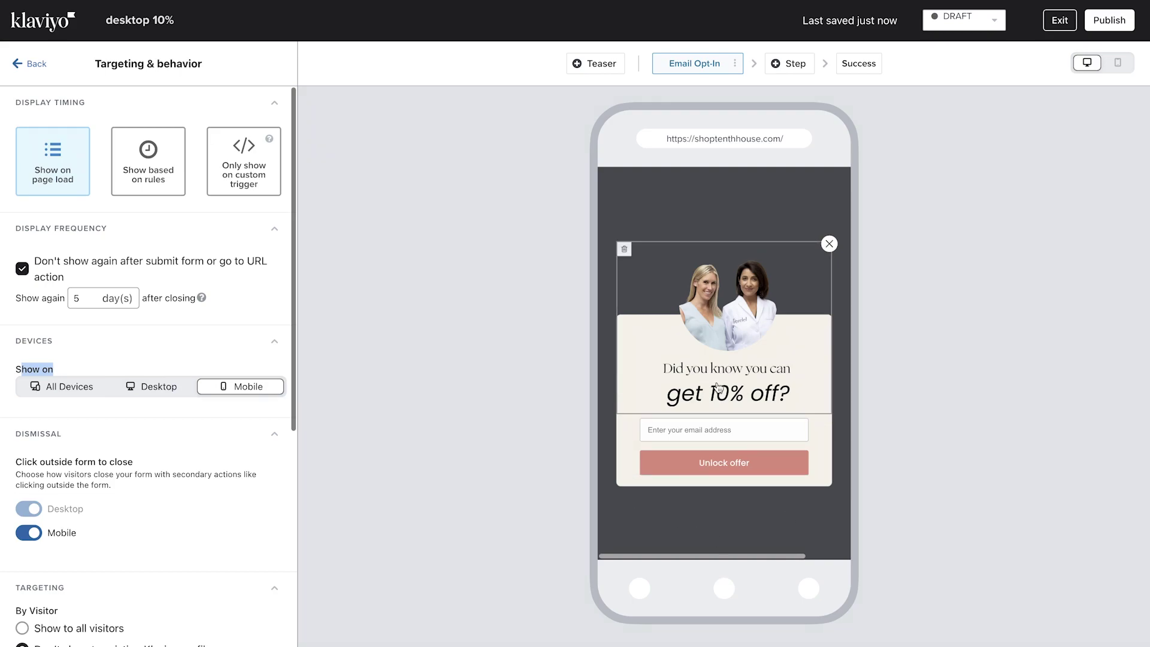
{"action": "left_click", "coordinate": [157, 387]}
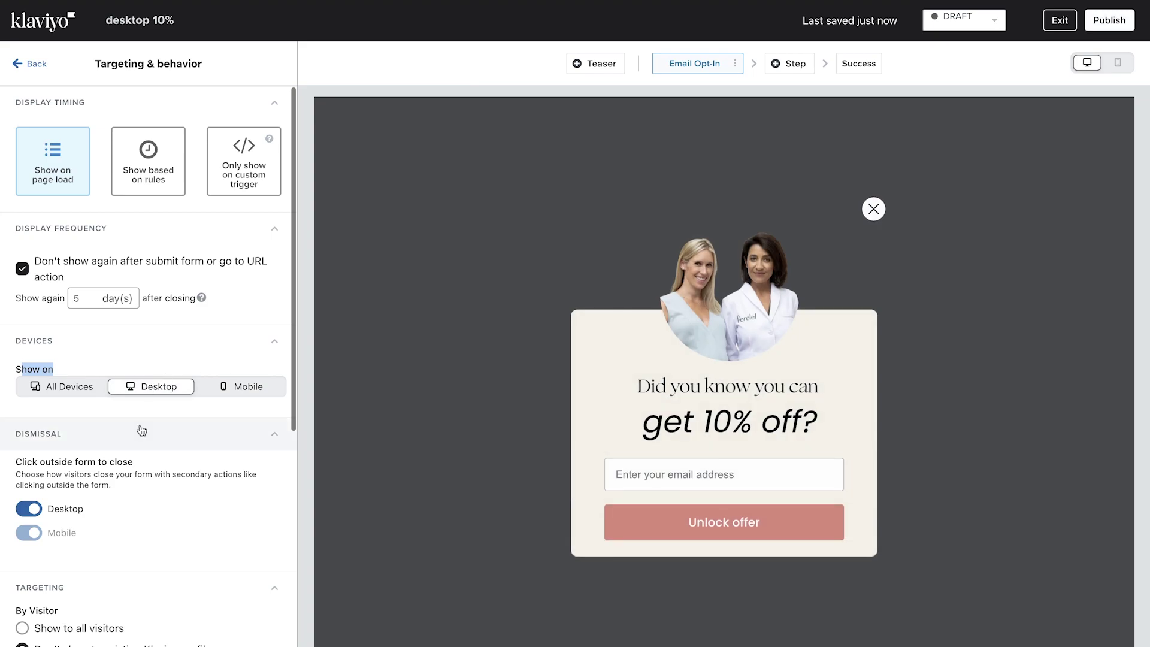
- Review the visitor, URL and location targeting options and change the display timing to Show based on rules
{"action": "scroll", "coordinate": [141, 431], "scroll_direction": "down", "scroll_amount": 5}
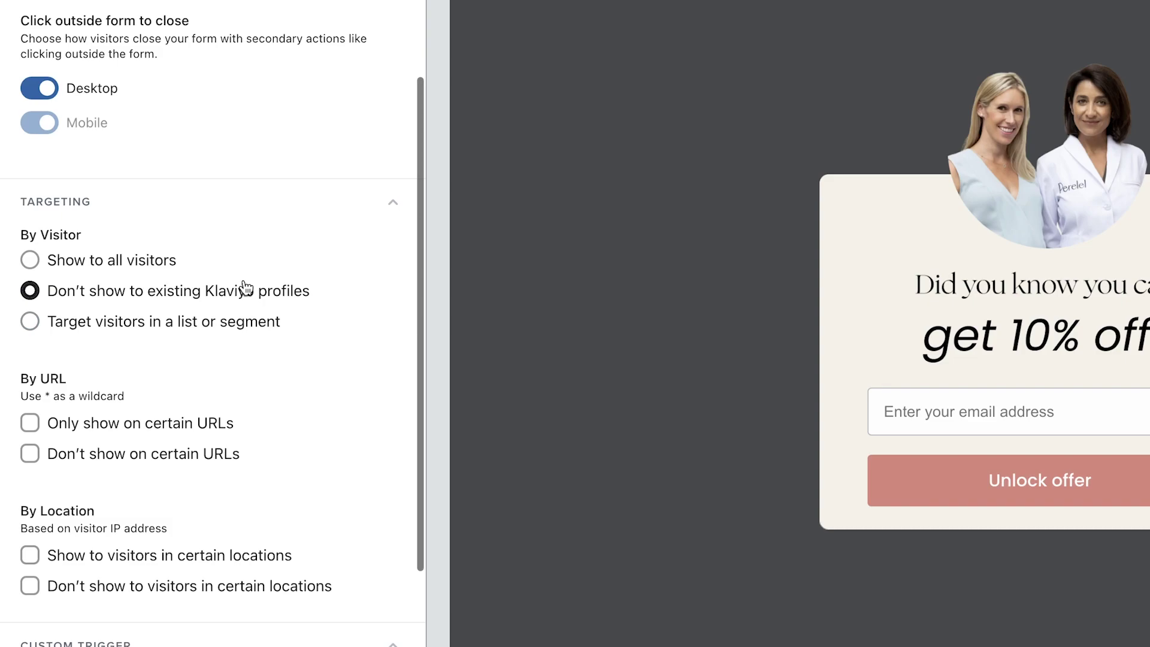
{"action": "scroll", "coordinate": [134, 403], "scroll_direction": "down", "scroll_amount": 3}
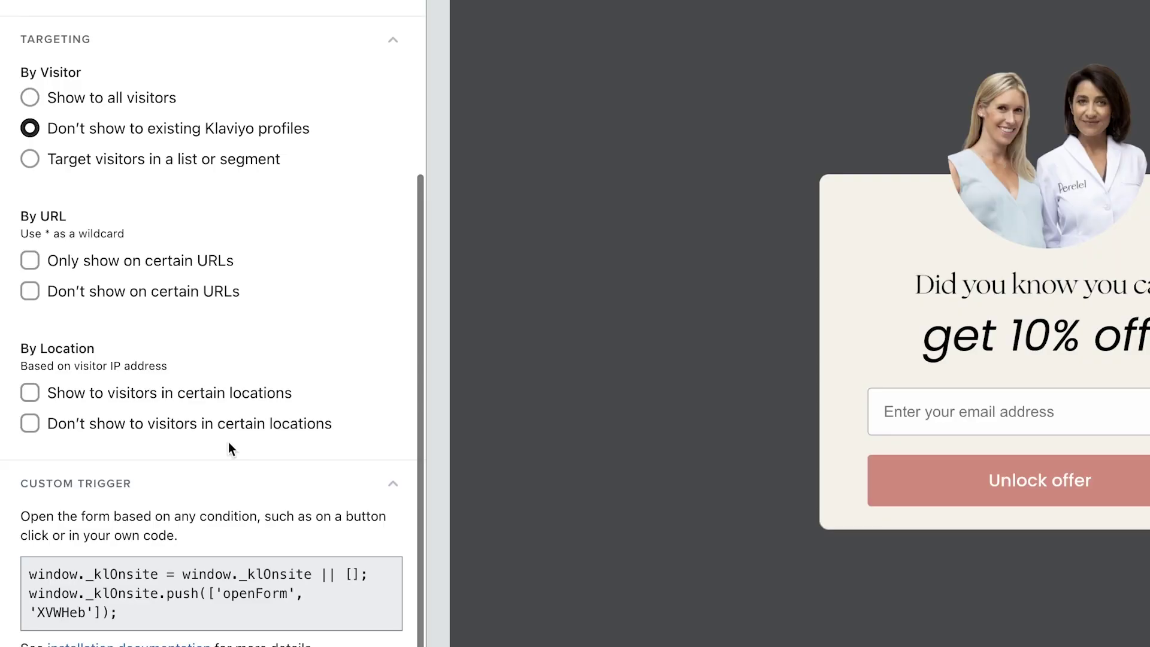
{"action": "scroll", "coordinate": [229, 448], "scroll_direction": "up", "scroll_amount": 3}
{"action": "scroll", "coordinate": [228, 448], "scroll_direction": "down", "scroll_amount": 3}
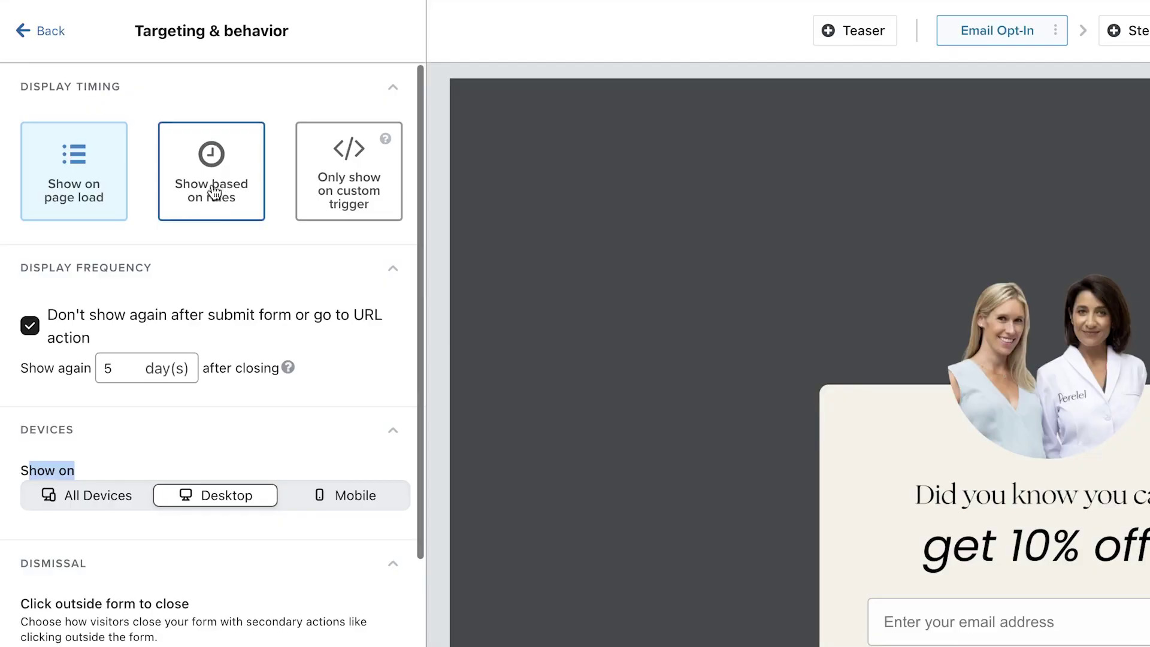
{"action": "left_click", "coordinate": [69, 158]}
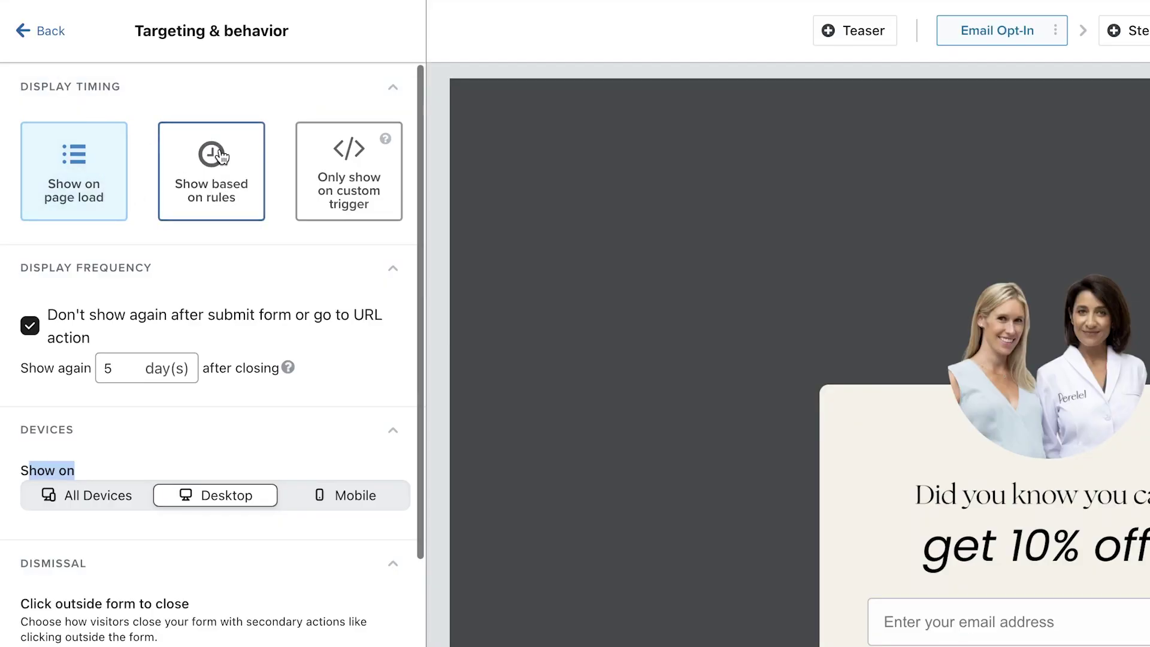
{"action": "left_click", "coordinate": [236, 169]}
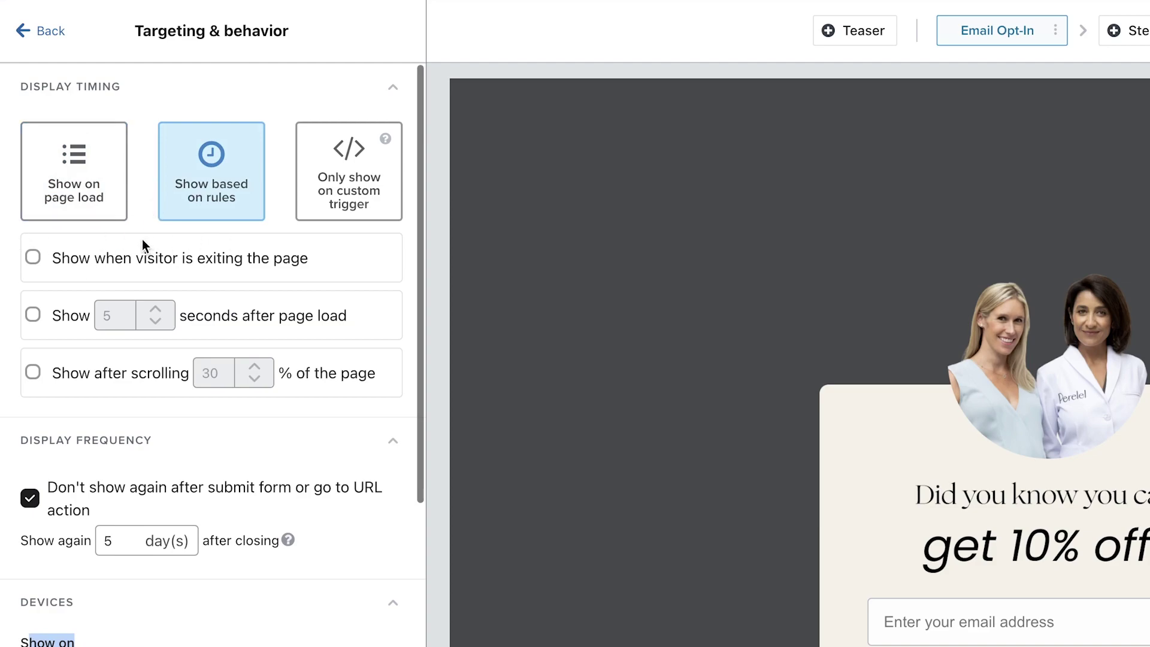
- Try the exit-intent display rule and replace it with showing the form 5 seconds after page load
{"action": "left_click", "coordinate": [48, 262]}
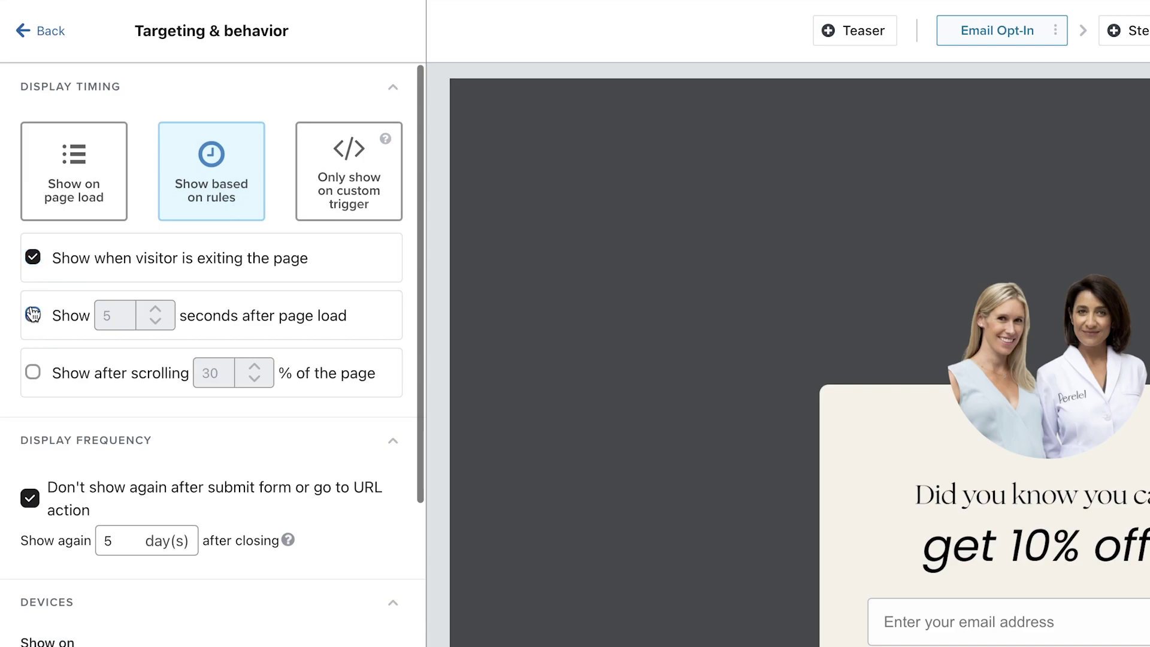
{"action": "left_click", "coordinate": [33, 315]}
{"action": "left_click", "coordinate": [32, 257]}
{"action": "left_click", "coordinate": [108, 315]}
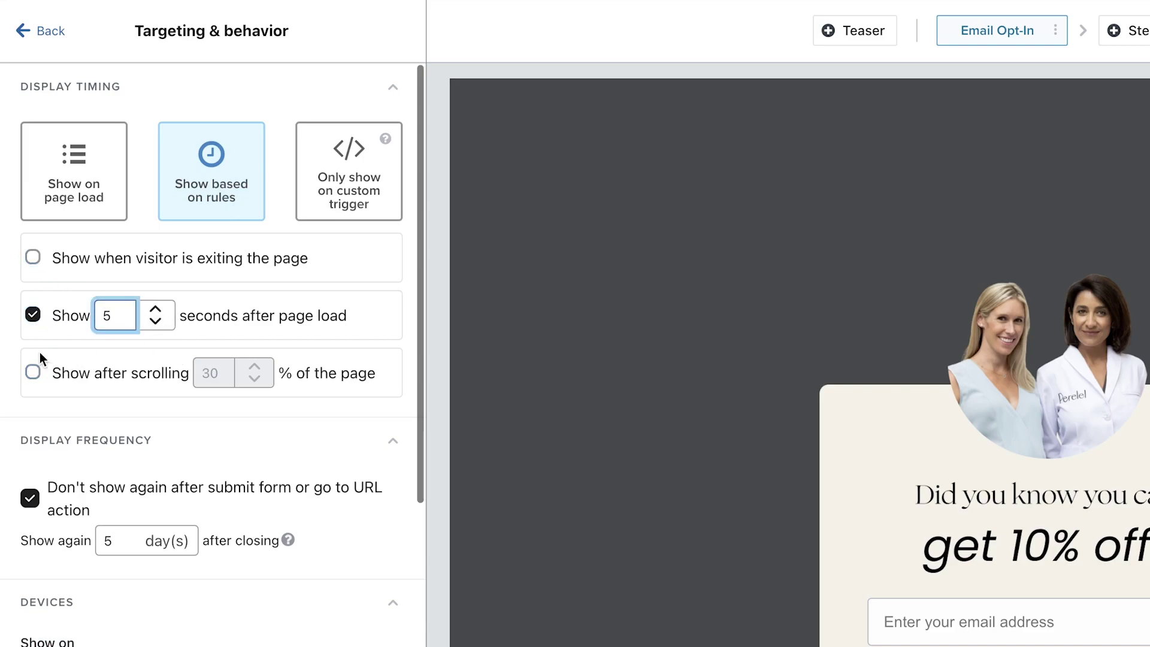
- Replace the page-load delay rule with showing the form after scrolling 50% of the page
{"action": "left_click", "coordinate": [60, 384]}
{"action": "left_click", "coordinate": [211, 381]}
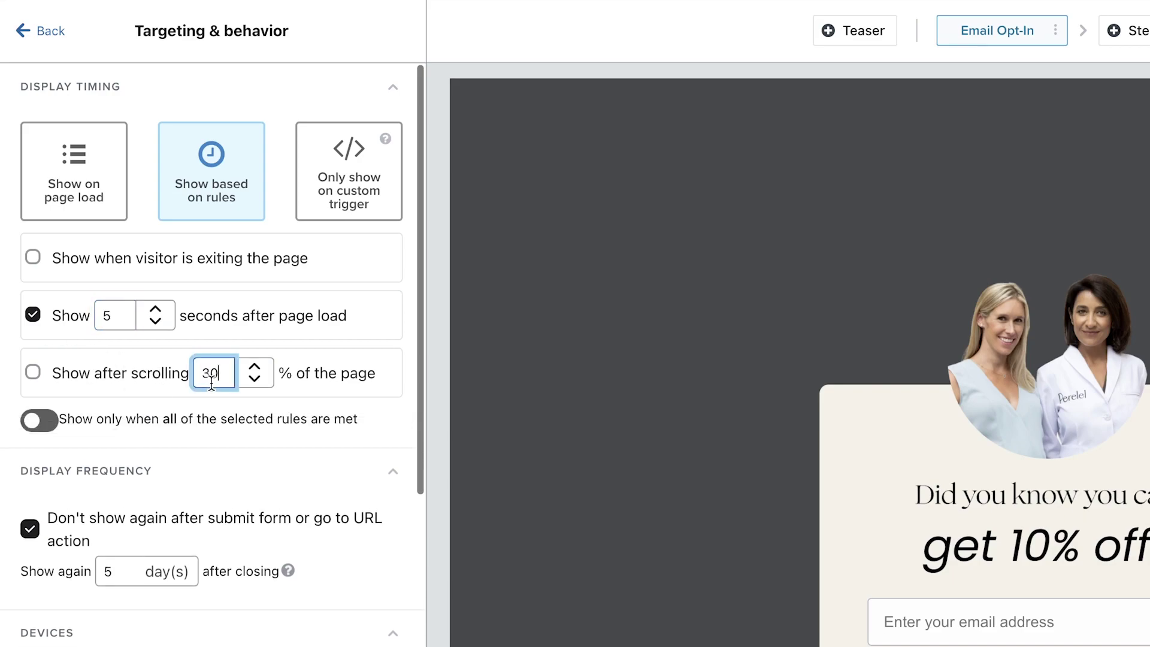
{"action": "type", "text": "50"}
{"action": "left_click", "coordinate": [32, 372]}
{"action": "left_click", "coordinate": [33, 315]}
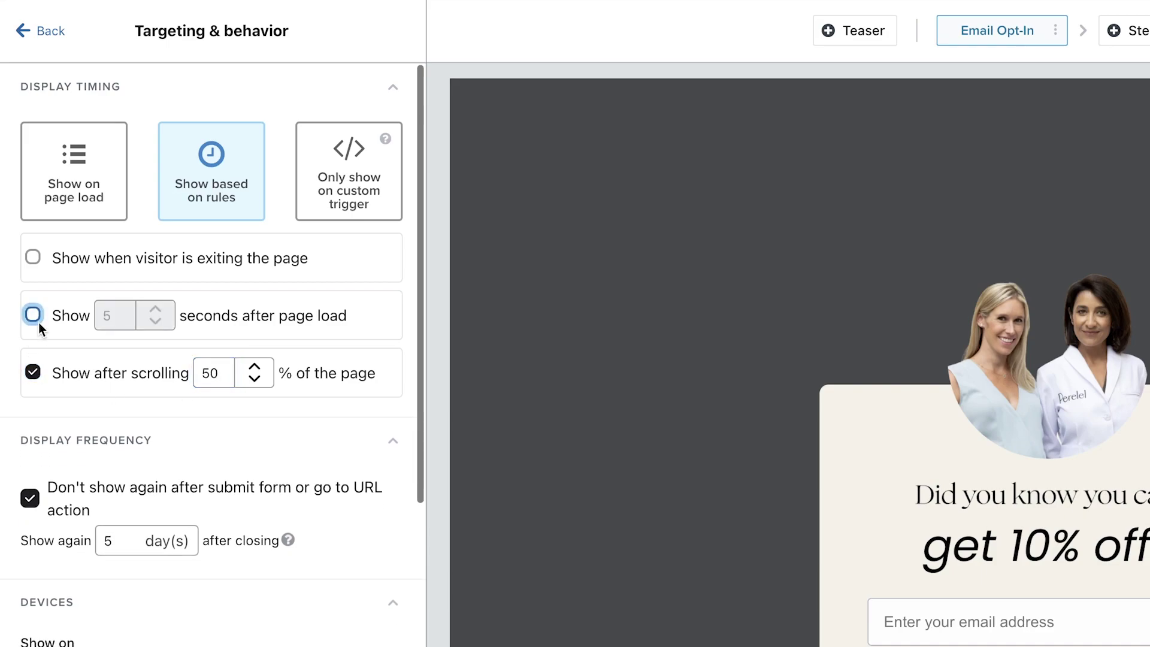
- Try the seconds-after-page-load rule in place of the scroll rule, and leave all display timing rules unselected
{"action": "left_click", "coordinate": [32, 372]}
{"action": "left_click", "coordinate": [32, 315]}
{"action": "left_click", "coordinate": [114, 308]}
{"action": "left_click", "coordinate": [114, 308]}
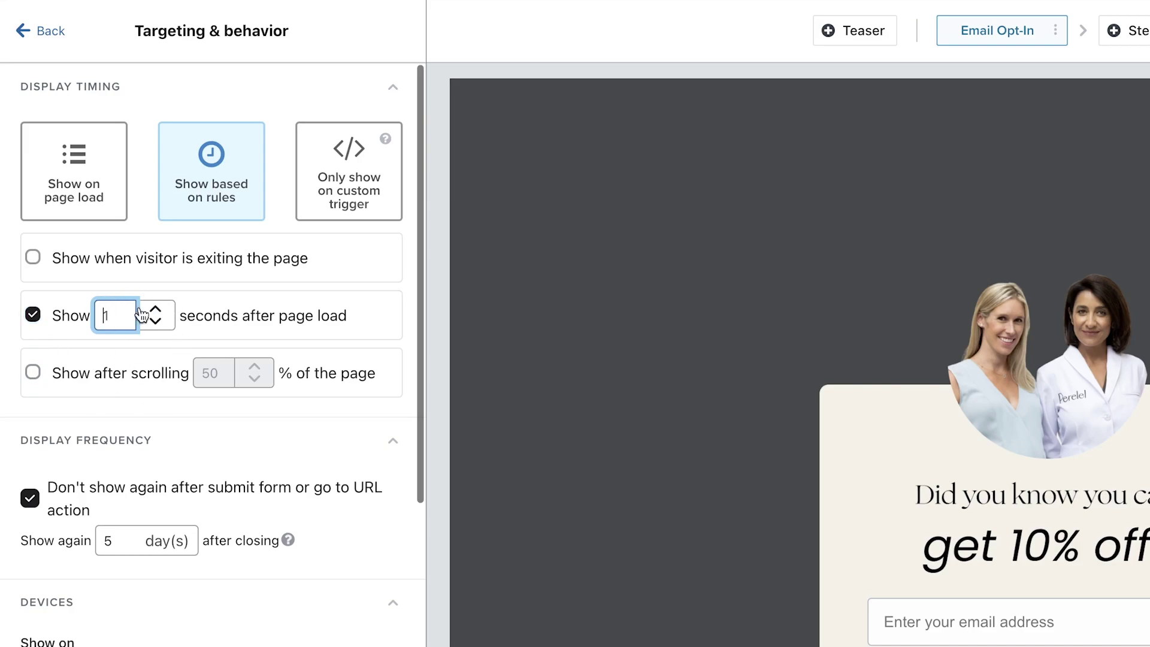
{"action": "left_click", "coordinate": [78, 193]}
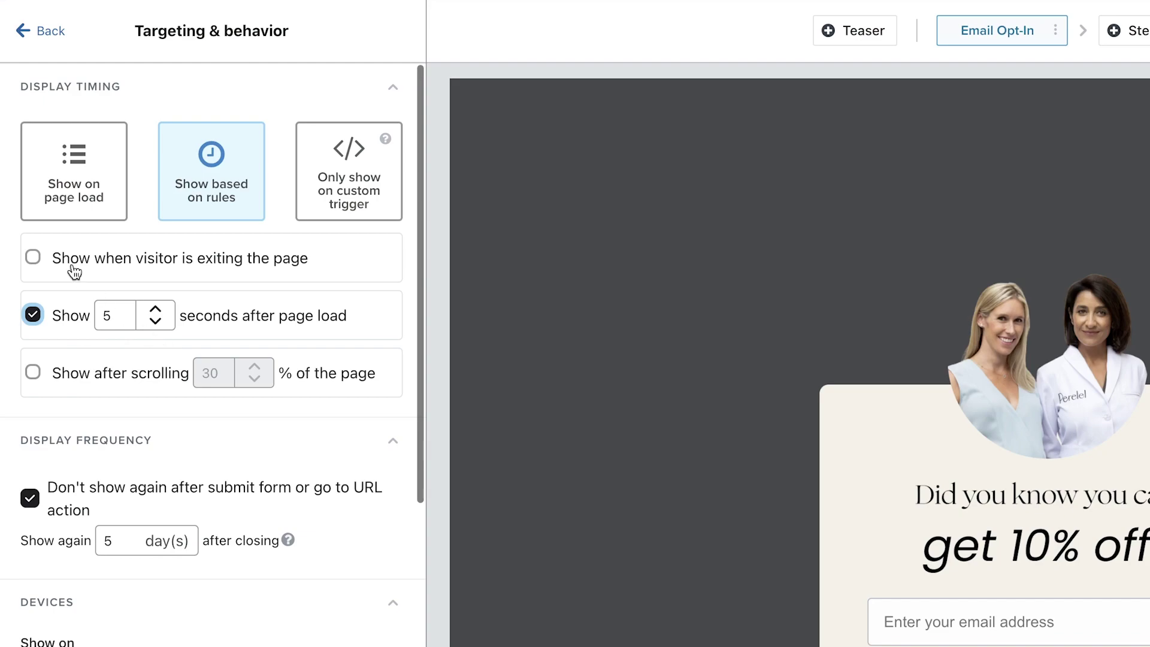
{"action": "left_click", "coordinate": [35, 317]}
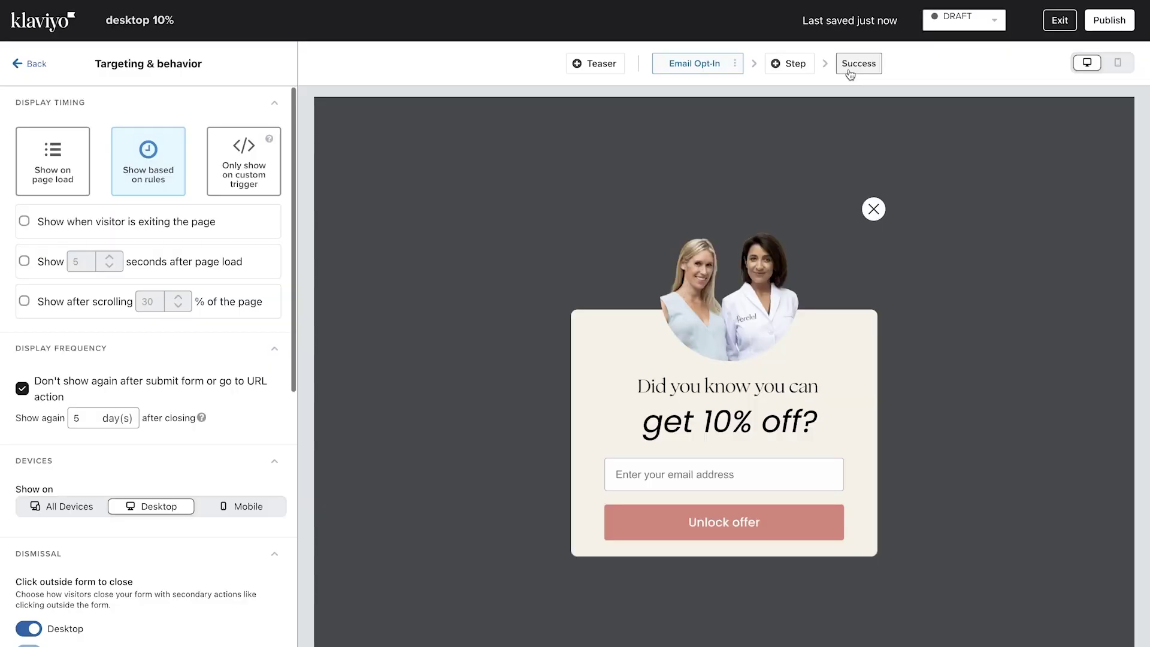
- Open the form's Success step
{"action": "left_click", "coordinate": [849, 72]}
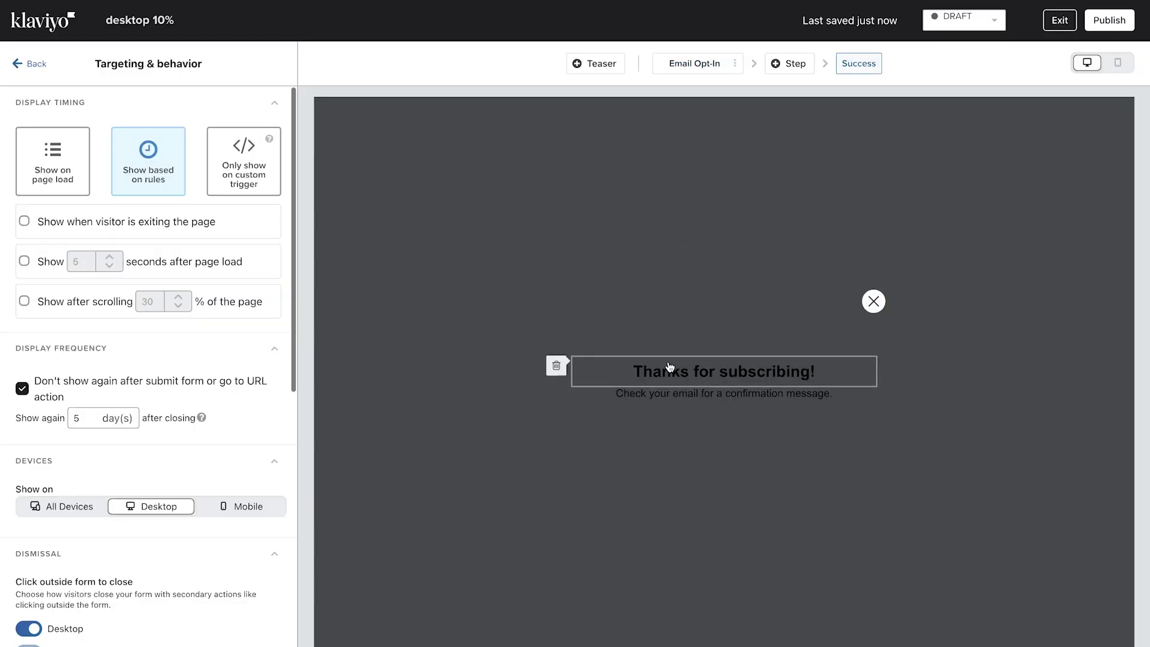